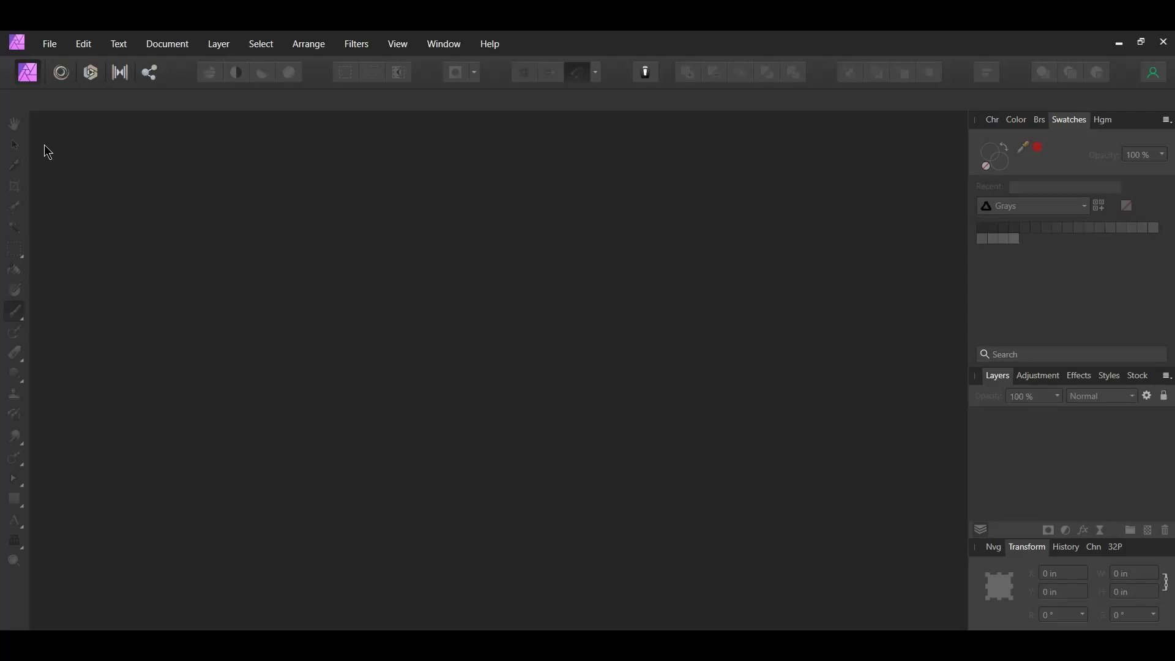
Step: Create a new 27 × 40 inch portrait document at 300 DPI, keeping RGB/8
click(49, 44)
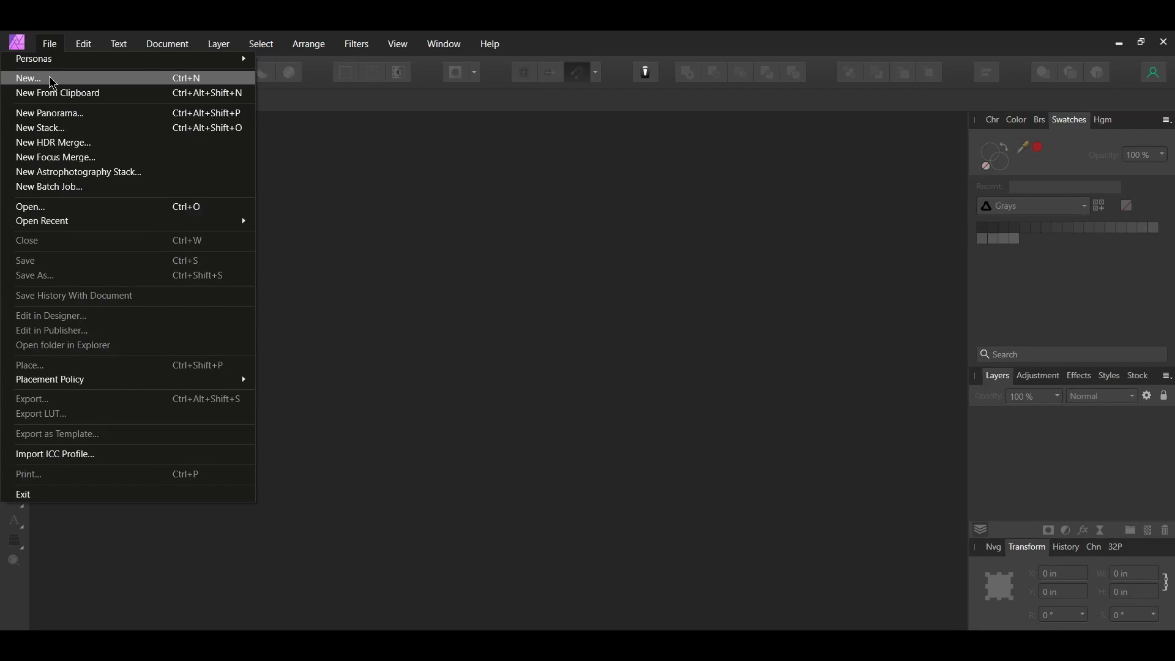
click(47, 78)
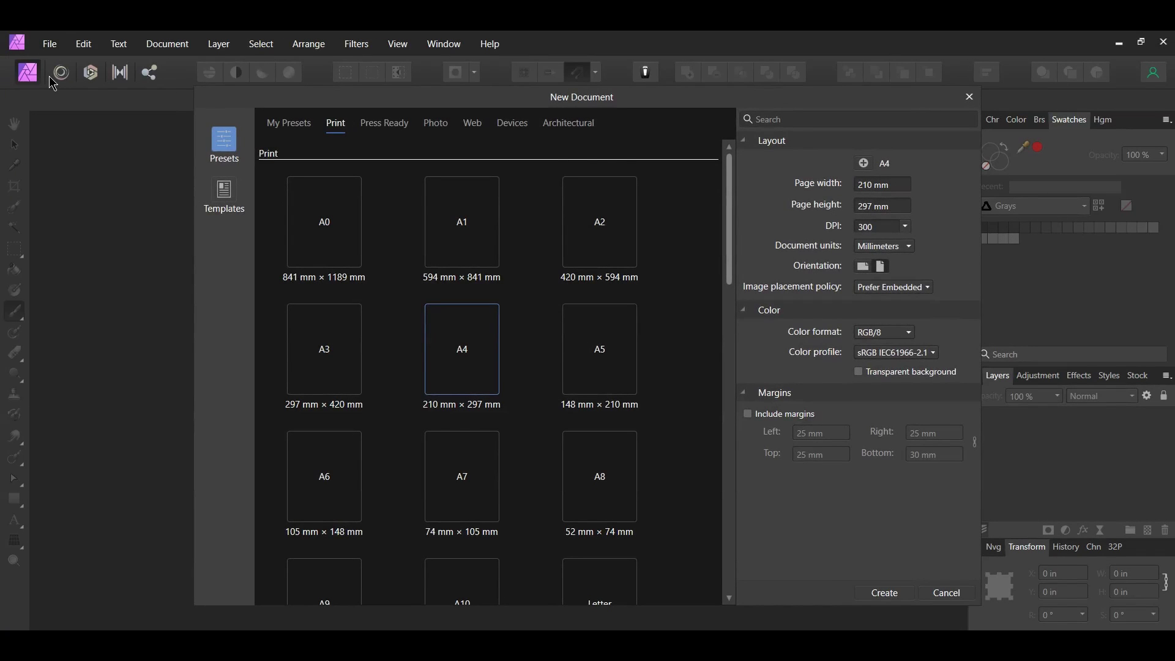
click(885, 245)
click(888, 311)
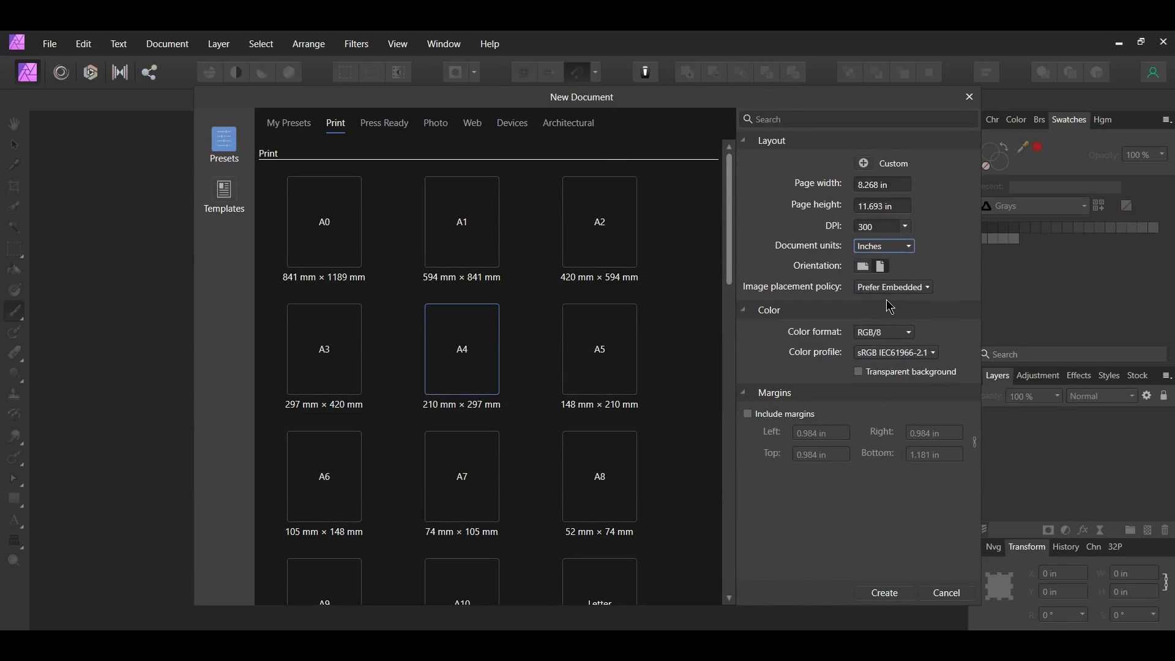
click(884, 184)
text(2)
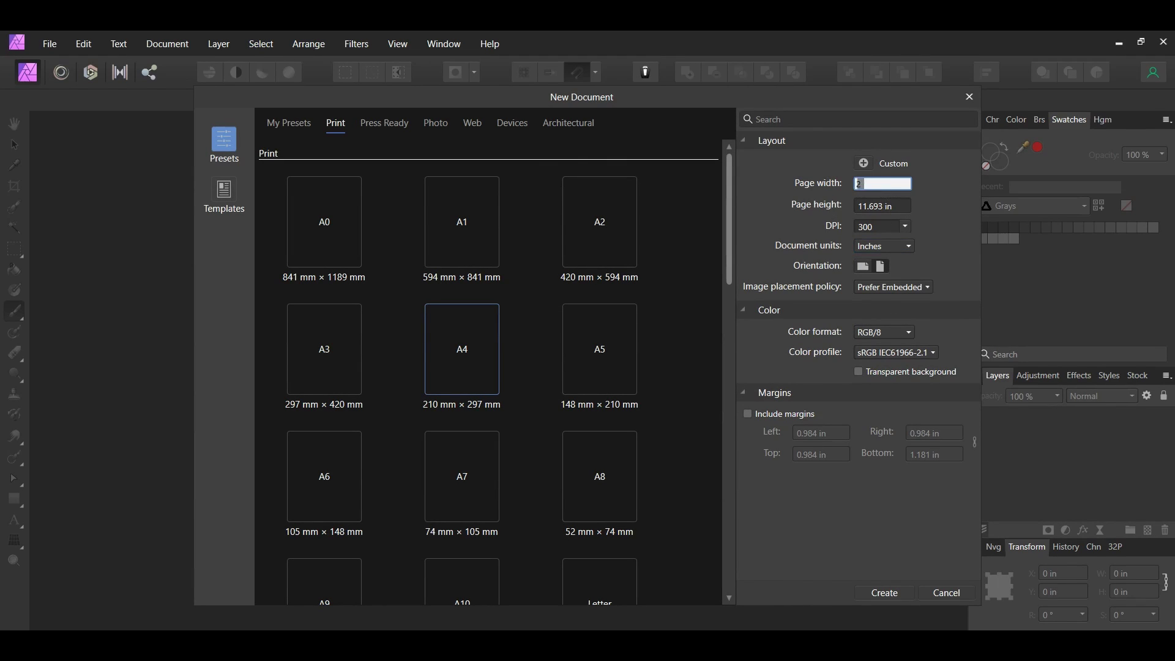
text(7)
click(882, 211)
text(40)
key(Return)
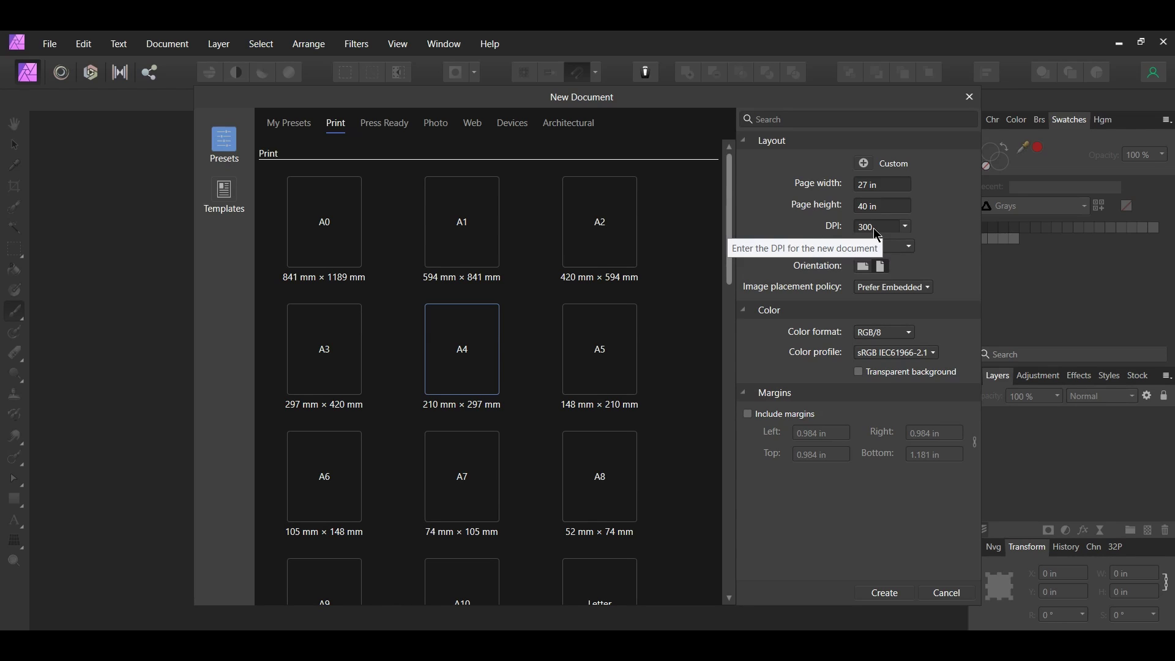
click(885, 331)
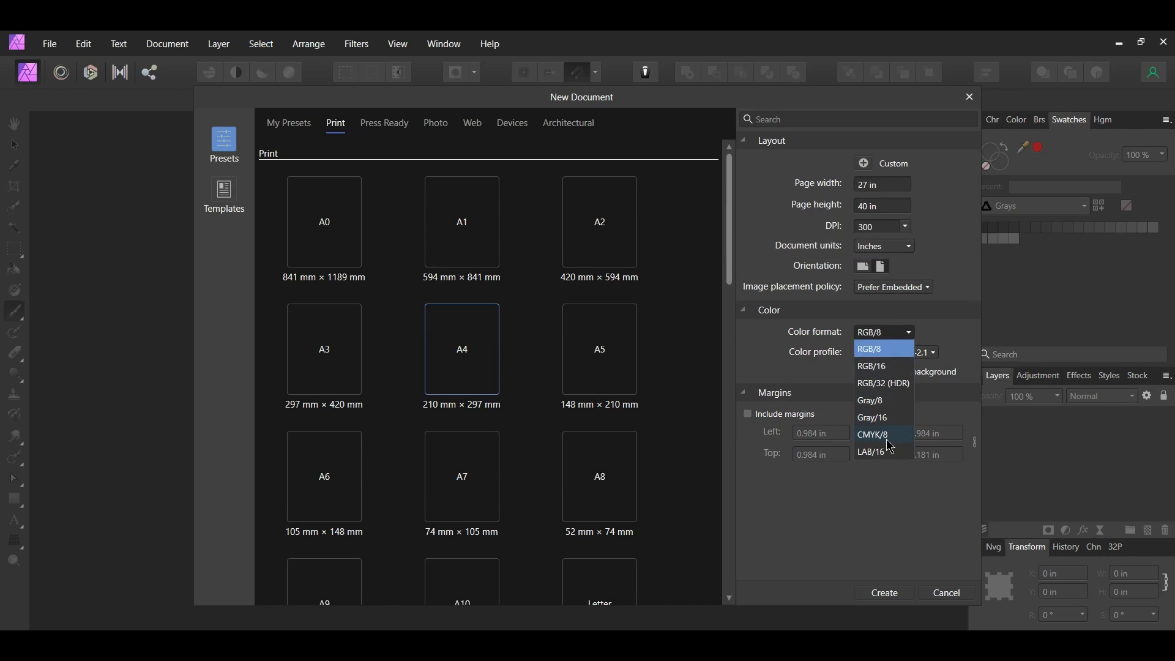
click(944, 522)
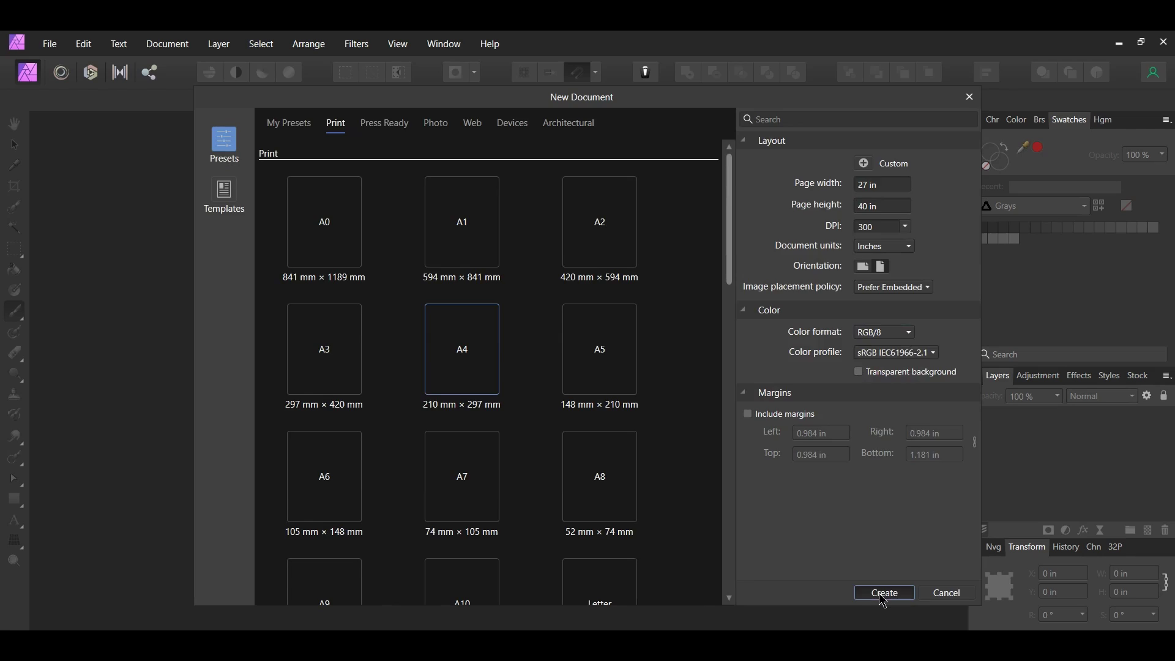
click(882, 593)
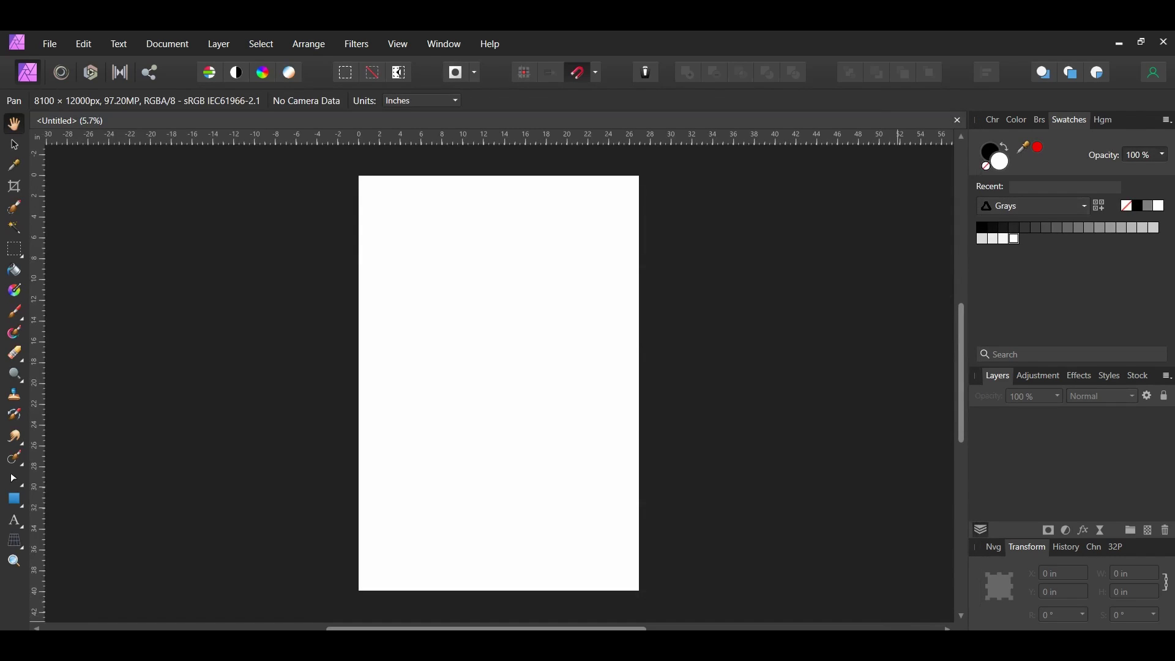
Step: Place the world-6725333_1920.jpg image onto the new page
click(50, 44)
click(78, 212)
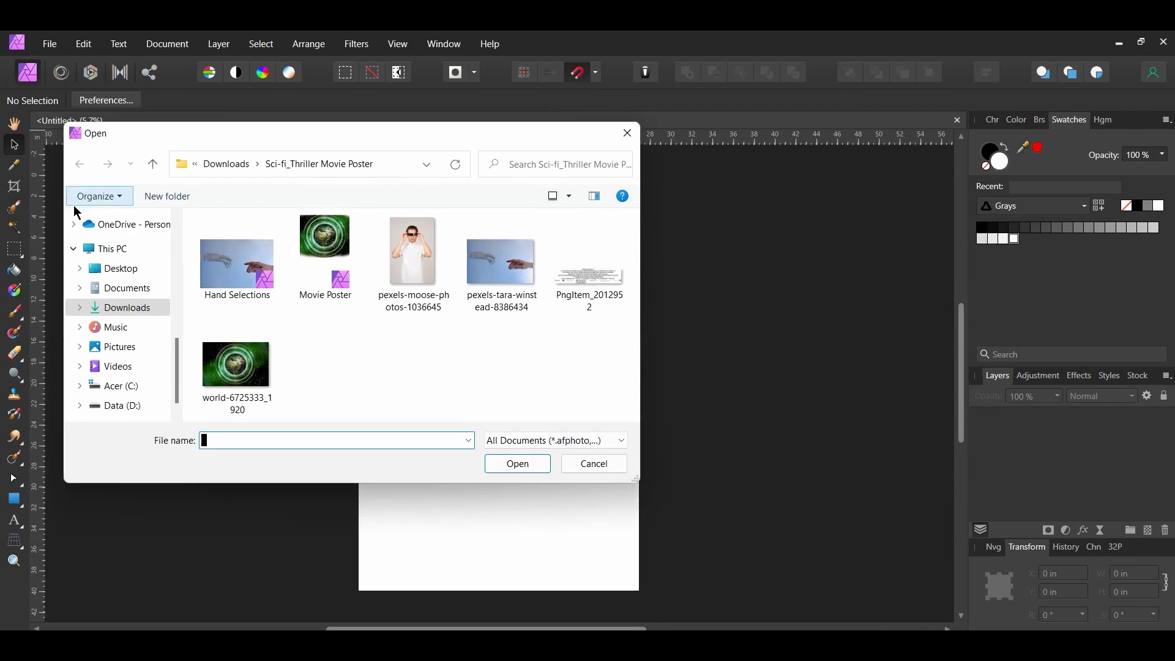
drag(230, 378, 488, 507)
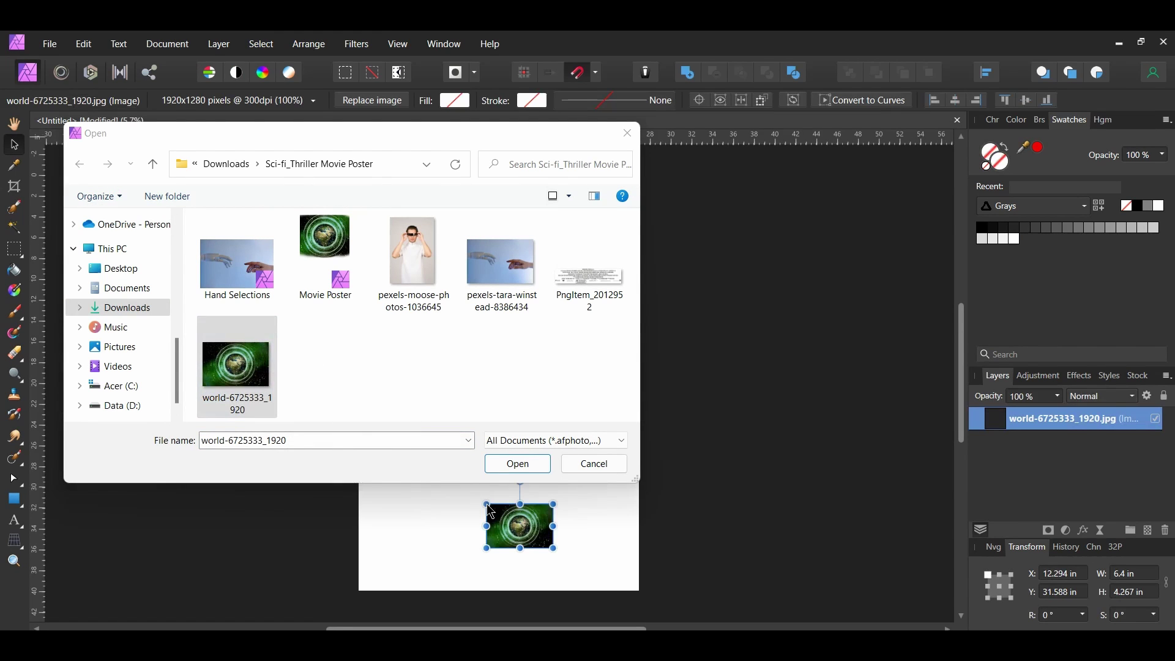
click(601, 465)
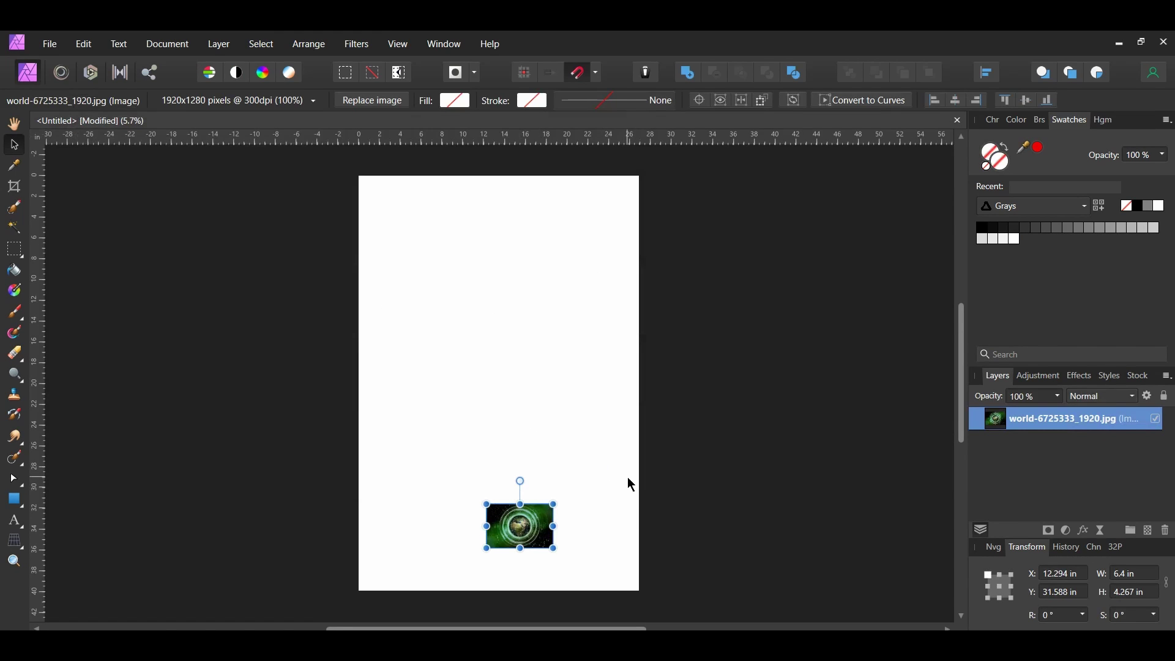
Step: Enlarge the world image proportionally across the page top and add horizontal and centre vertical guides
click(1168, 586)
drag(521, 527, 655, 368)
drag(358, 370, 332, 389)
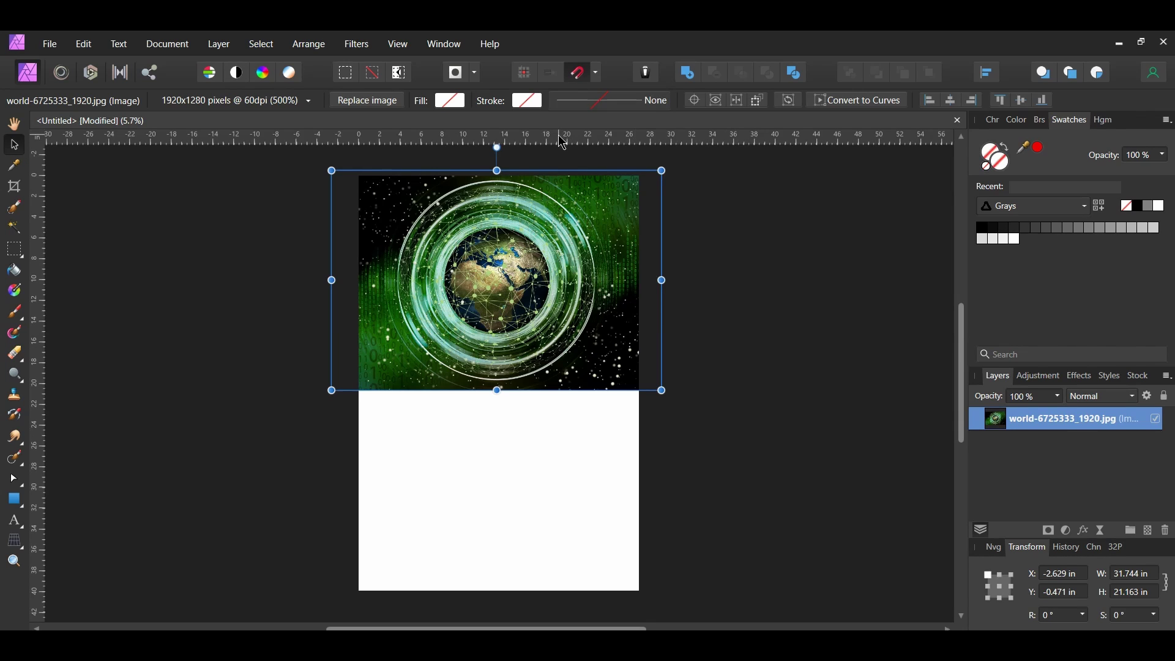
drag(562, 138, 558, 386)
drag(45, 323, 500, 404)
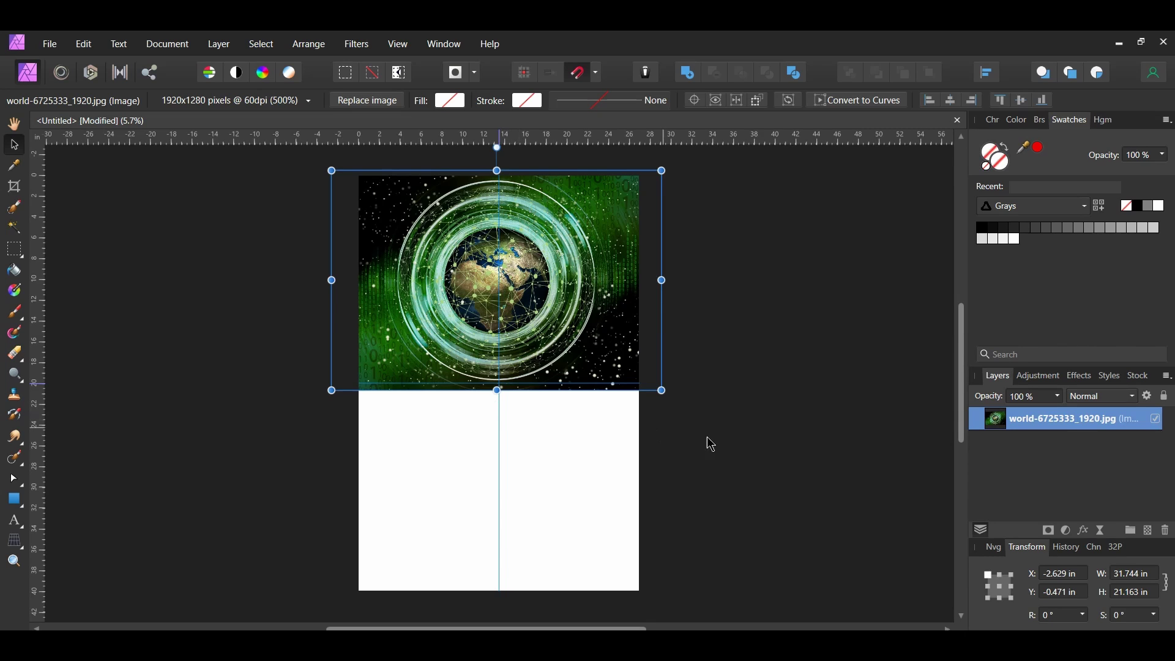
Step: Add a mask to the world image layer and pick the soft 128 px brush
click(1049, 532)
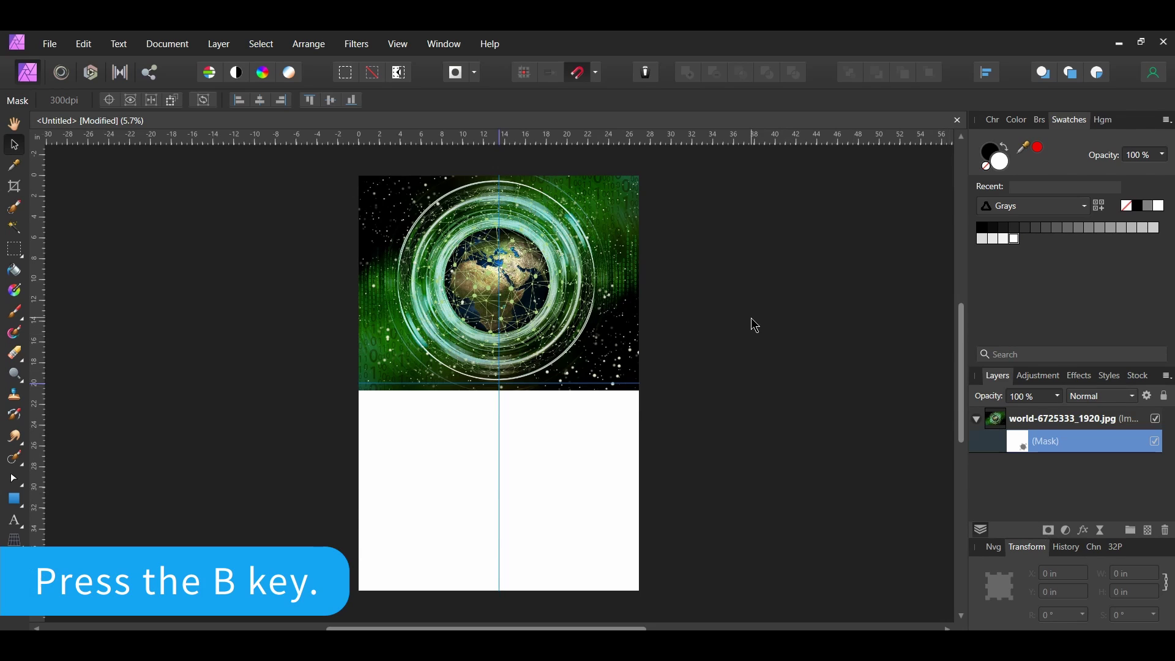
key(b)
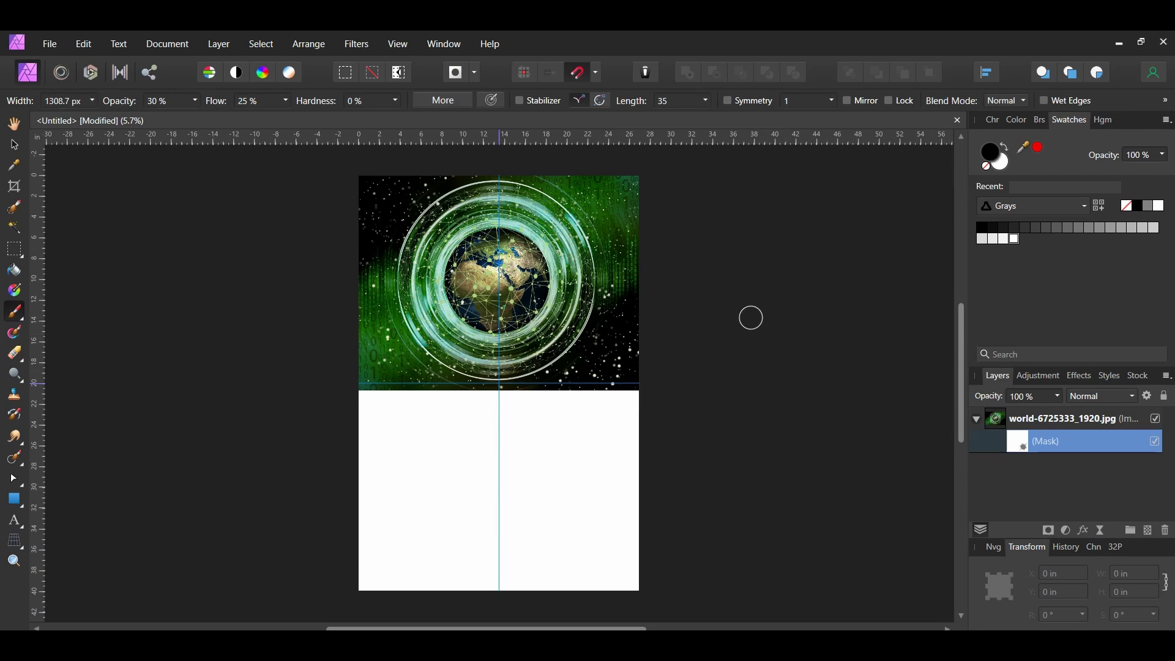
click(1041, 120)
click(1048, 313)
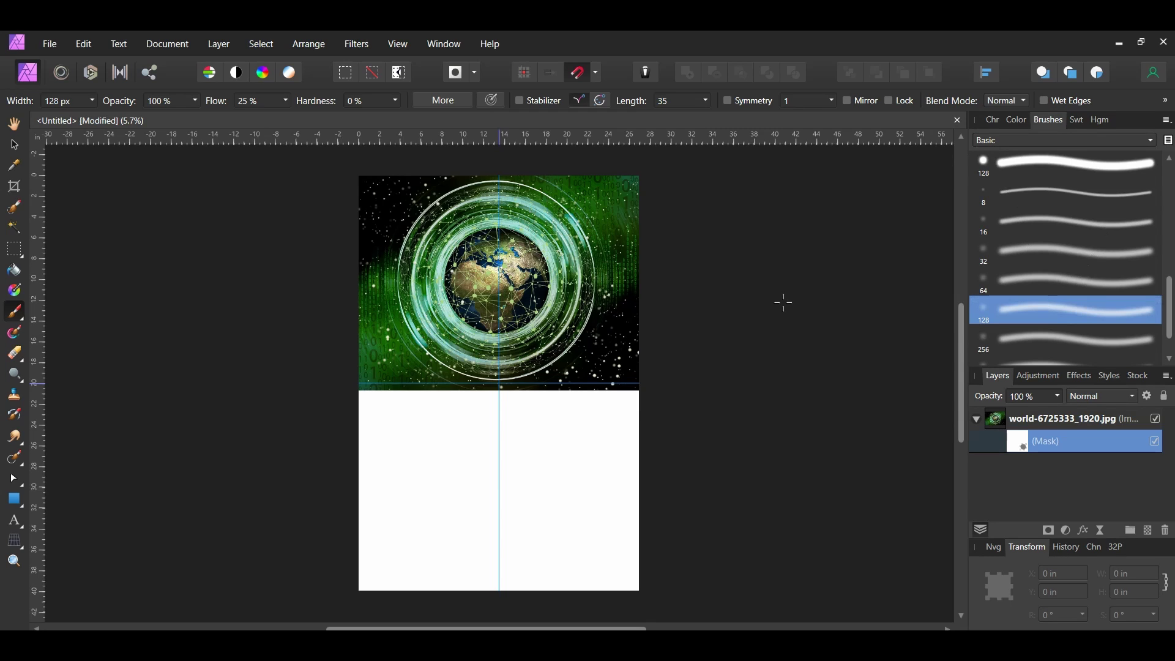
Step: Paint the mask black at 30 % opacity to fade the image's bottom edge
click(167, 98)
text(30)
key(Return)
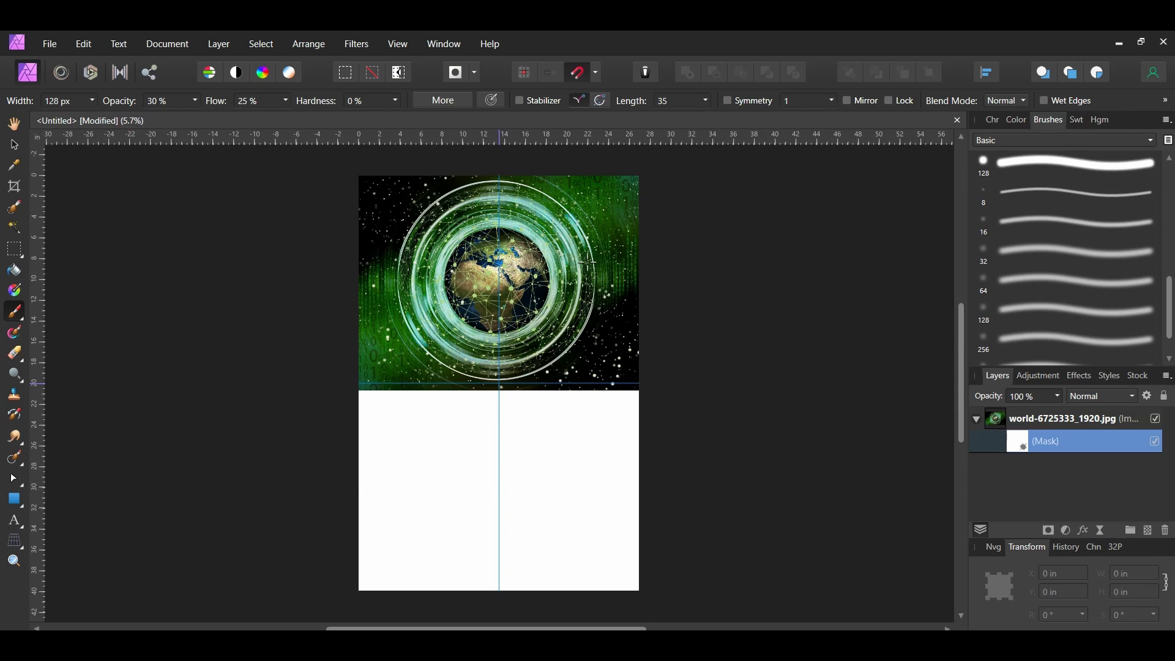
click(1077, 120)
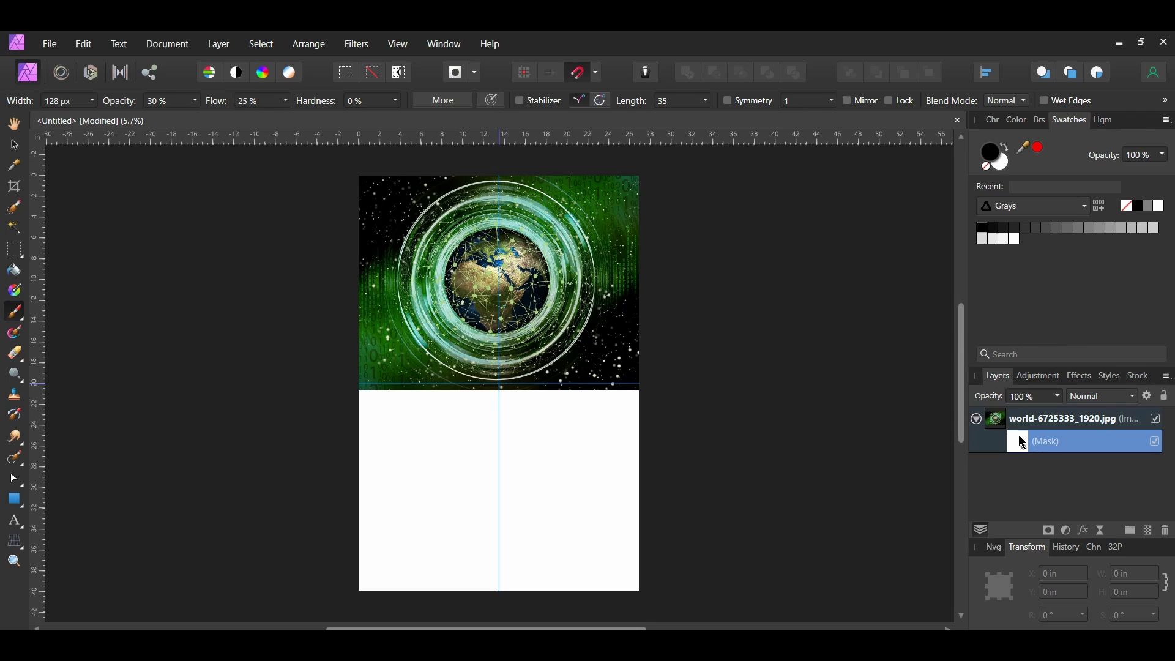
mouse_move(640, 387)
mouse_down()
mouse_move(488, 394)
mouse_move(530, 394)
mouse_move(494, 394)
mouse_move(509, 401)
mouse_up()
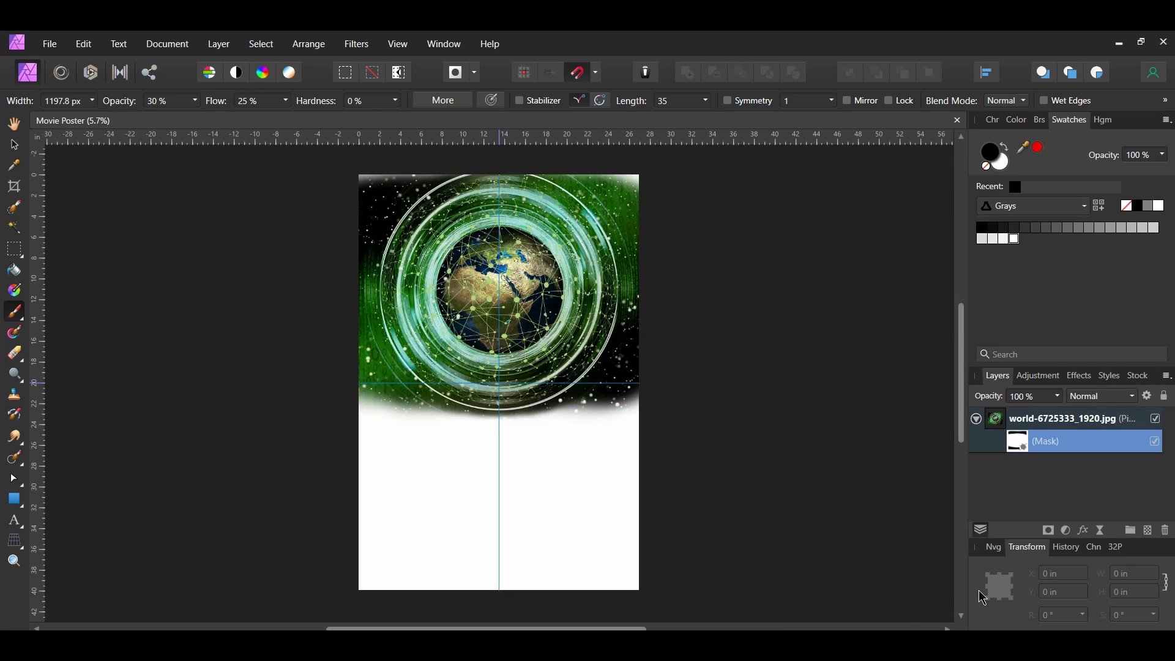
Step: Add a Recolor adjustment with hue 205° and lightness 2 %
click(1070, 532)
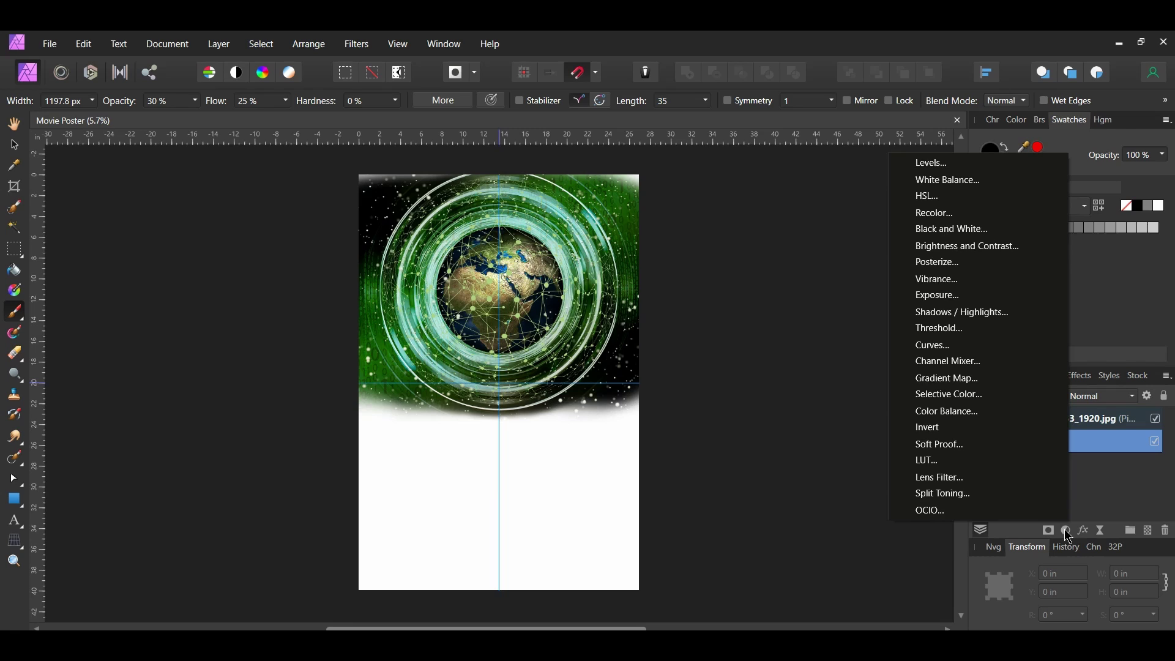
click(1018, 212)
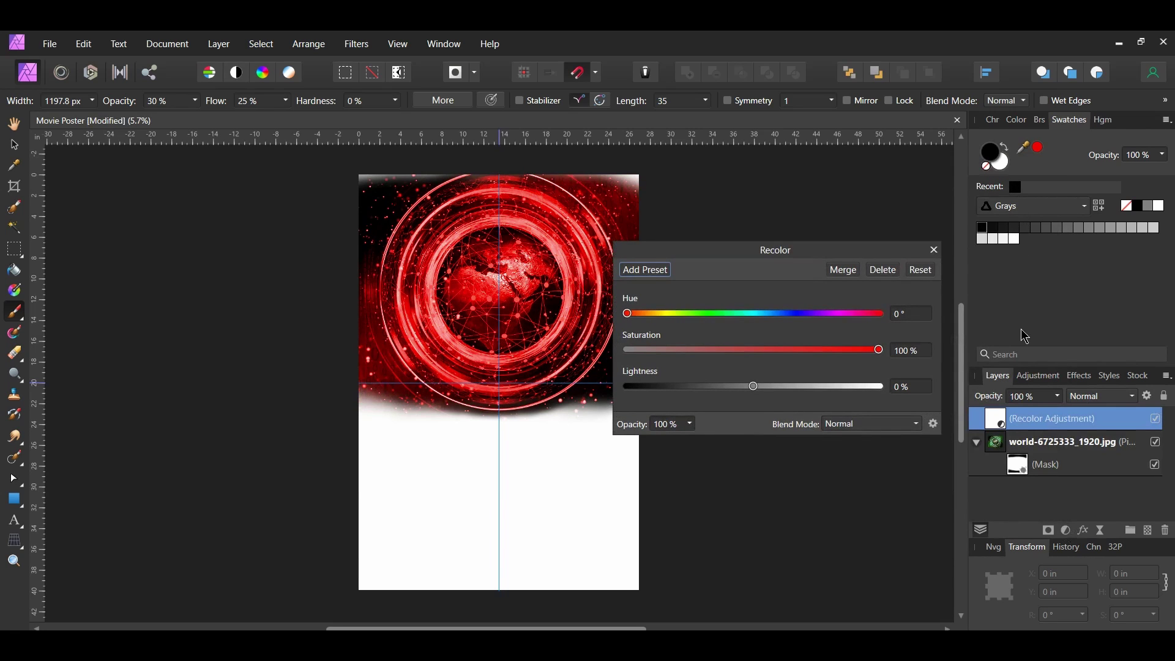
click(911, 315)
text(205)
key(Return)
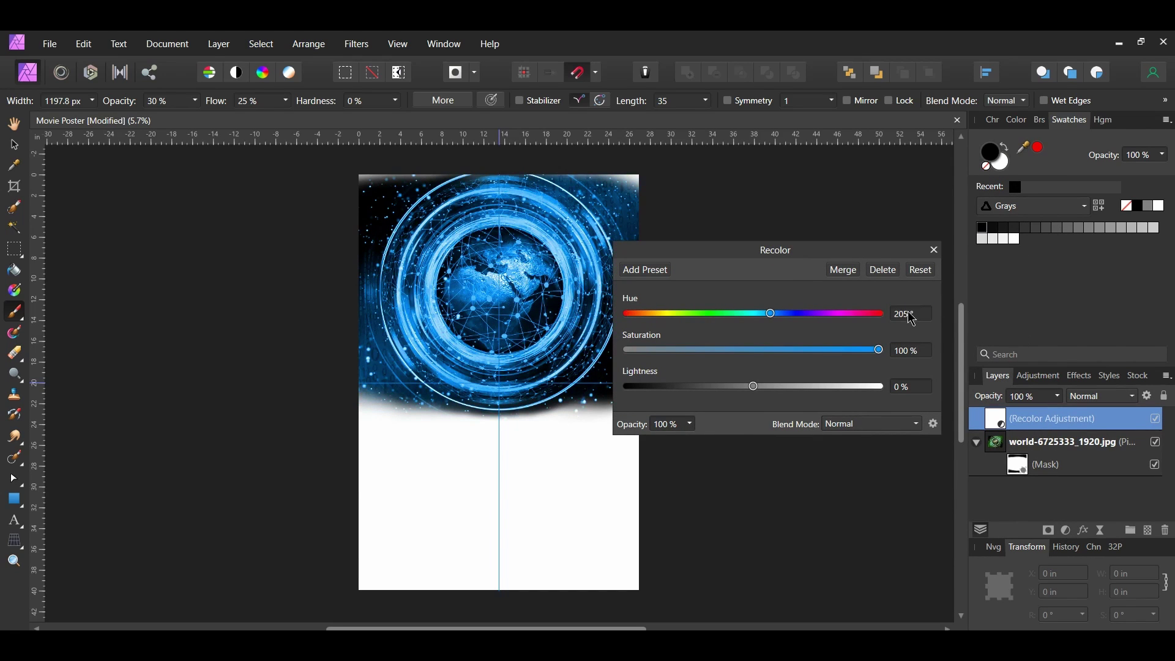
click(912, 386)
text(2)
key(Return)
click(936, 256)
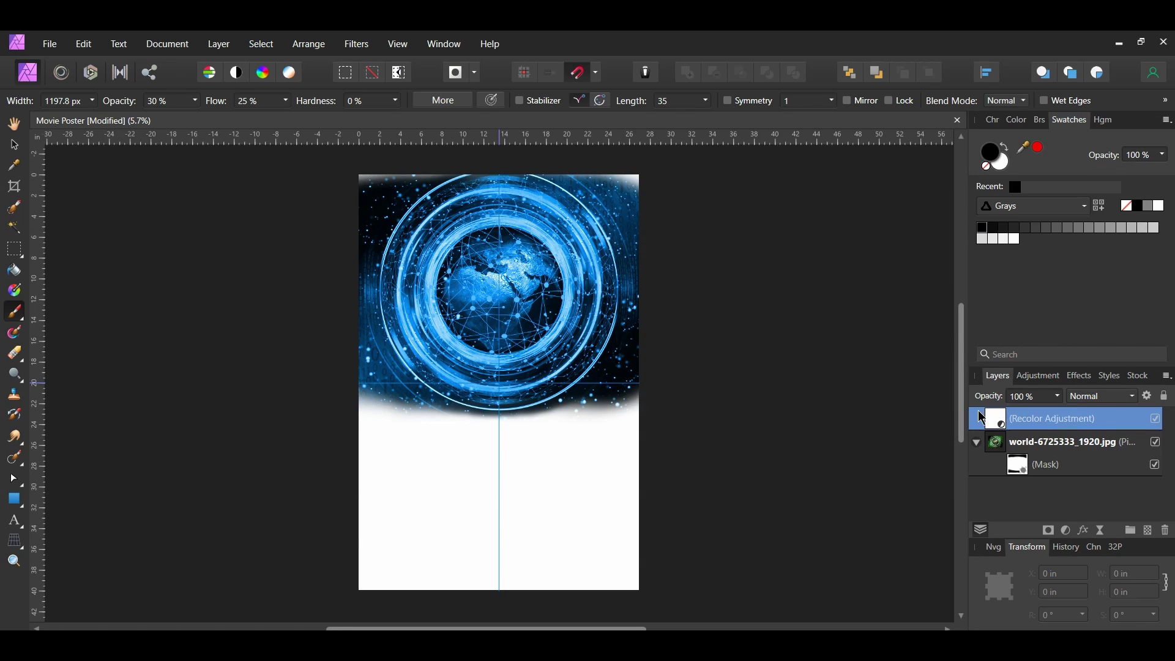
Step: Nest the Recolor inside the world image layer and lower its opacity to about 72 %
drag(998, 420, 1019, 450)
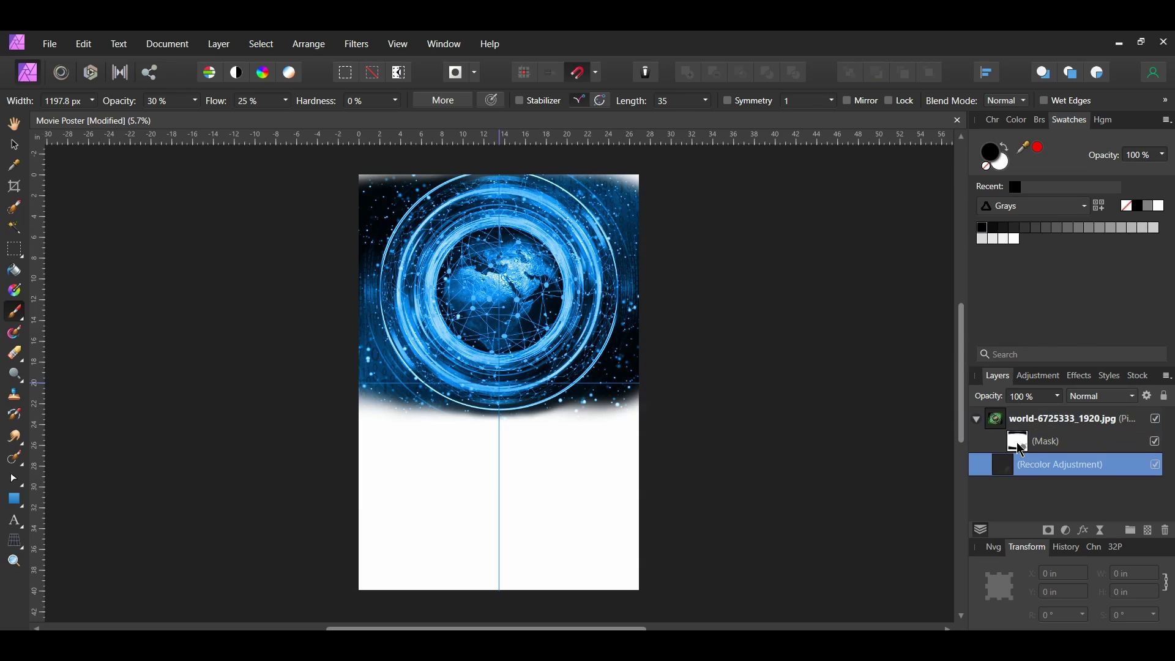
click(1058, 396)
drag(1060, 414, 1034, 419)
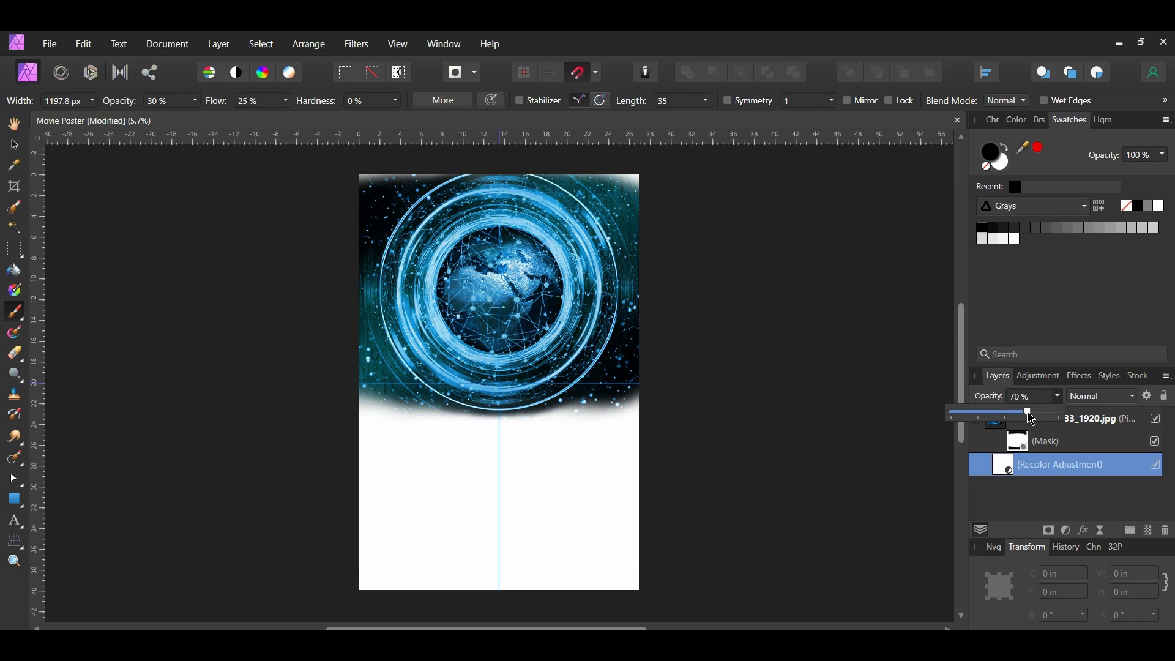
Step: Rename the world image layer to 'Background 2' and collapse it
click(1069, 427)
double_click(1068, 427)
text(Background 2)
key(Return)
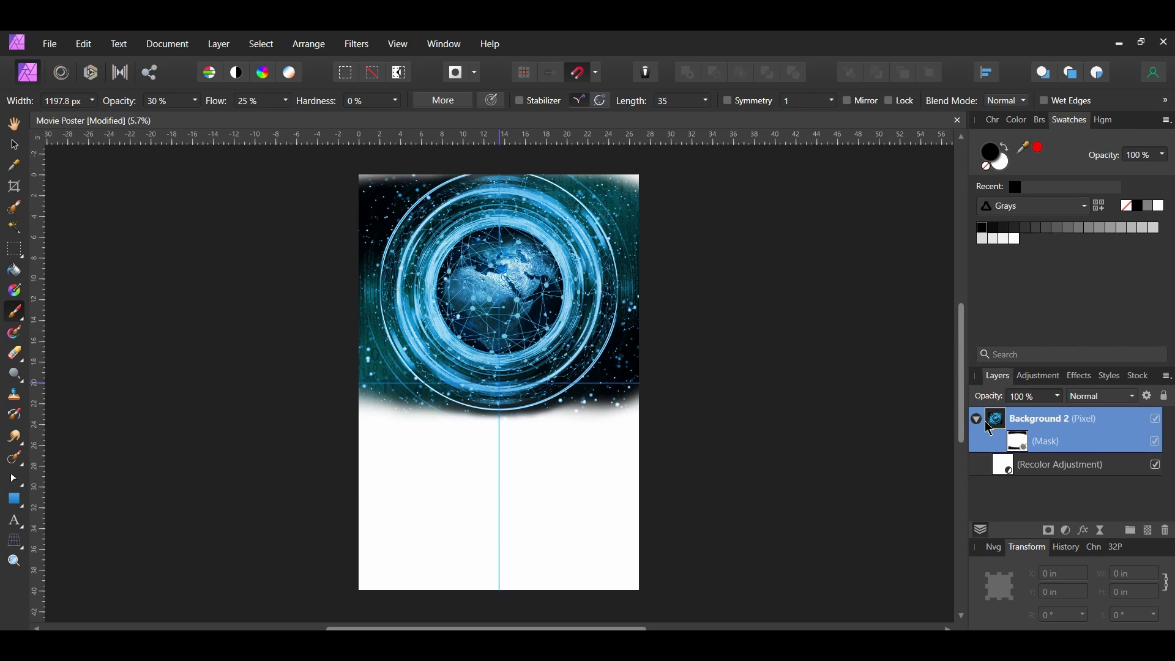
click(977, 419)
key(v)
click(888, 533)
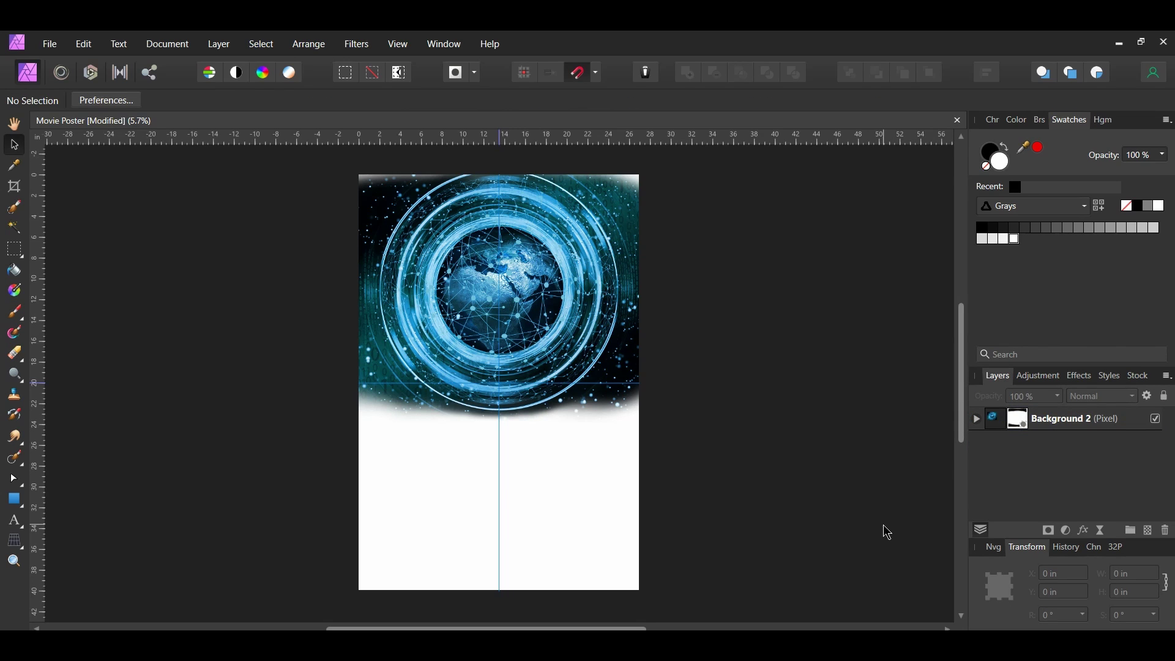
Step: Add a new pixel layer below Background 2 and set the primary colour to #00070B
click(1149, 532)
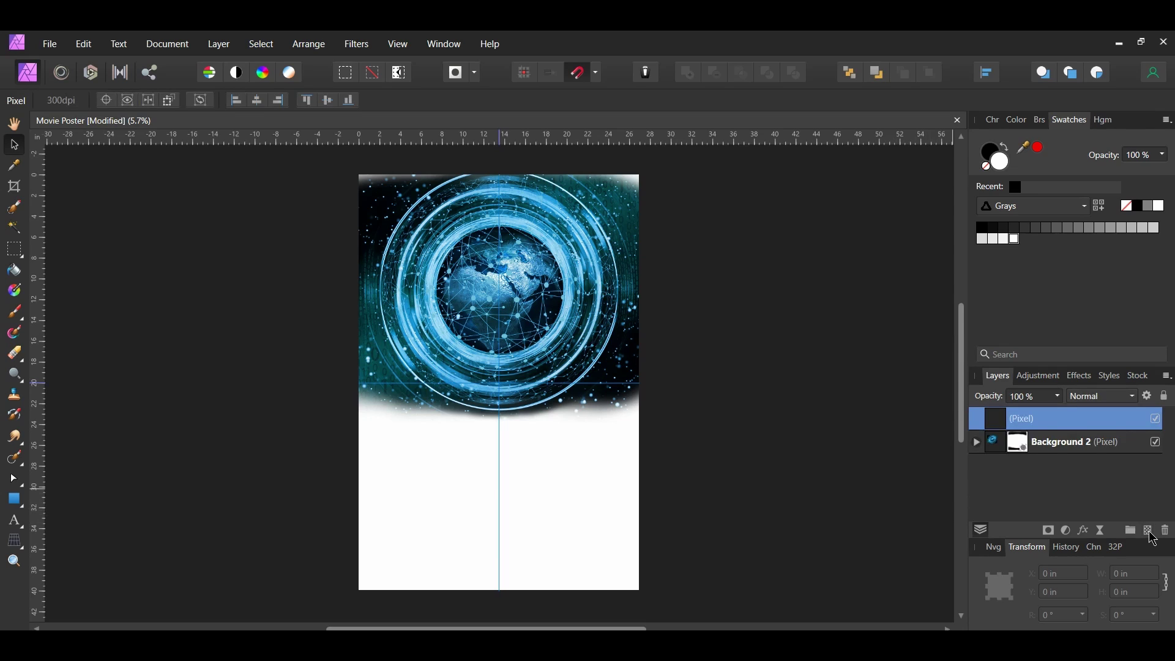
drag(979, 419, 983, 464)
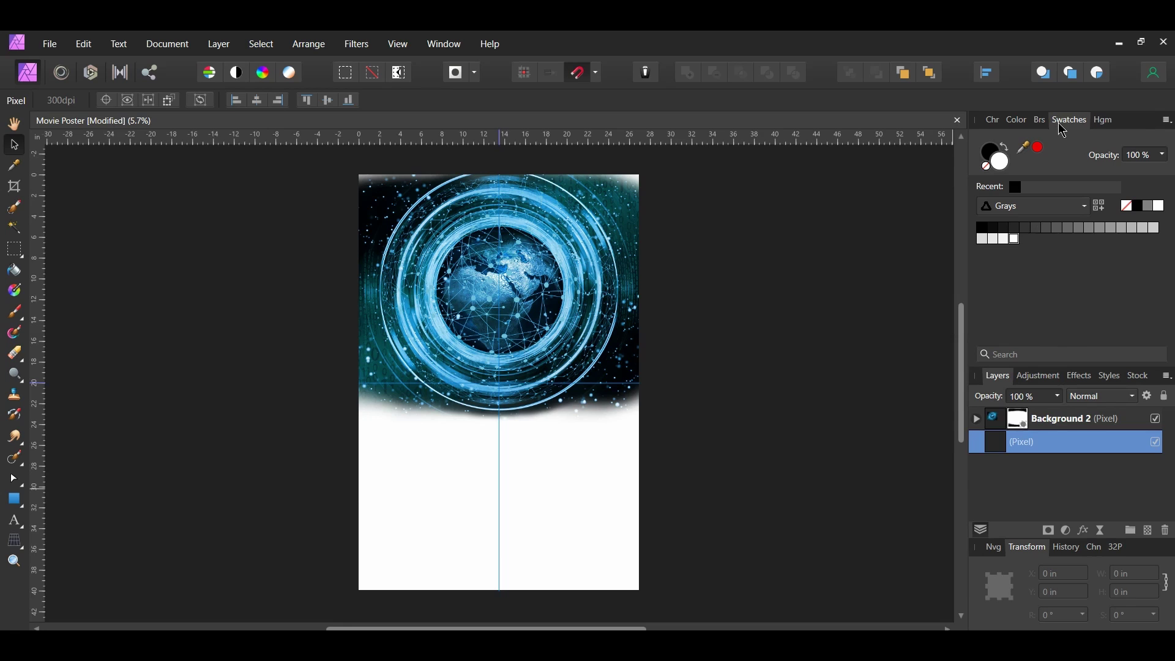
double_click(1007, 168)
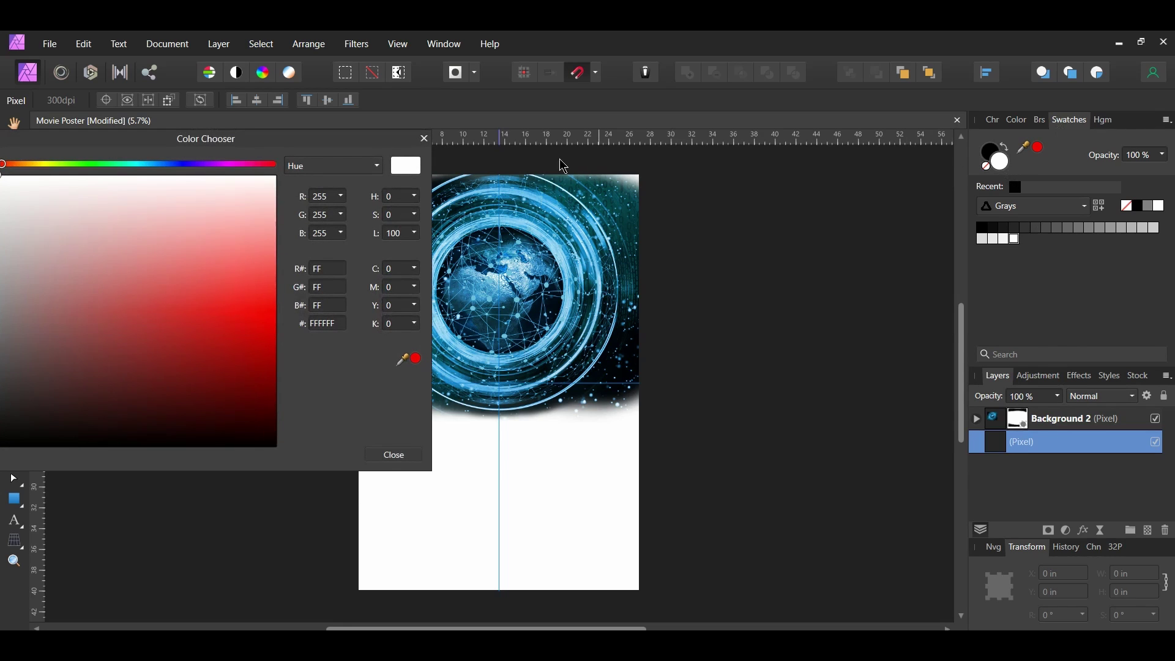
drag(321, 147, 1013, 87)
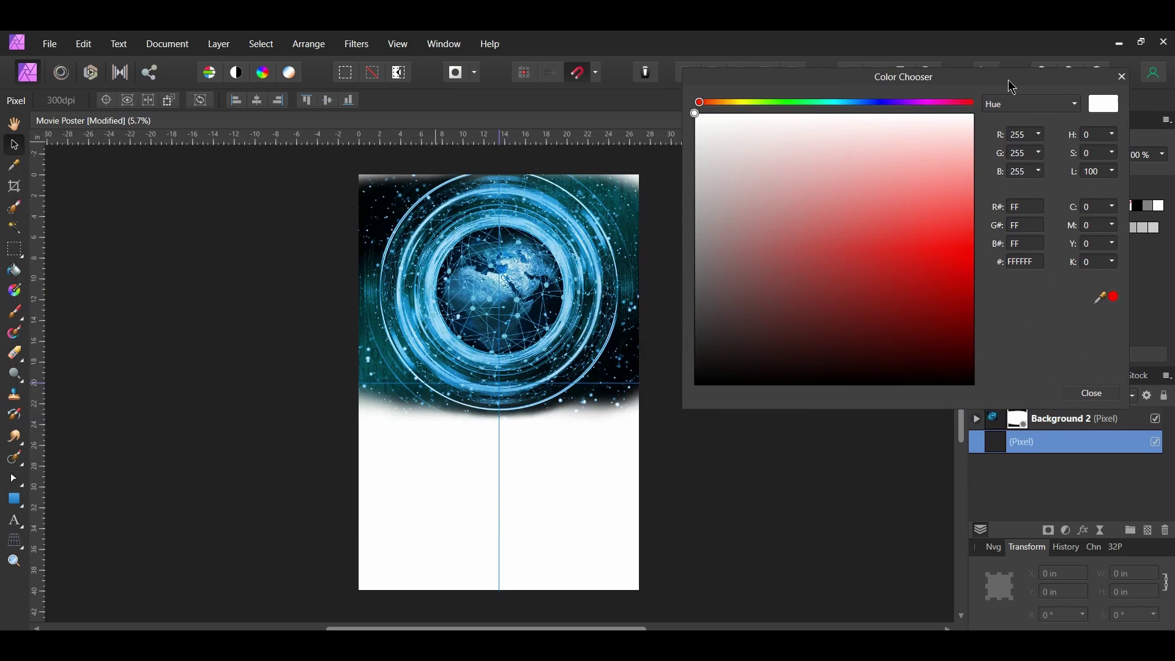
double_click(1021, 263)
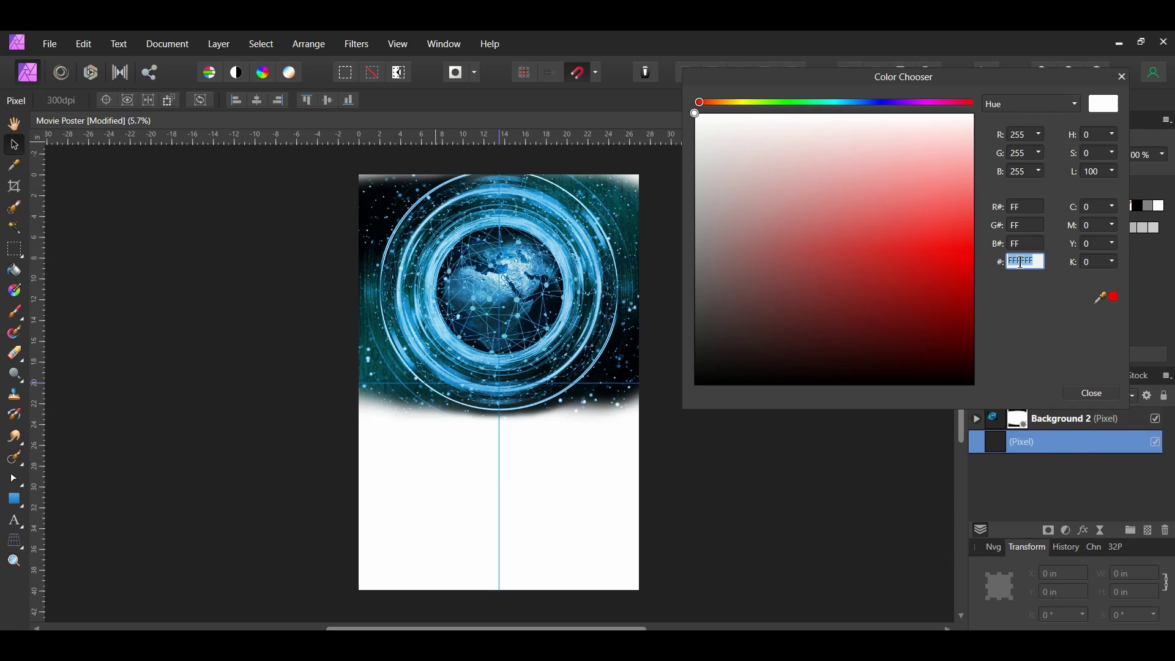
text(00070B)
key(Return)
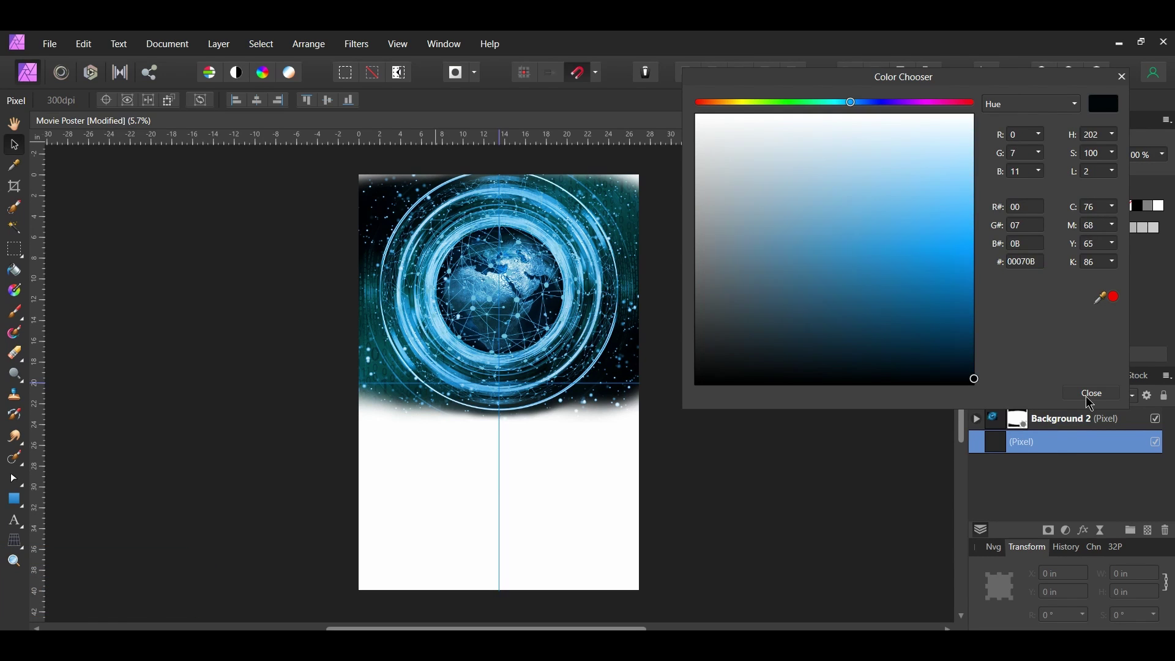
click(1092, 394)
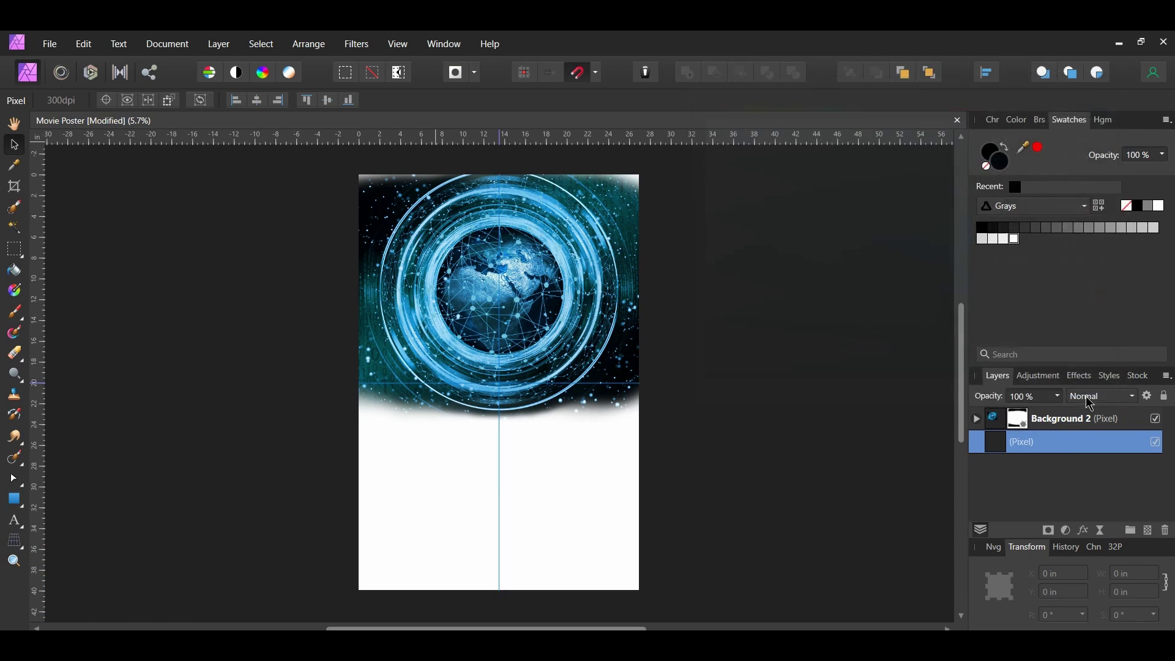
Step: Fill the new layer with the #00070B primary colour and name it 'Background'
click(96, 48)
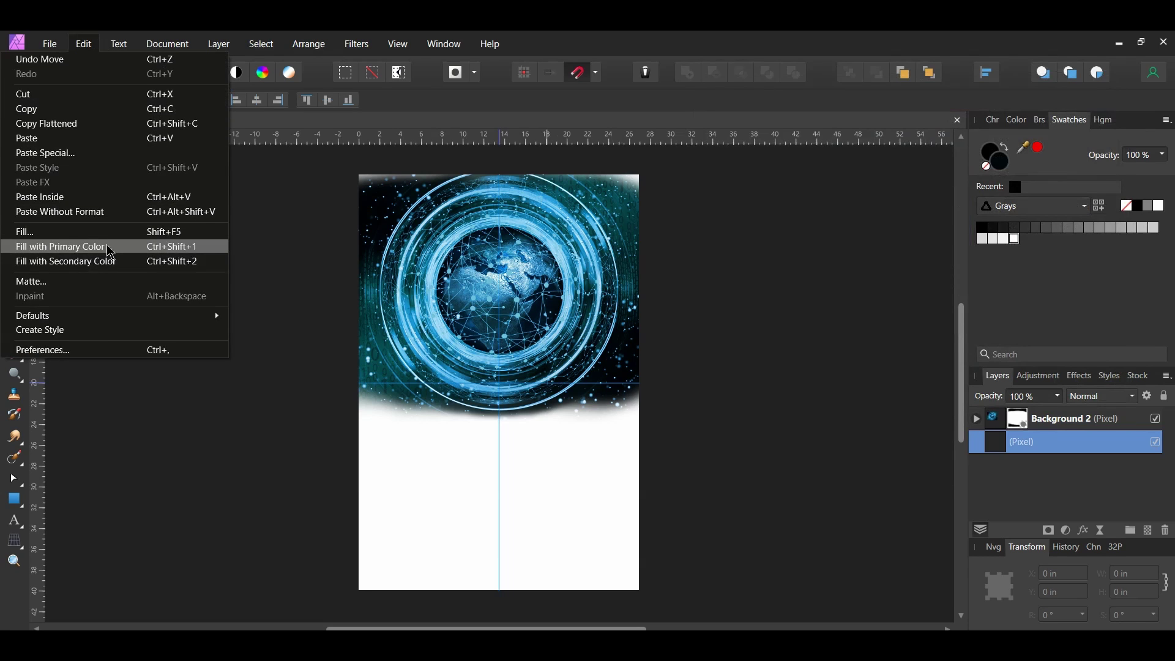
click(110, 252)
text(Background)
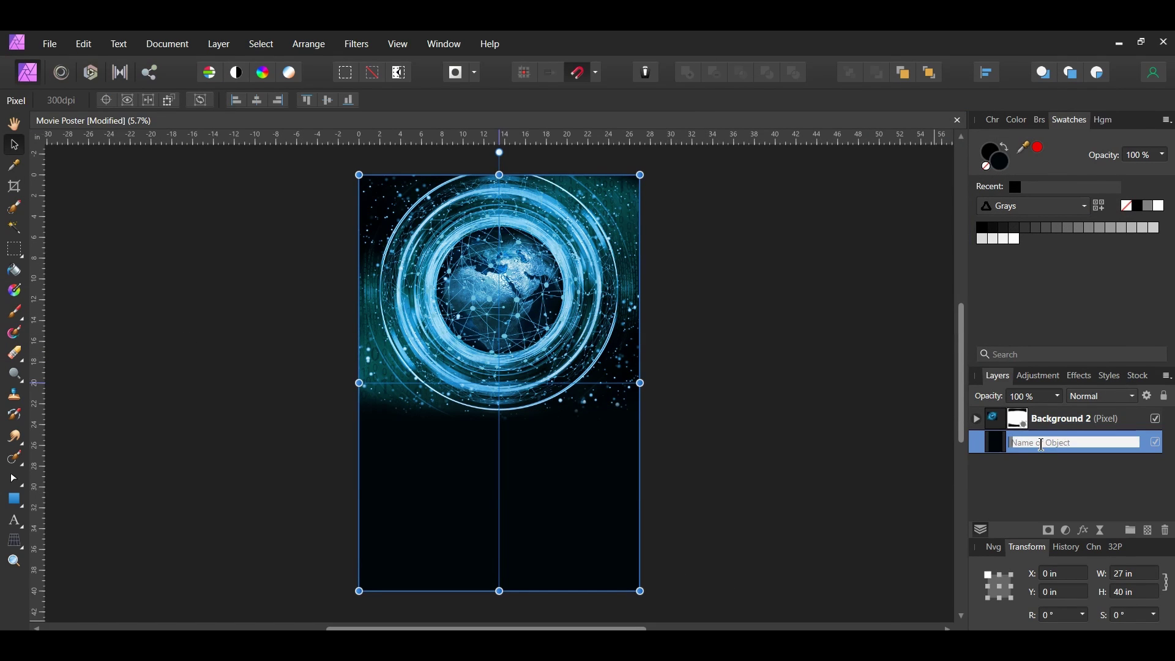
key(Return)
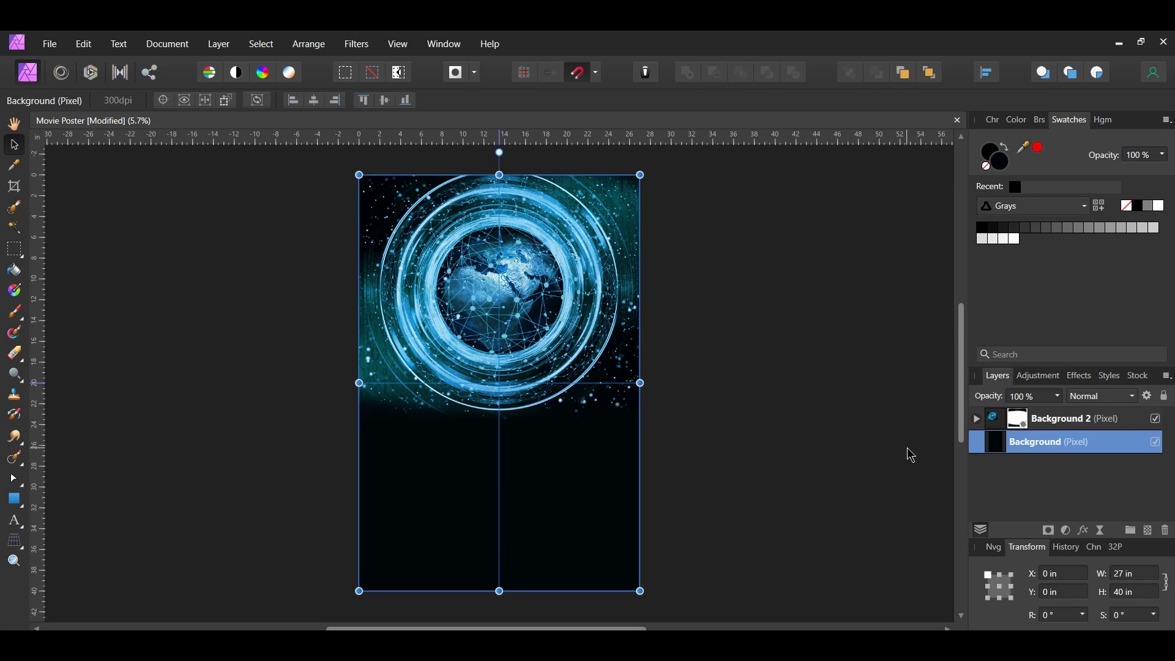
click(907, 446)
Step: Open the pexels-moose photo of the man wearing a visor
click(50, 44)
click(58, 214)
click(421, 306)
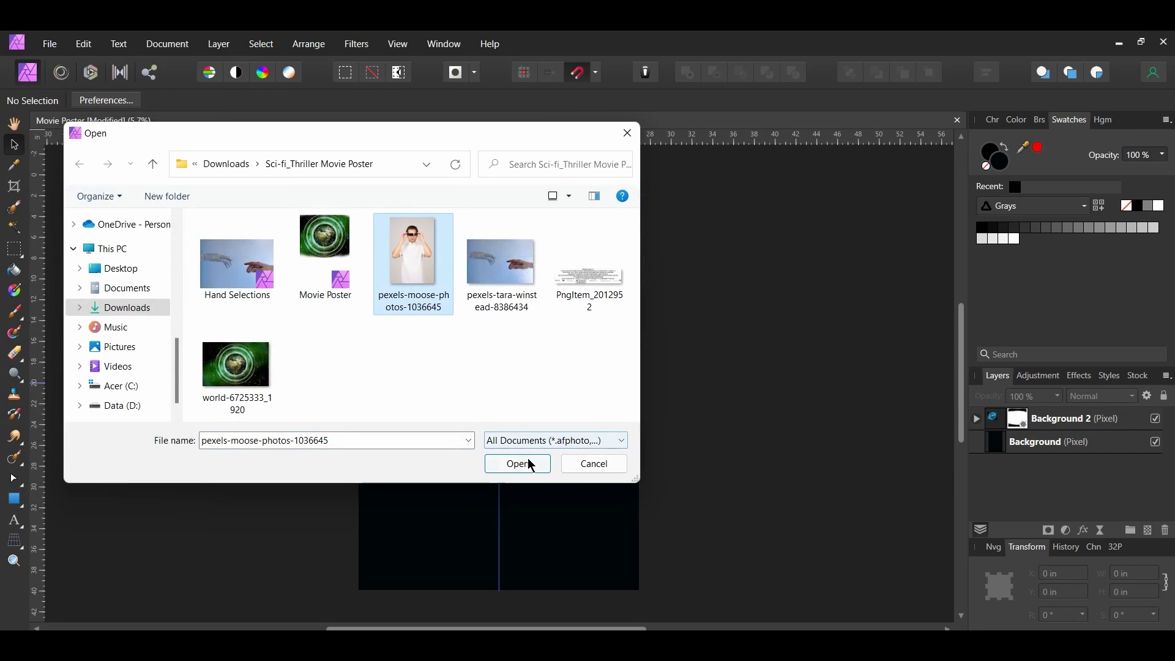
click(529, 464)
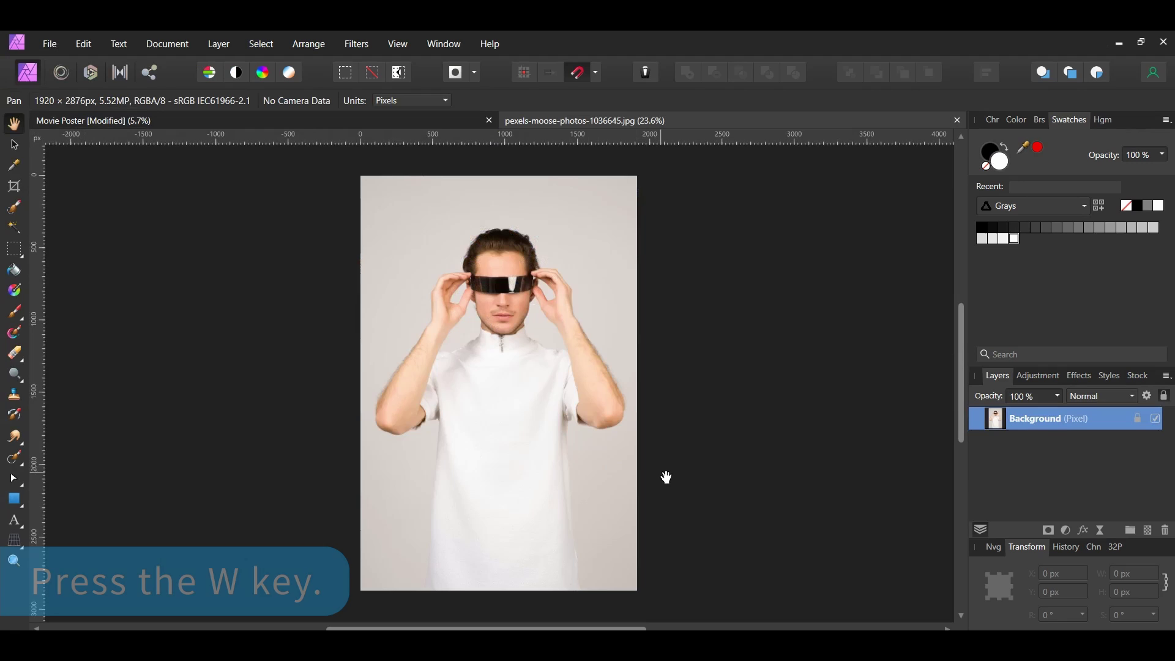
Step: Select the man with the Selection Brush, excluding the grey backdrop, and duplicate him to a new layer
key(w)
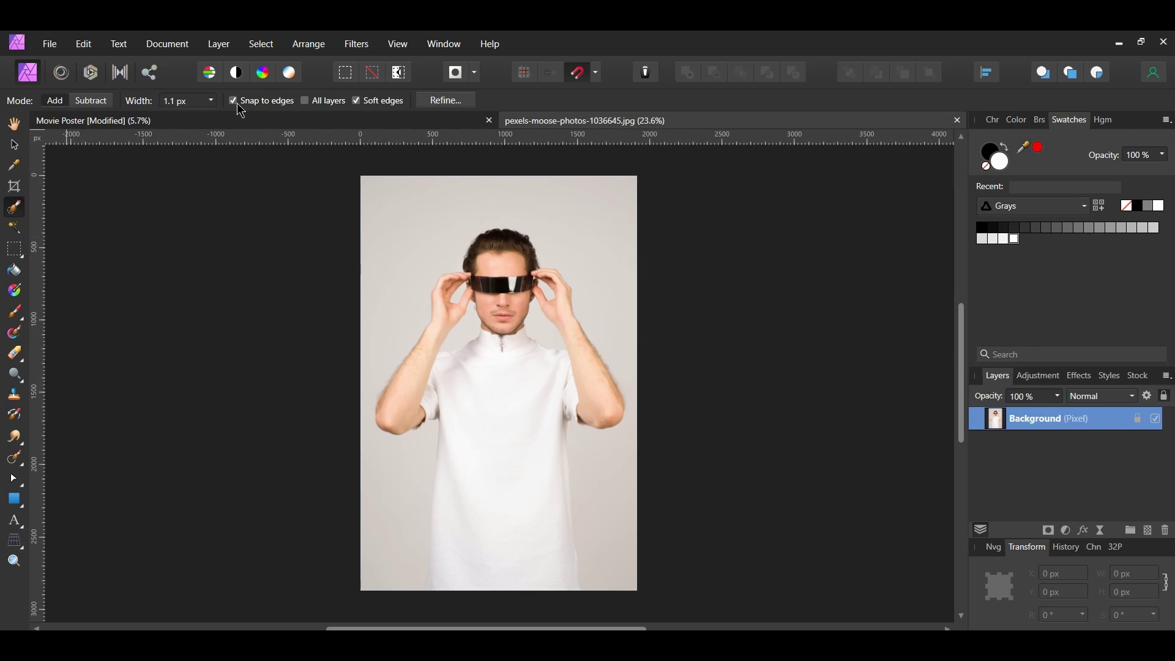
key(bracketright)
key(bracketright)
key(bracketright)
key(bracketright)
key(bracketright)
key(bracketright)
mouse_move(496, 440)
mouse_down()
mouse_move(496, 467)
mouse_move(506, 439)
mouse_move(477, 468)
mouse_move(450, 429)
mouse_move(478, 527)
mouse_move(462, 556)
mouse_move(446, 483)
mouse_move(456, 532)
mouse_move(443, 564)
mouse_move(456, 569)
mouse_move(440, 578)
mouse_up()
mouse_move(446, 580)
mouse_down()
mouse_move(615, 428)
mouse_move(689, 398)
mouse_move(654, 377)
mouse_move(603, 473)
mouse_move(622, 454)
mouse_move(604, 585)
mouse_up()
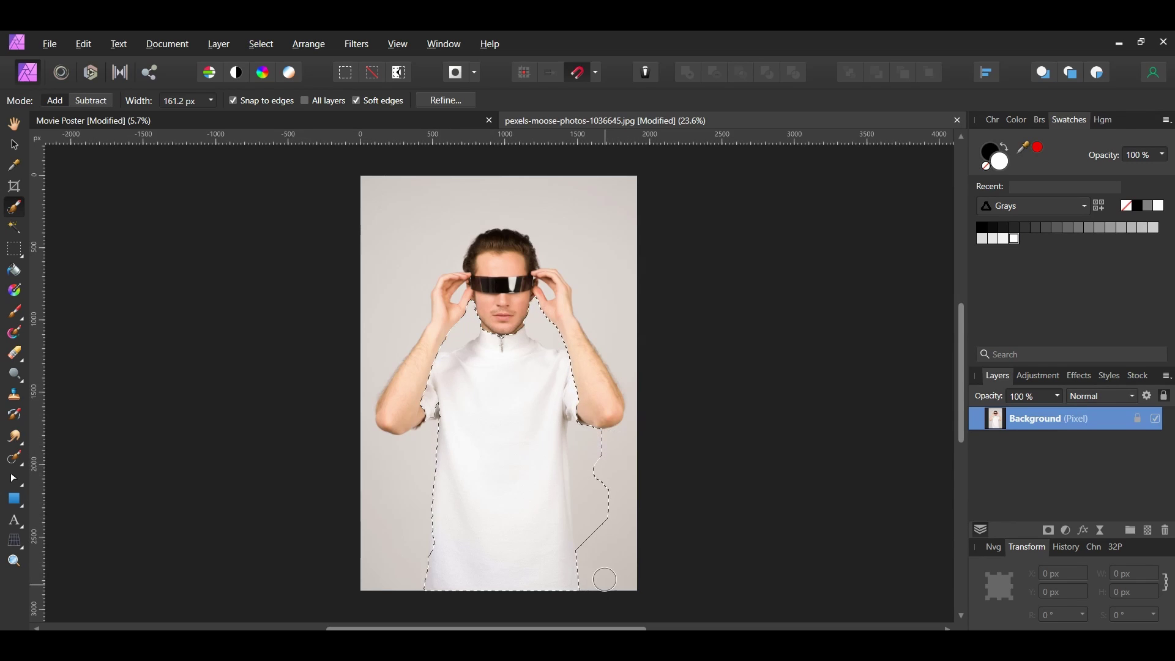
drag(589, 524, 584, 486)
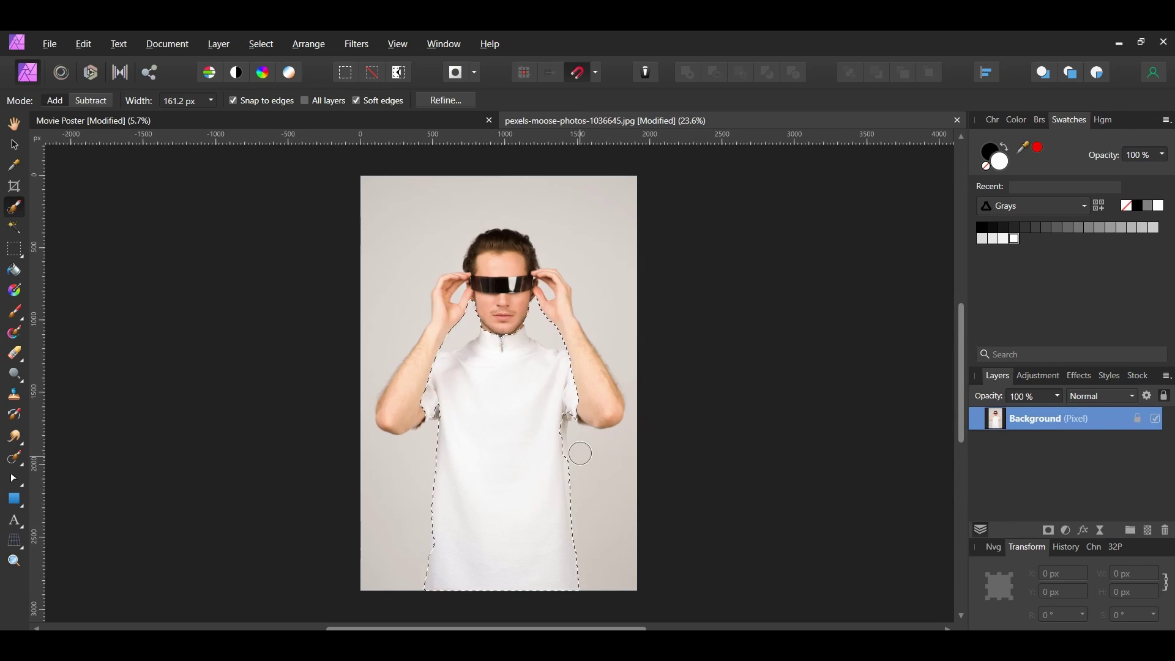
key(bracketleft)
key(bracketleft)
key(bracketleft)
key(bracketleft)
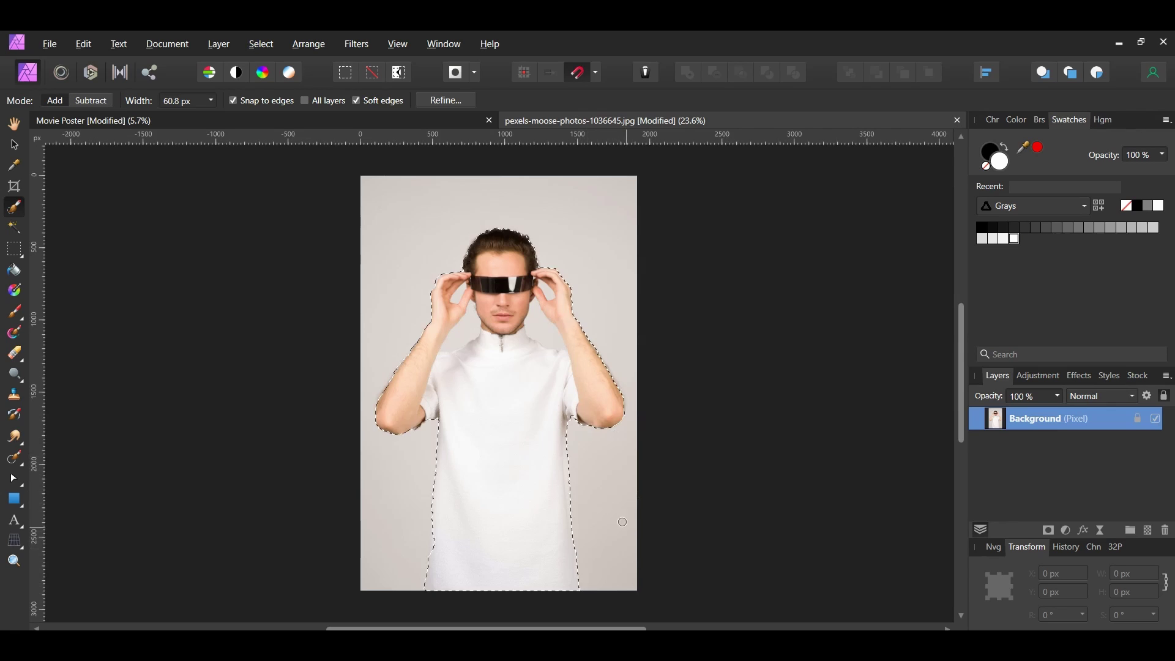
drag(528, 317, 549, 344)
key(ctrl+j)
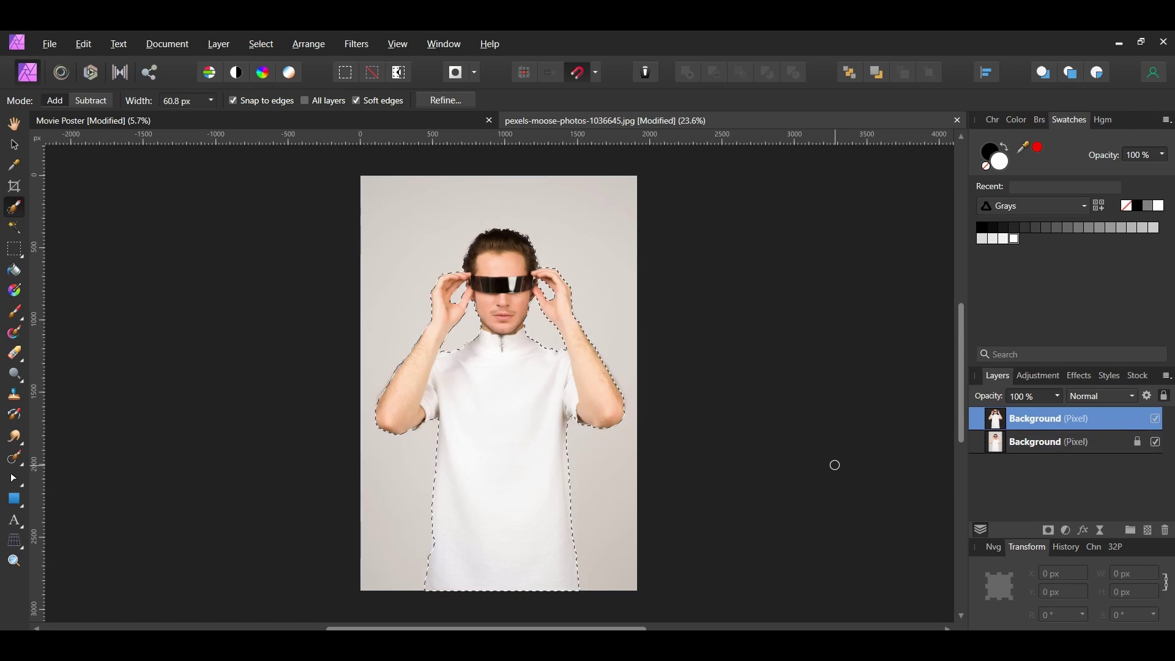
Step: Paste the cut-out man into Movie Poster, scaled to reach the bottom over the globe
click(424, 120)
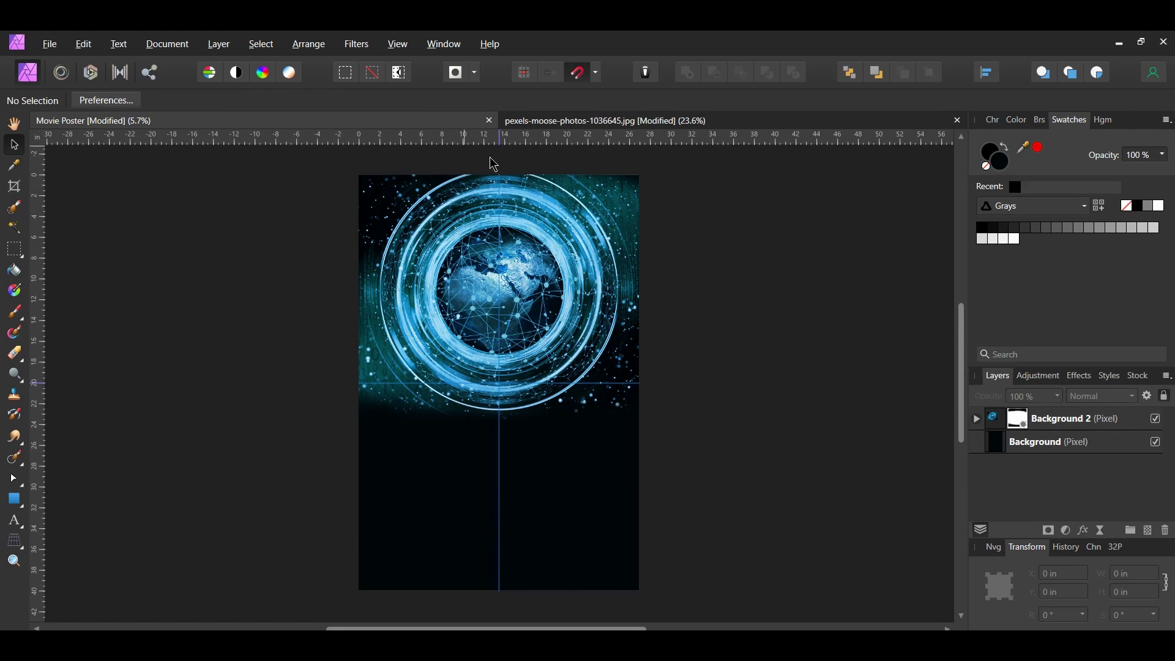
key(ctrl+v)
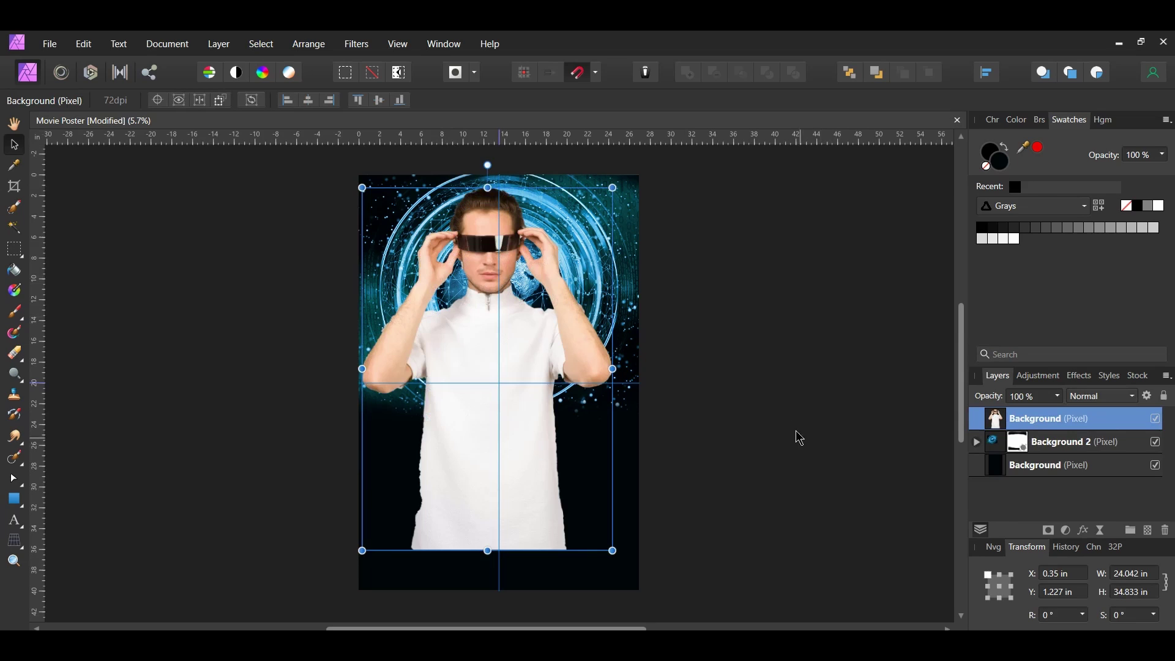
drag(362, 188, 384, 218)
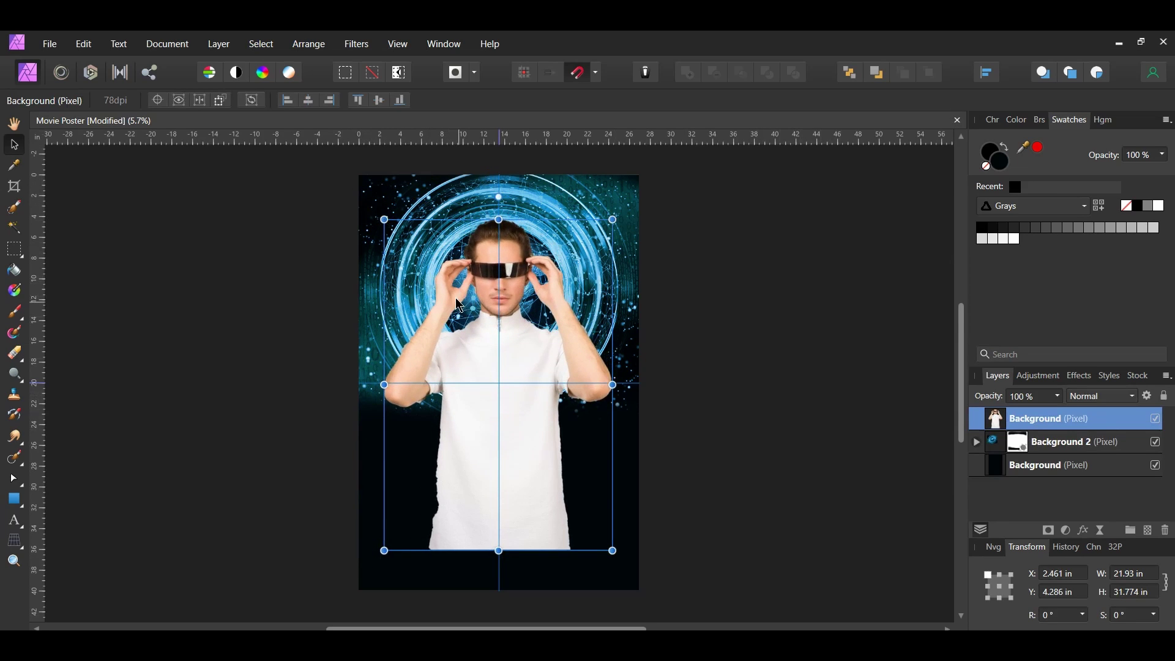
drag(465, 309, 456, 298)
key(ctrl+z)
key(ctrl+z)
drag(523, 409, 533, 444)
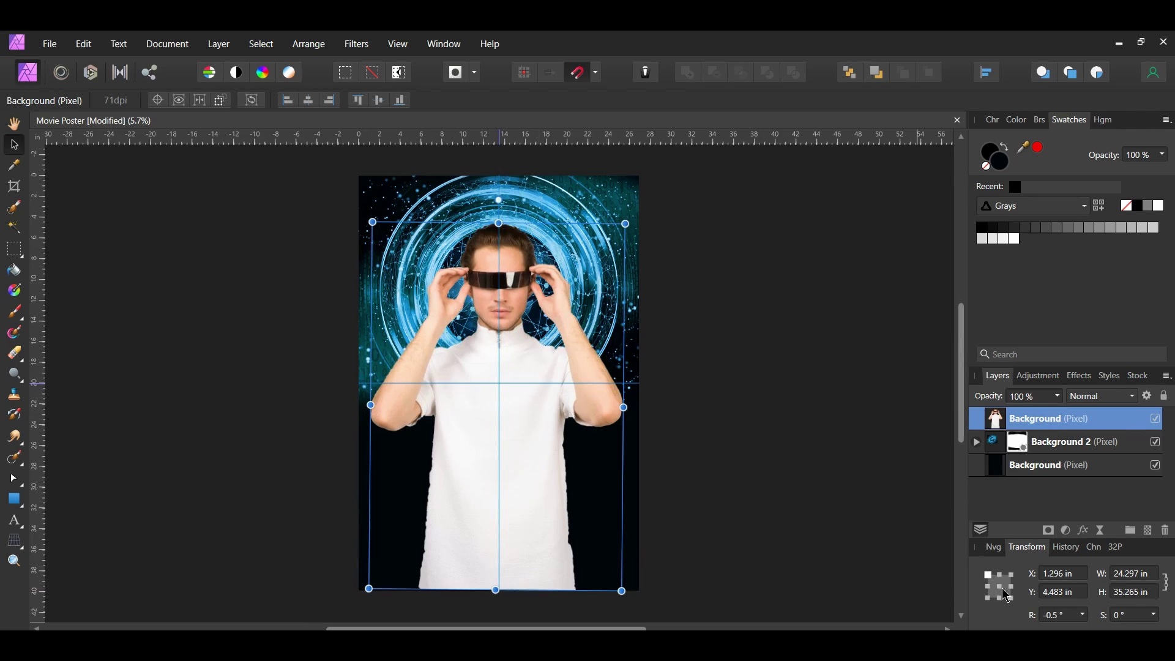
click(1067, 531)
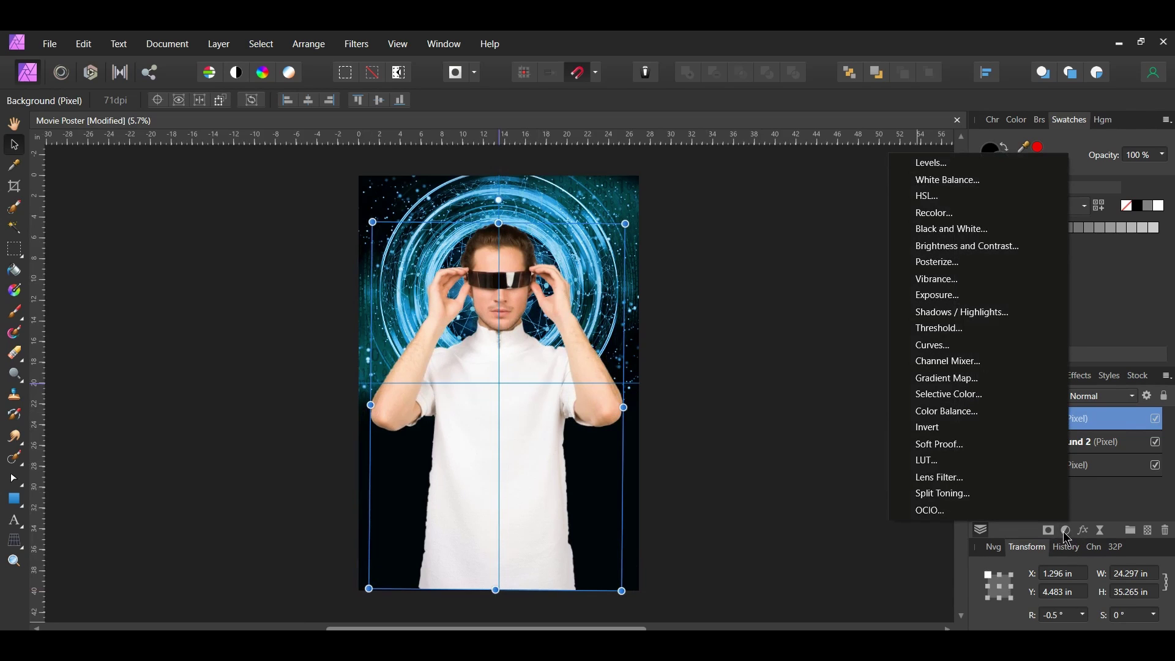
Step: Add a Black & White adjustment nested inside the man's layer
click(998, 230)
drag(975, 422, 1026, 446)
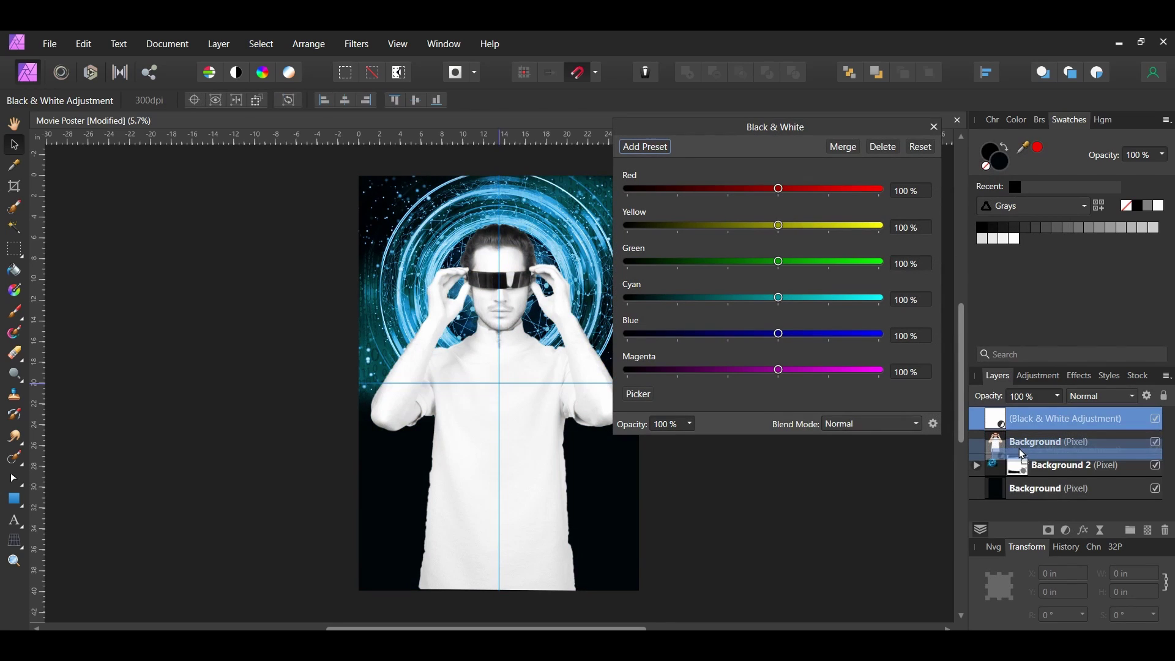
click(934, 127)
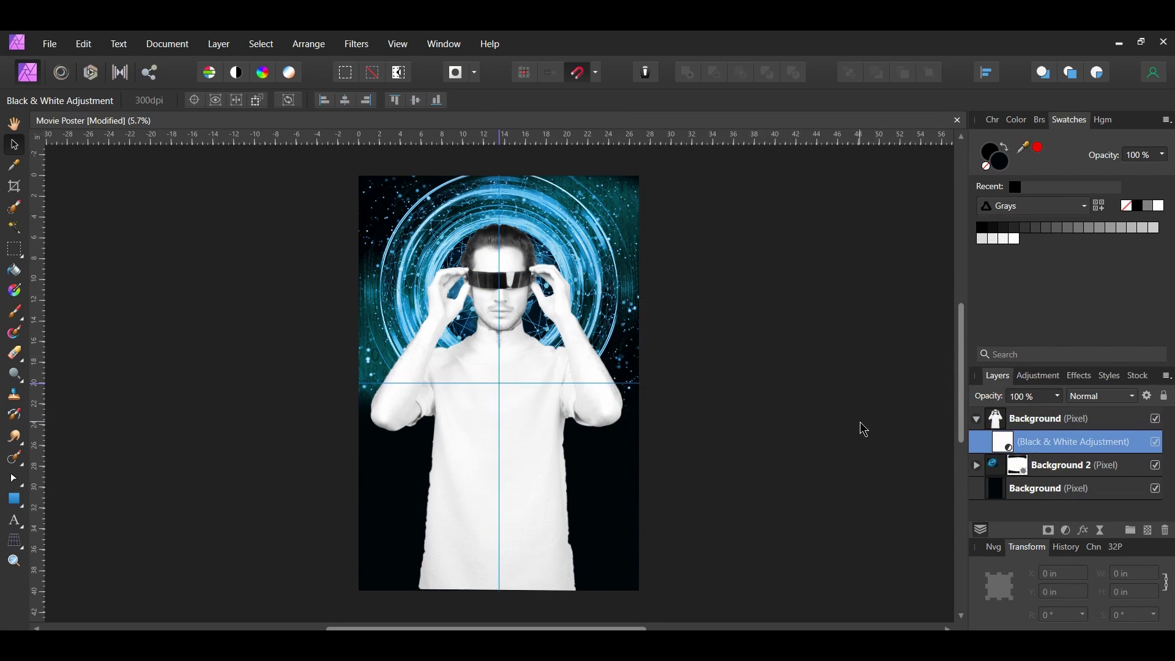
Step: Add a Recolor adjustment with hue 205°, saturation 62 % and lightness -15 %
click(1067, 531)
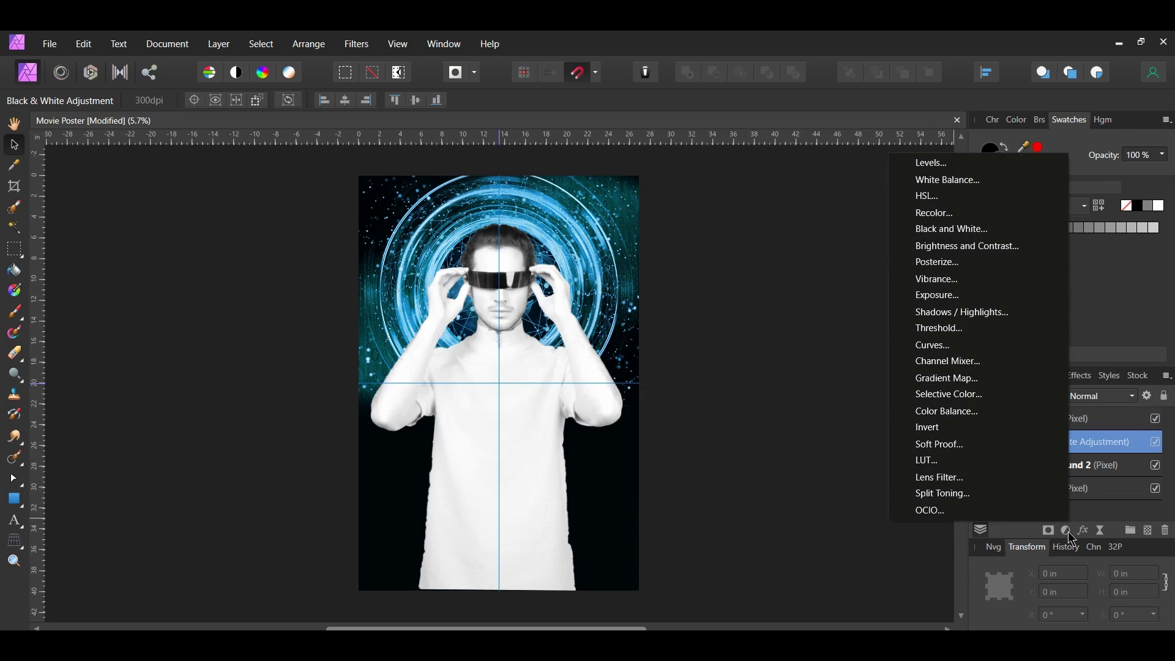
click(997, 211)
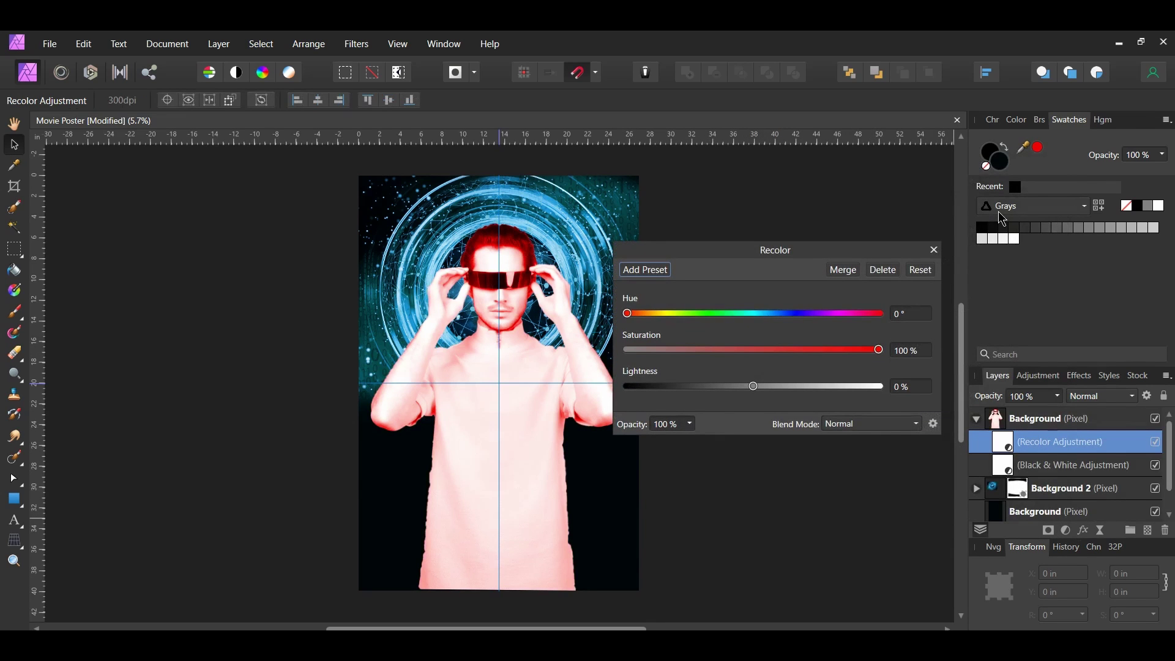
click(912, 313)
text(205)
key(Return)
click(918, 350)
text(62)
key(Return)
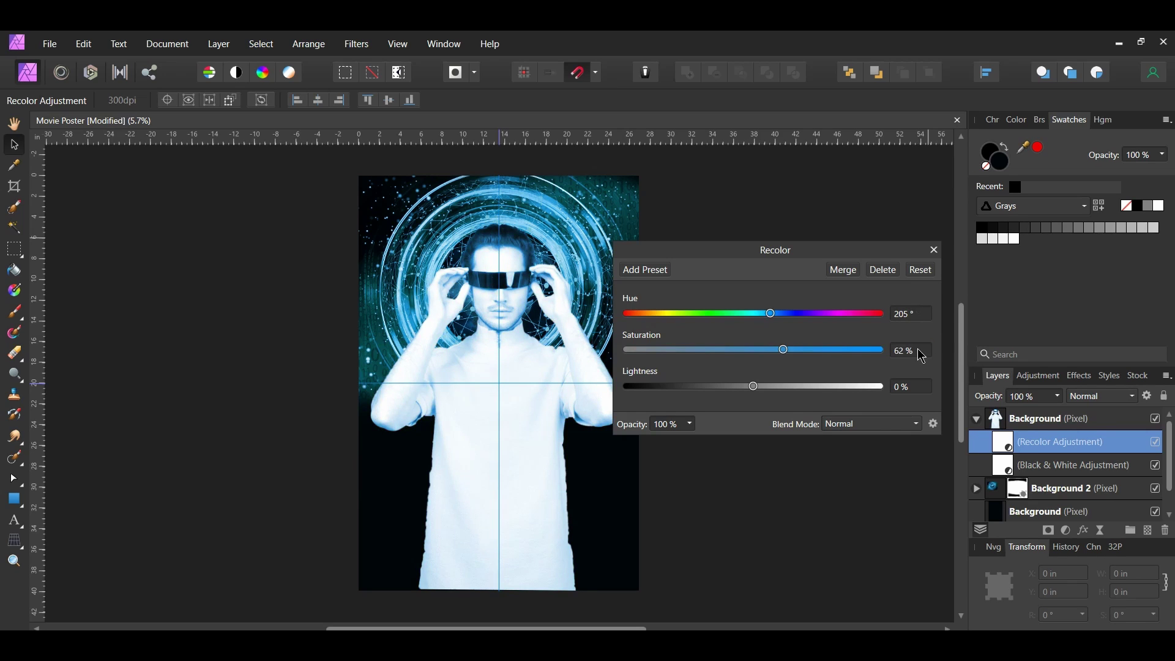
click(912, 387)
text(-15)
key(Return)
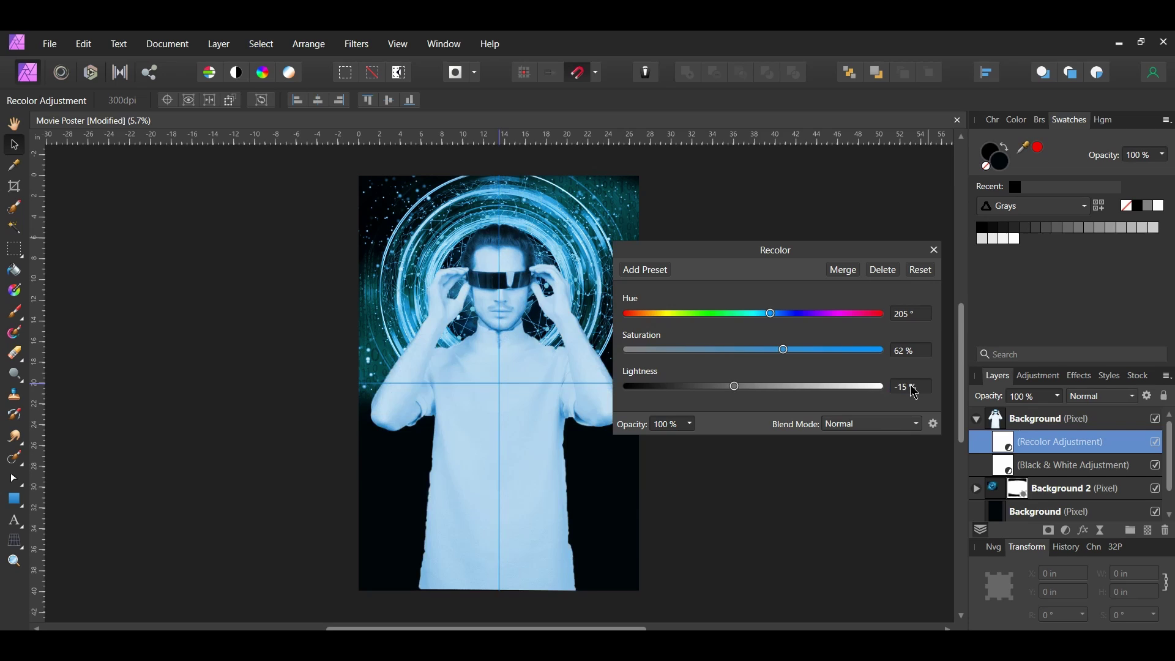
Step: Set the Recolor blend mode to Linear Burn and select the man's photo layer
click(911, 425)
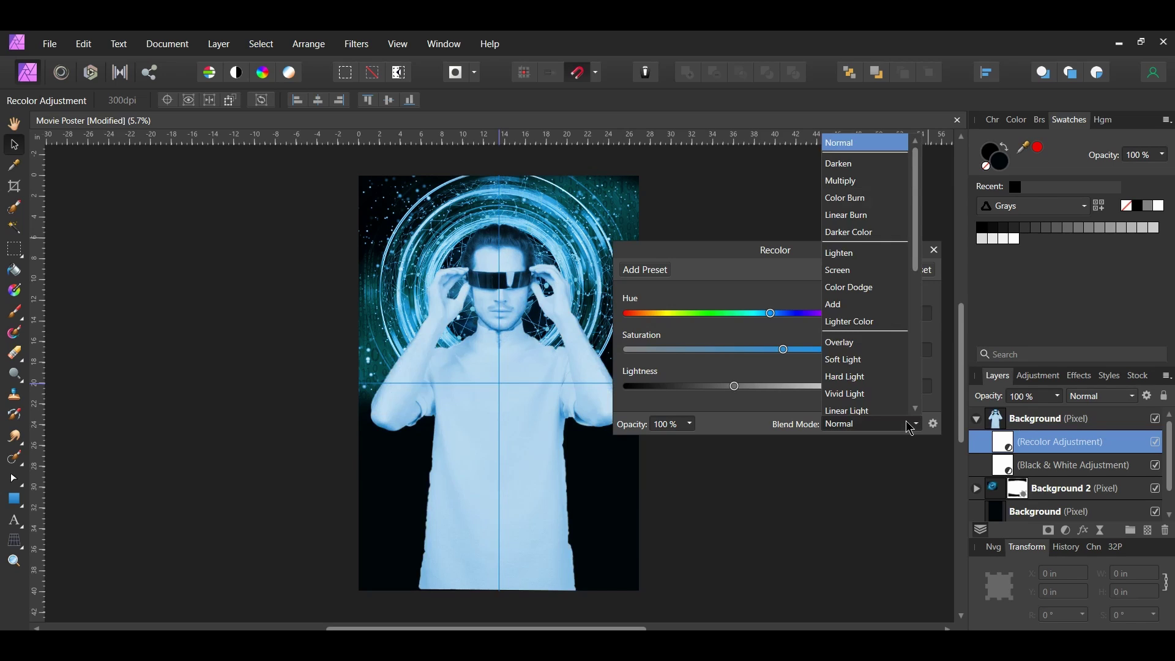
click(895, 225)
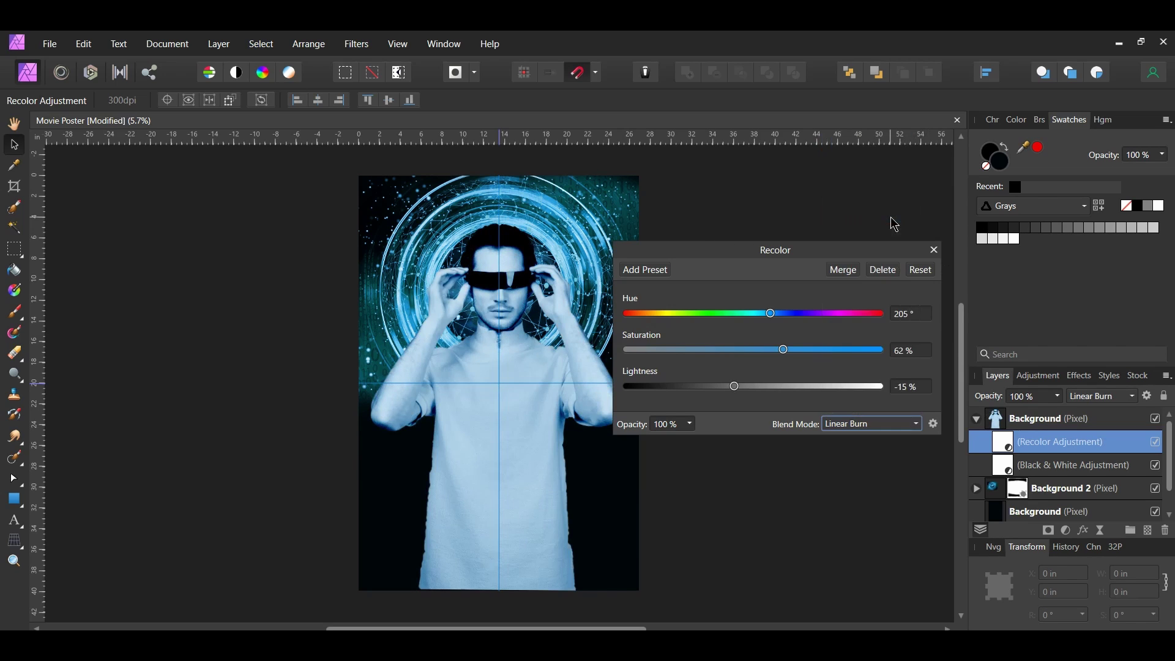
click(934, 250)
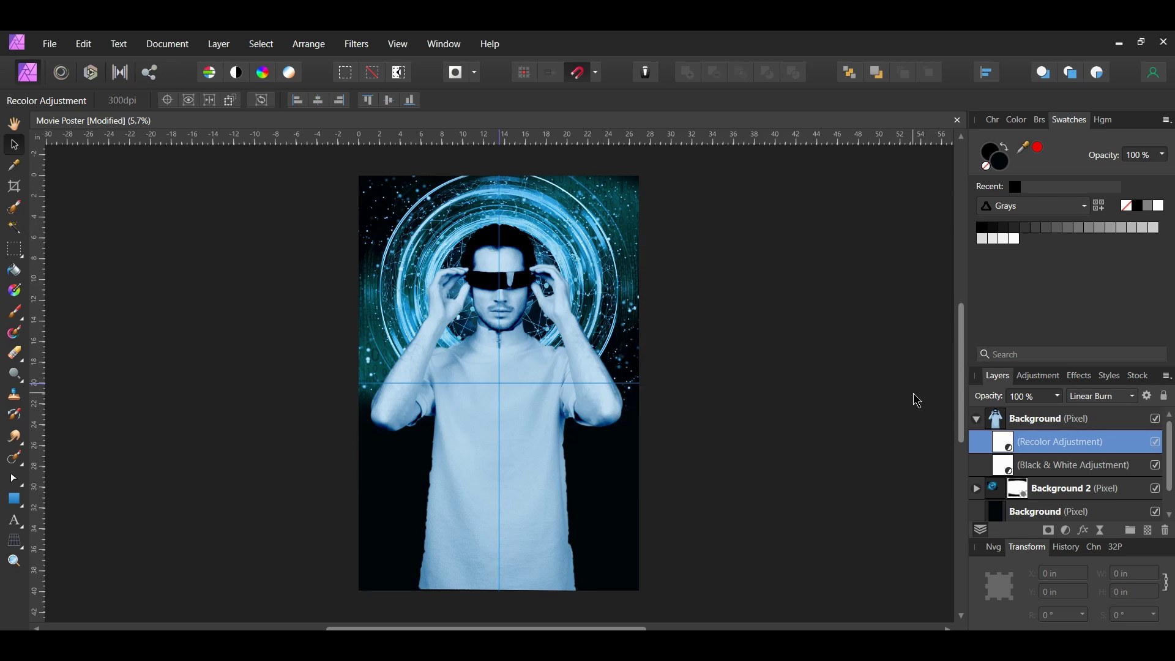
click(1042, 422)
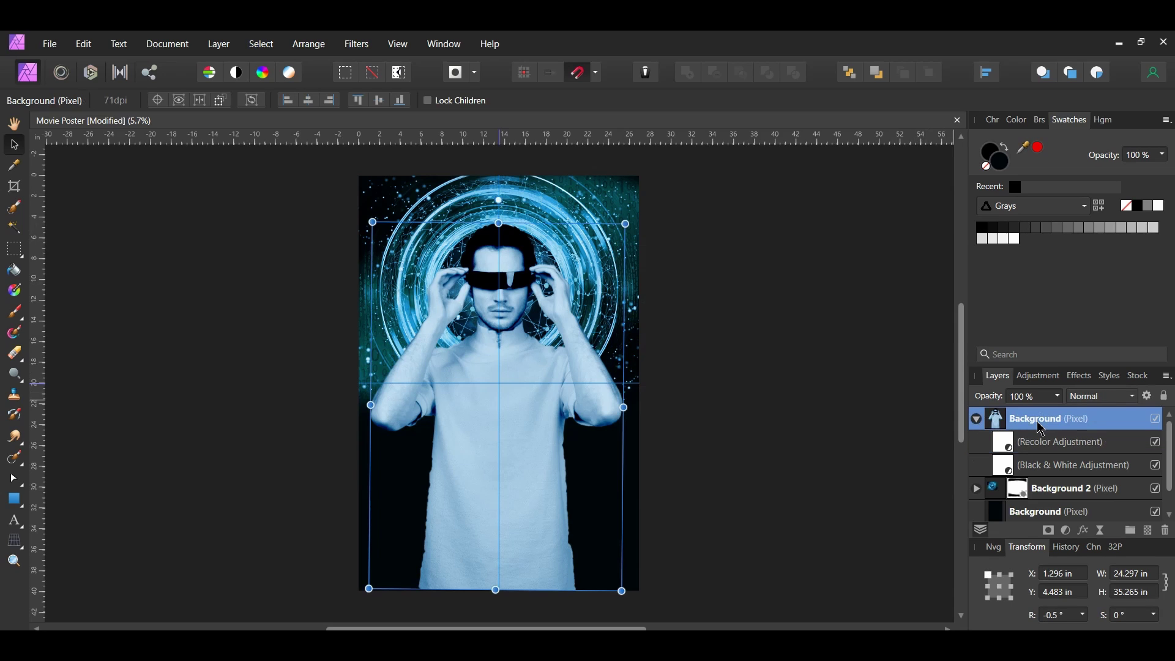
Step: Mask the man's layer, painting black across the shirt bottom to fade it into darkness
click(1048, 531)
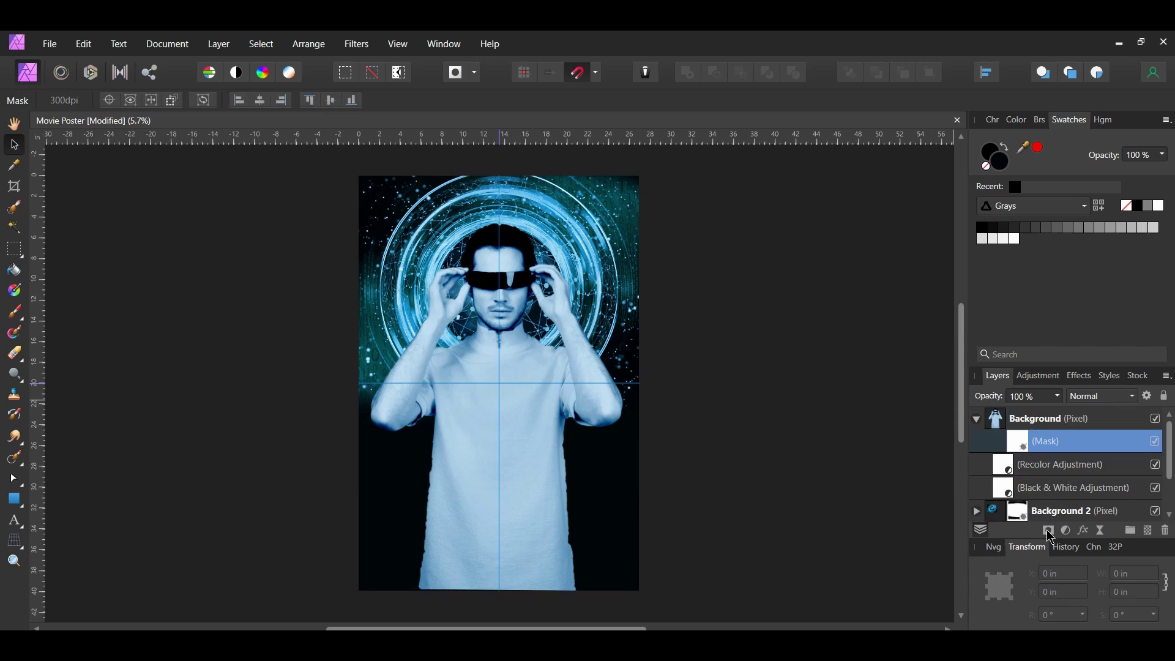
key(b)
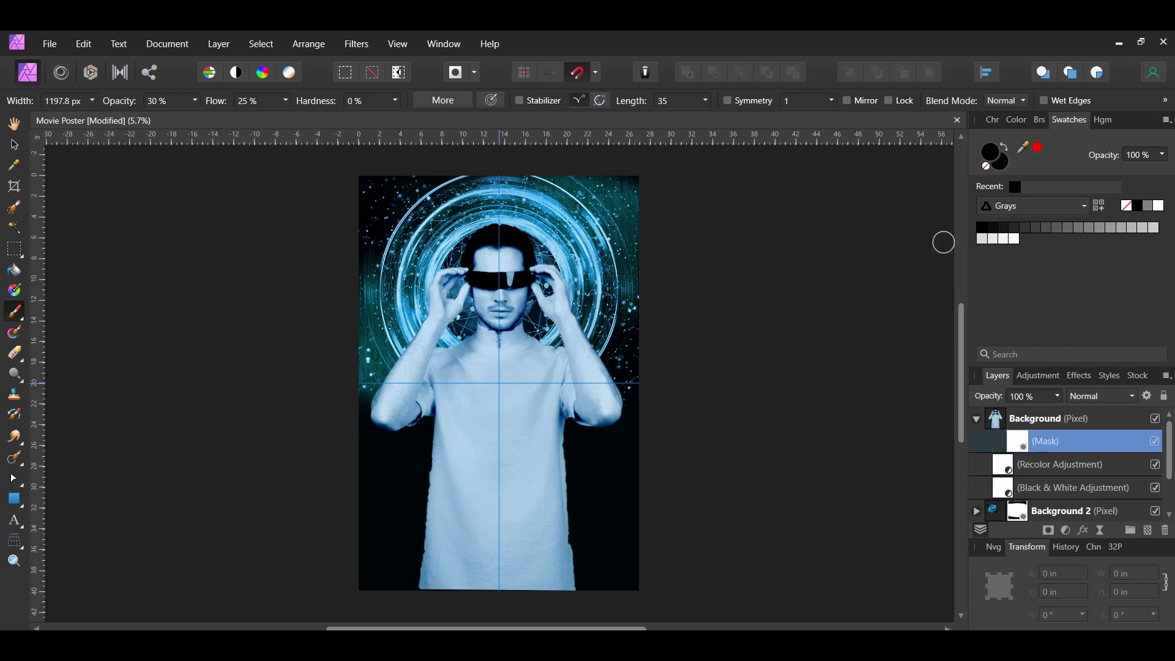
click(1158, 207)
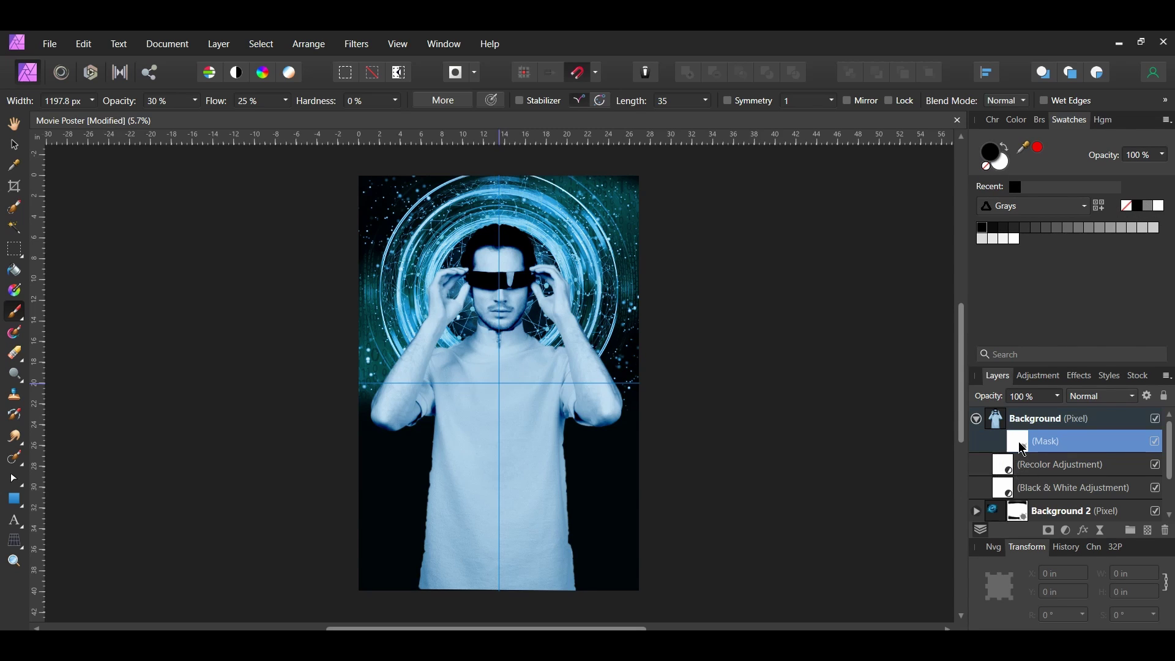
mouse_move(385, 562)
mouse_down()
mouse_move(592, 586)
mouse_move(454, 566)
mouse_move(584, 587)
mouse_move(387, 585)
mouse_move(572, 575)
mouse_move(386, 575)
mouse_move(600, 594)
mouse_up()
key(bracketright)
key(bracketright)
key(bracketright)
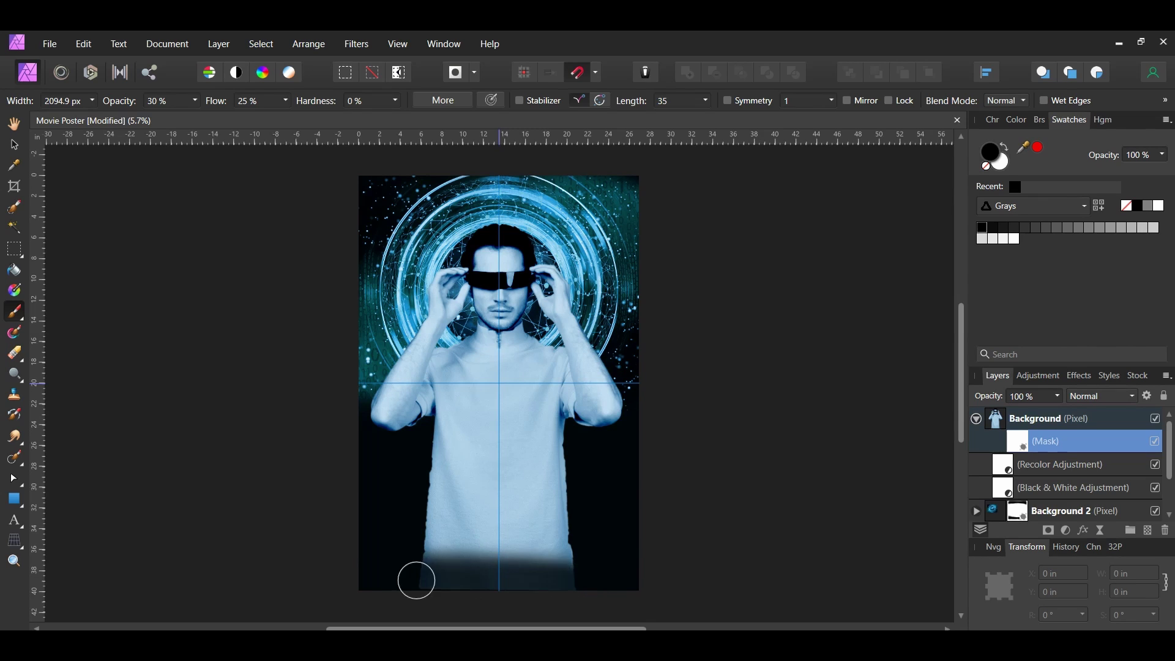
click(1156, 442)
click(1157, 443)
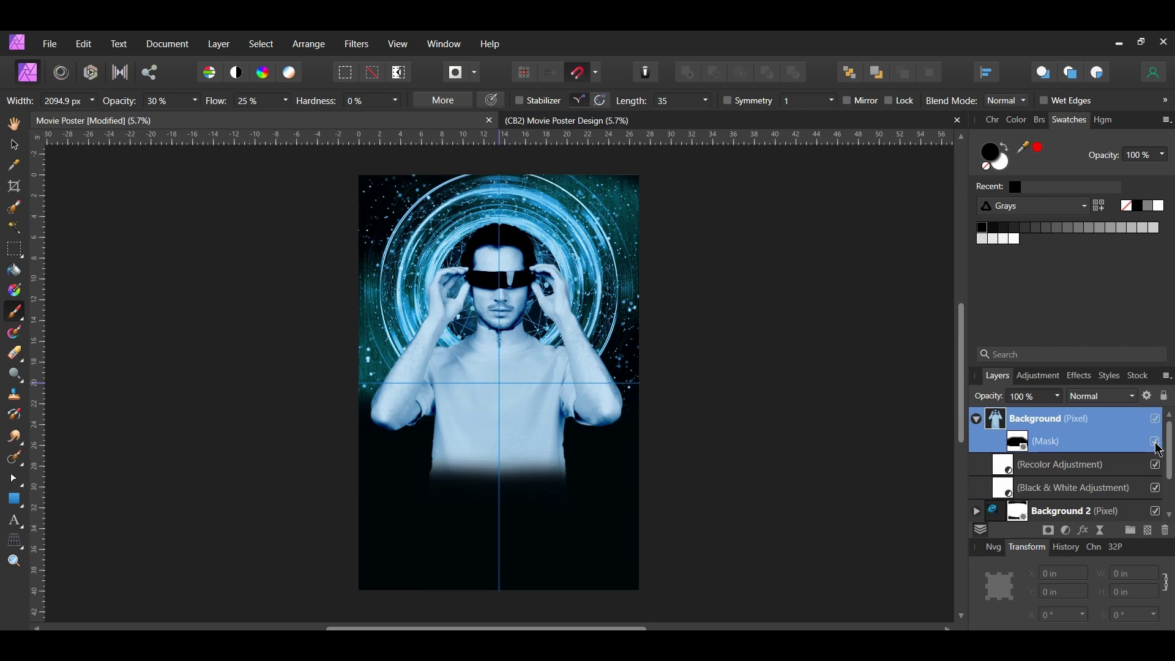
Step: Rename the man's layer to 'Man', collapse it, and deselect all layers
double_click(1065, 421)
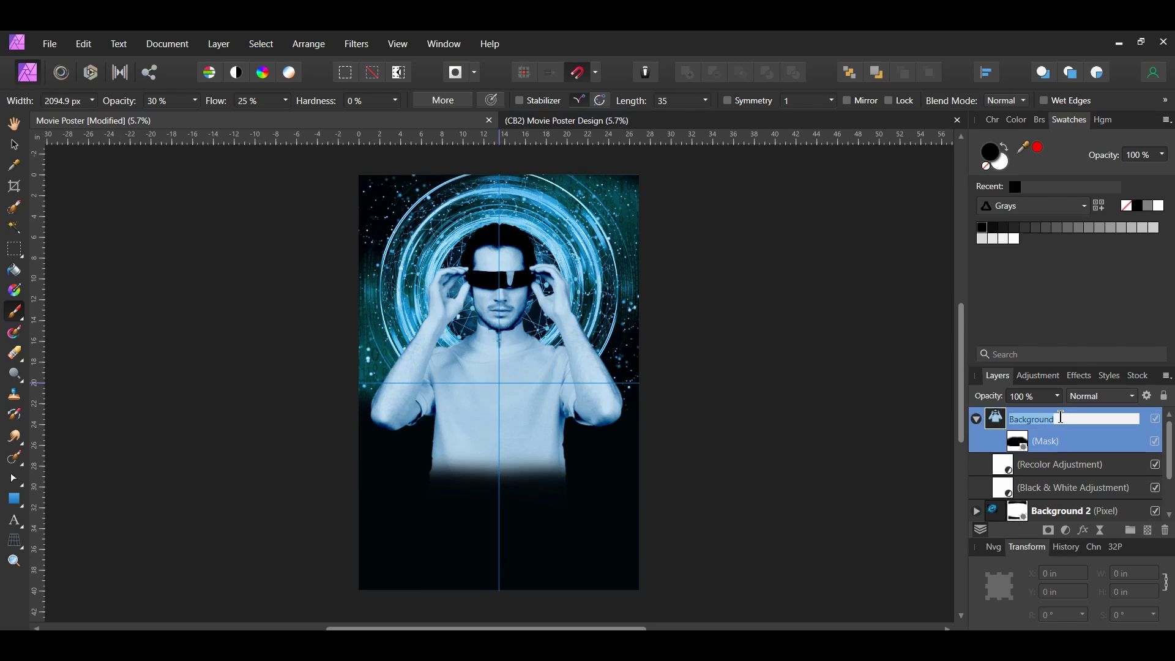
text(Man)
key(Return)
click(979, 420)
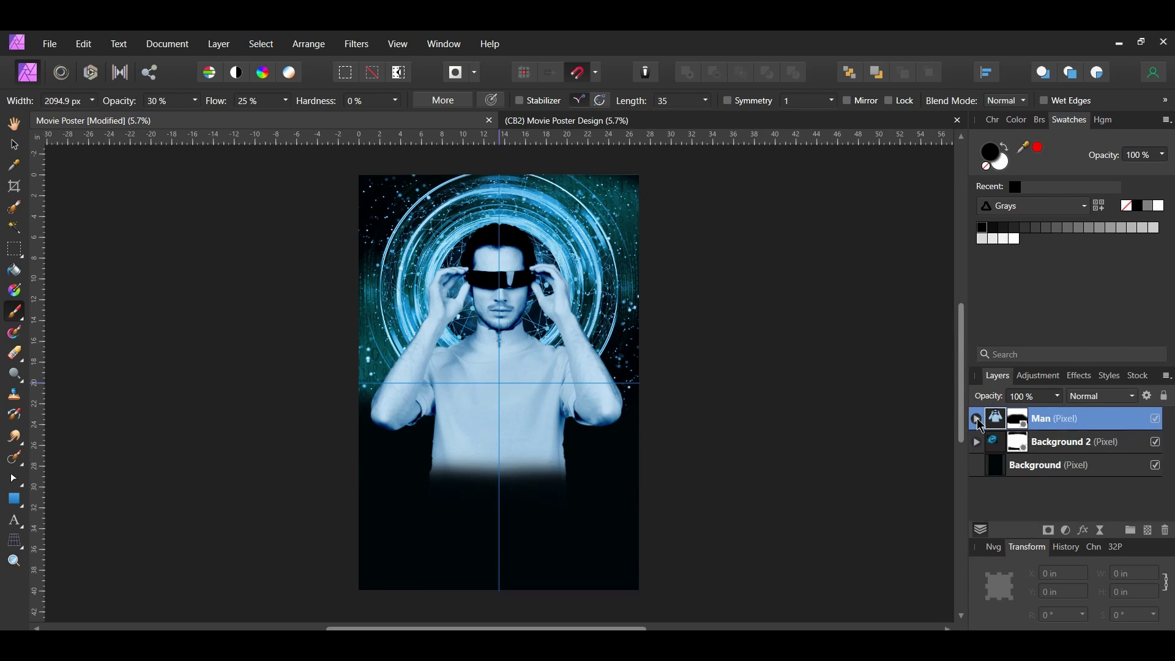
key(v)
click(887, 390)
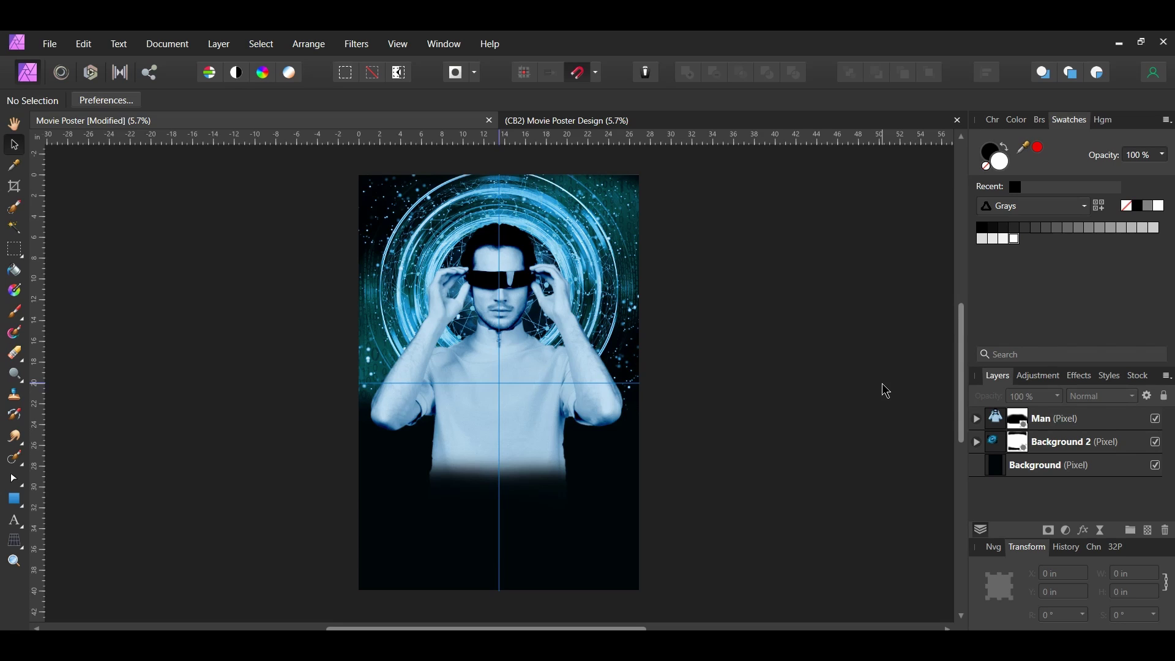
click(60, 42)
click(94, 205)
Step: Open pexels-tara-winstead-8386434.jpg, the robot-and-human hands photo, as a separate document
click(484, 292)
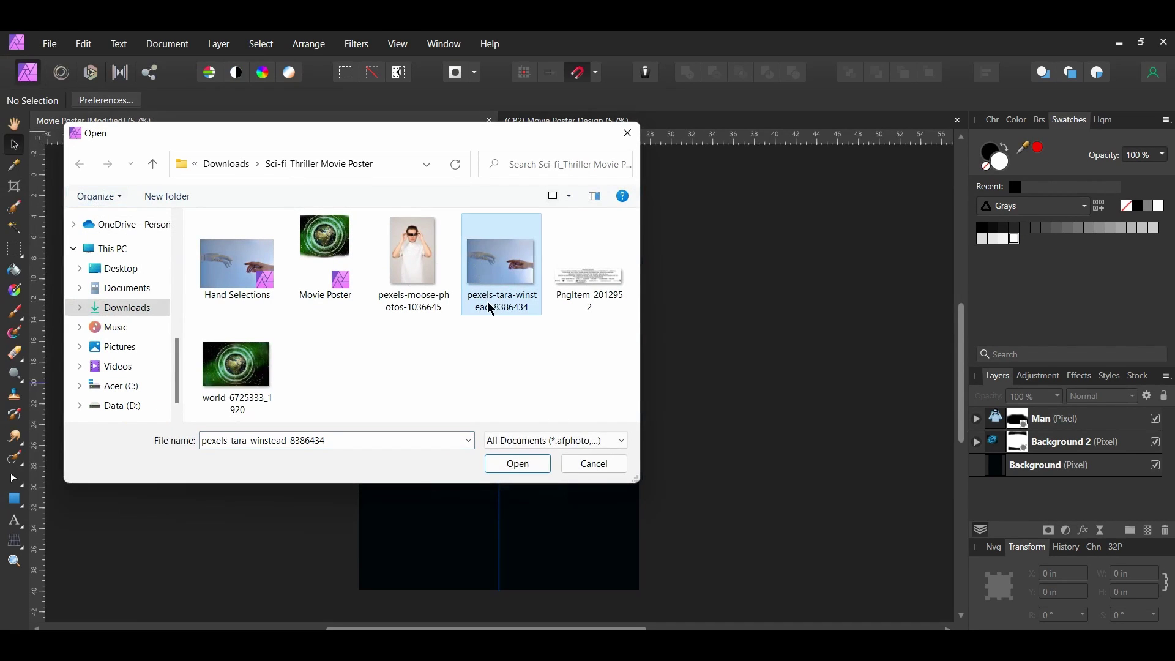
click(517, 464)
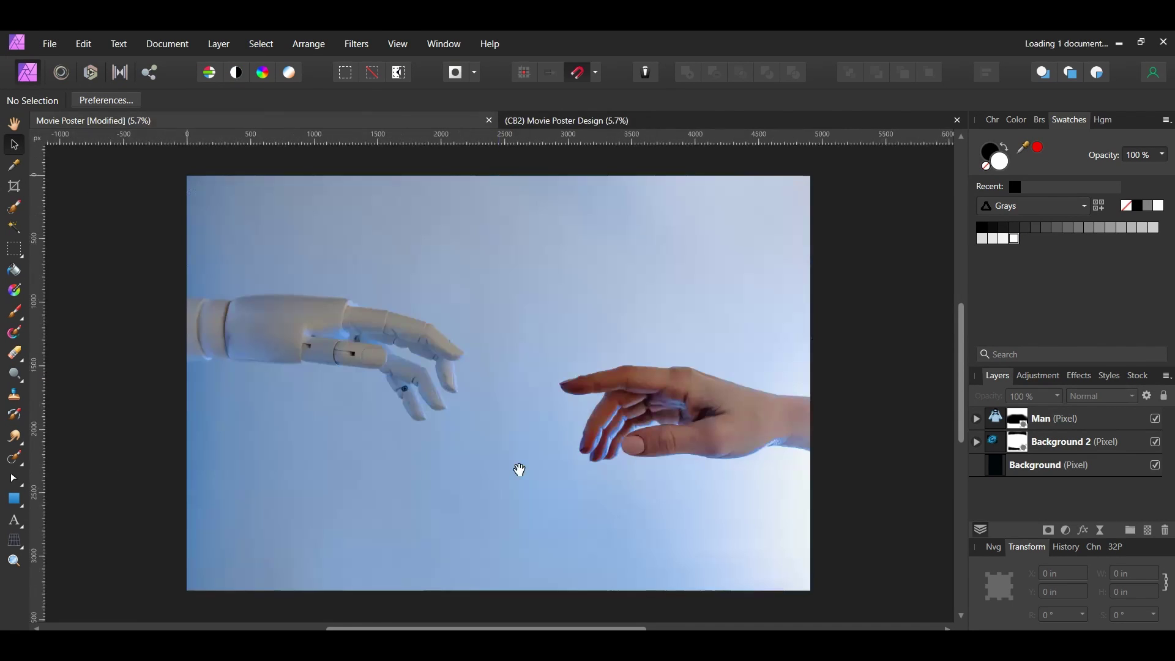
key(w)
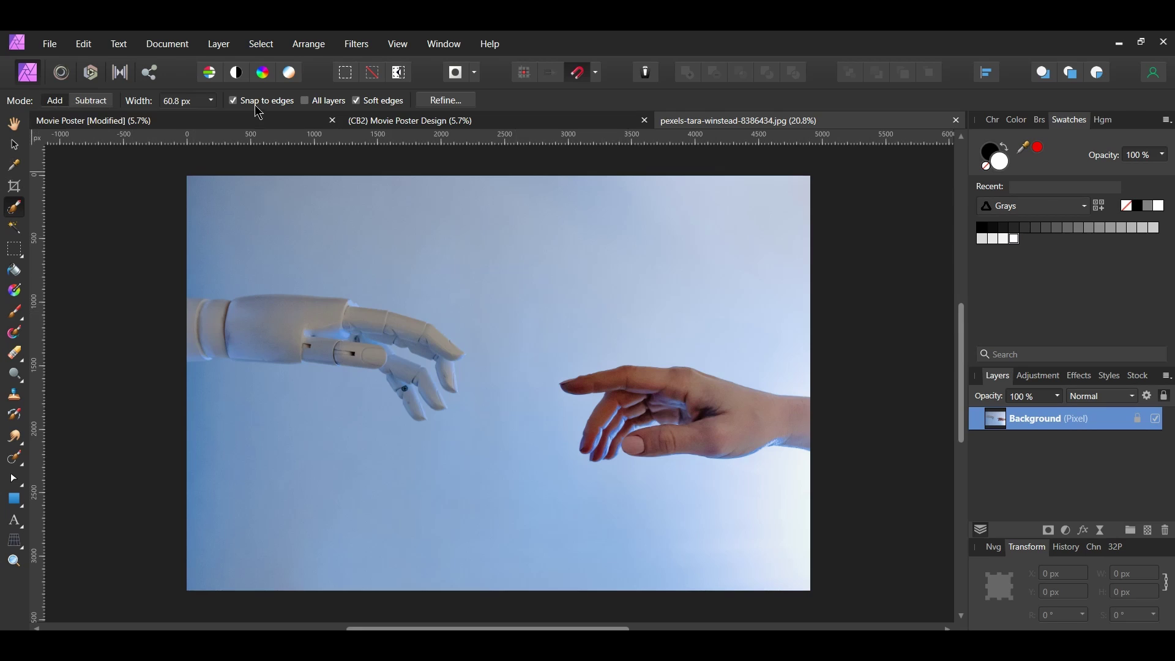
Step: Close the extra Movie Poster Design tab and copy a brushed selection of the robot hand to a new layer
click(644, 120)
mouse_move(204, 325)
mouse_down()
mouse_move(252, 324)
mouse_move(190, 308)
mouse_move(197, 339)
mouse_move(345, 321)
mouse_up()
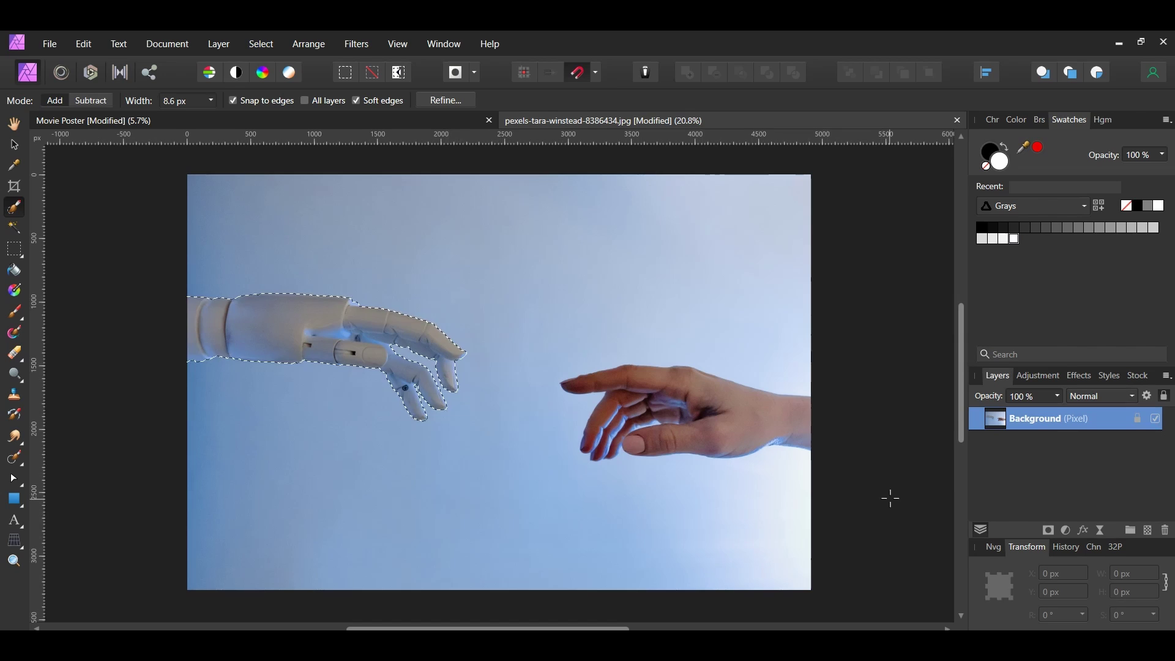
key(ctrl+j)
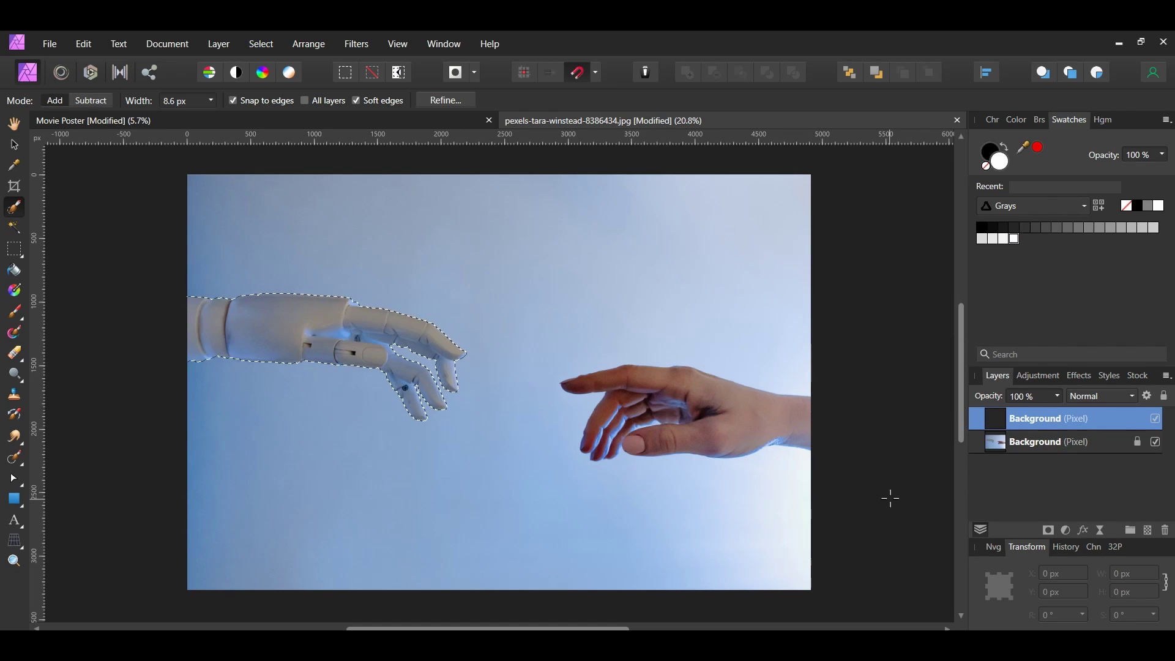
key(ctrl+d)
Step: Rename the new layer 'Robot Hand' and reselect the original hands photo layer
double_click(1041, 420)
text(Robot Hand)
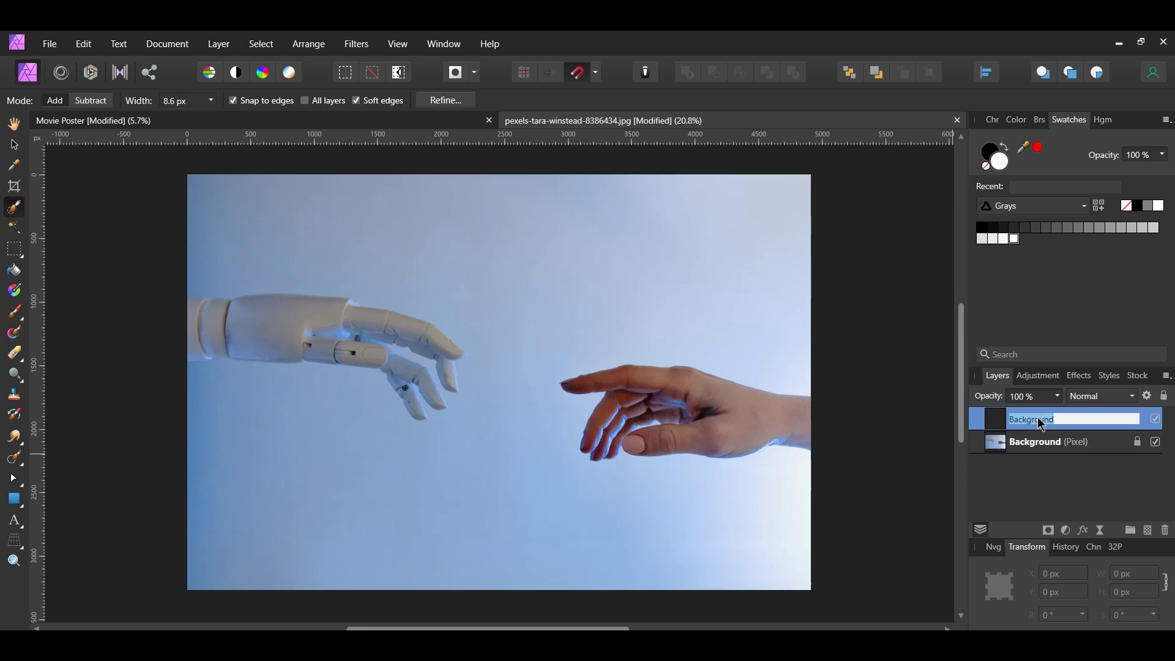
key(Return)
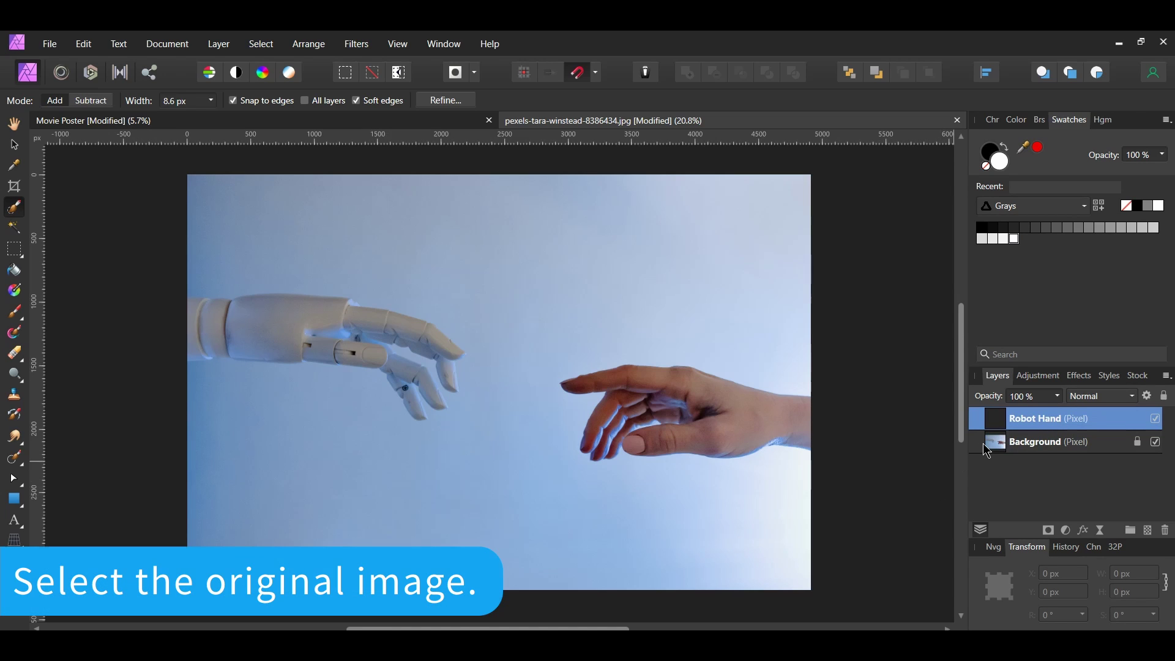
click(986, 446)
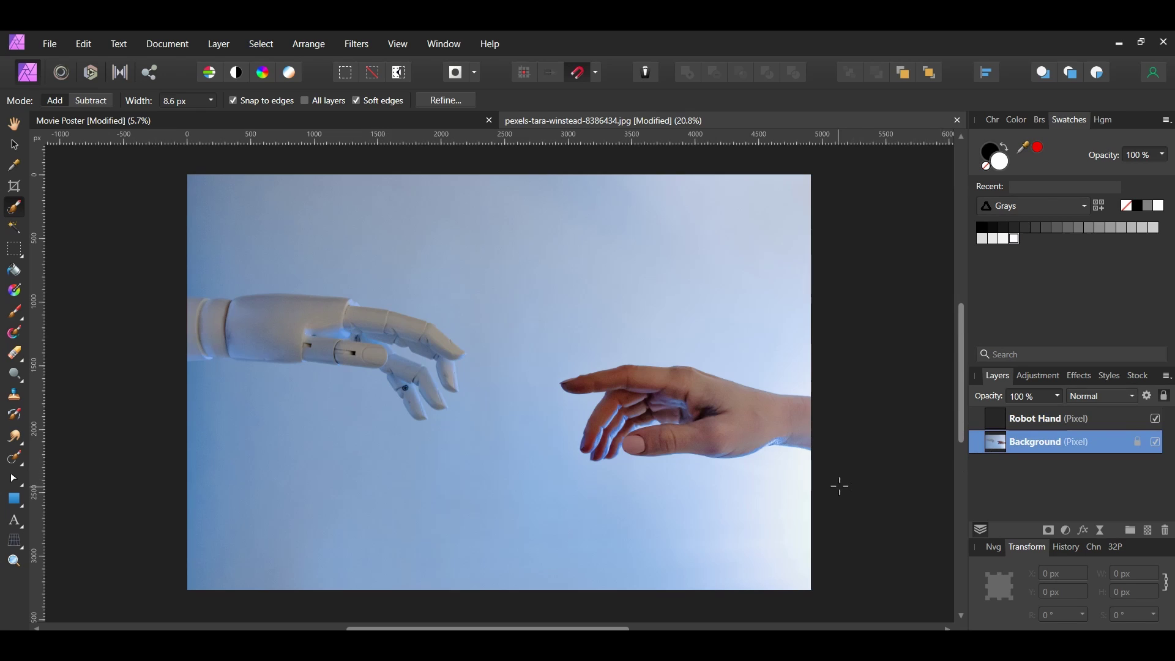
Step: Brush-select the human hand and forearm, copy it to a layer named 'Human Hand', and deselect
key(bracketright)
key(bracketright)
key(bracketright)
key(bracketright)
key(bracketright)
drag(725, 392, 765, 440)
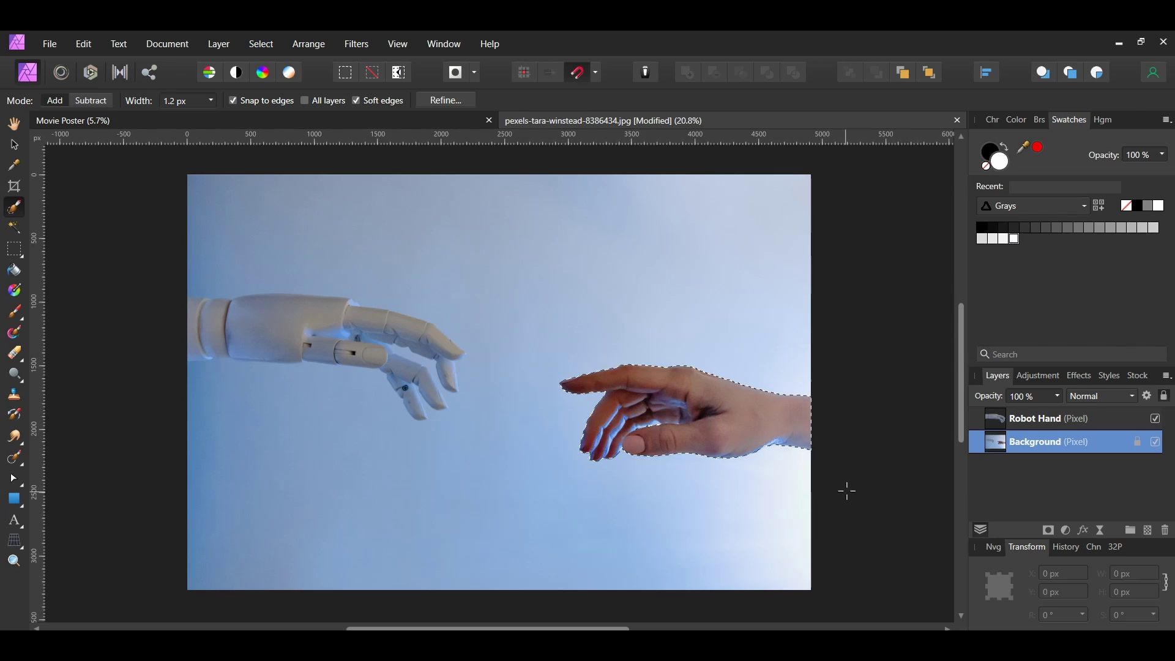
key(ctrl+j)
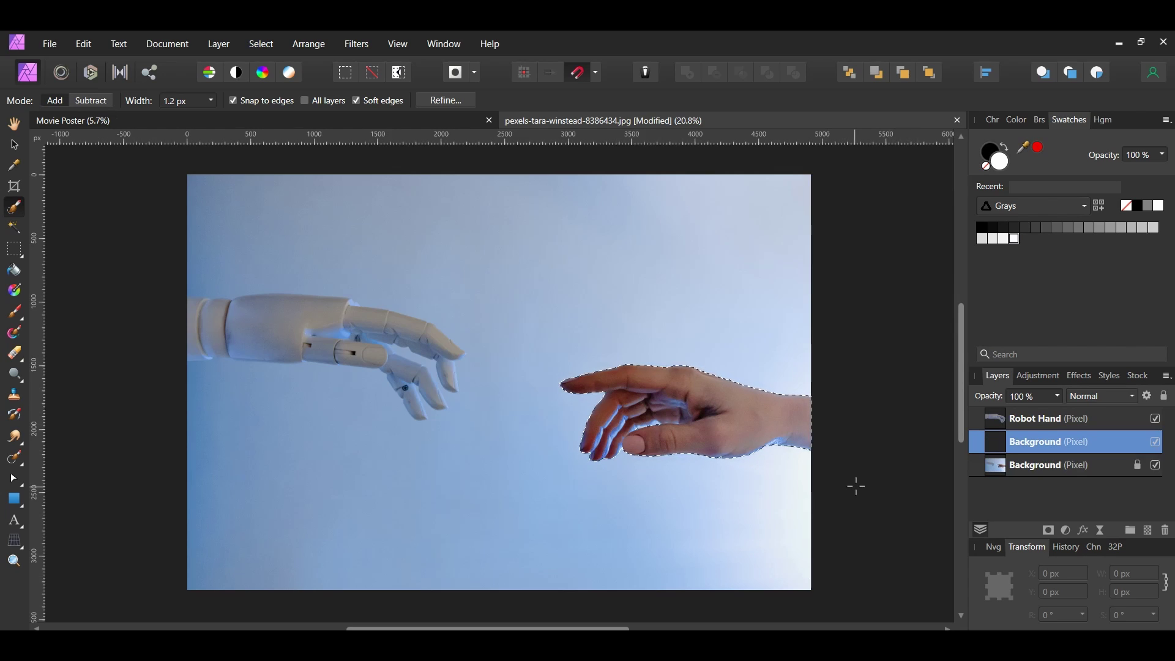
double_click(1038, 442)
text(Human Hand)
key(Return)
key(ctrl+d)
key(bracketright)
key(bracketright)
key(bracketright)
key(bracketright)
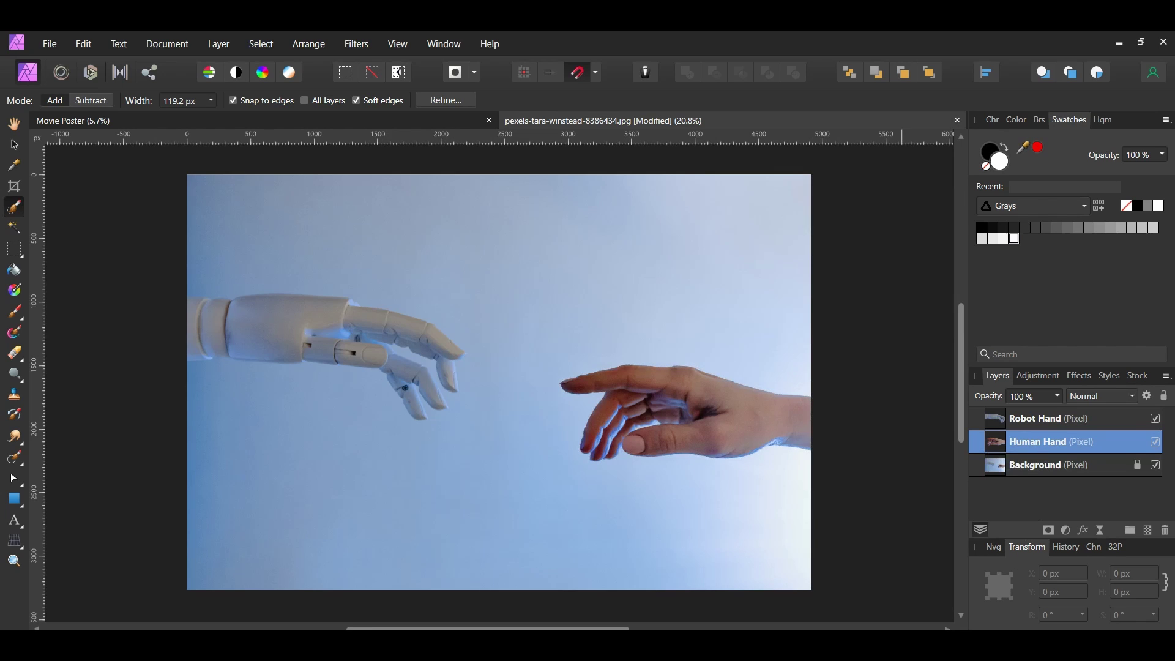
Step: Drag the Robot Hand and Human Hand layers into the movie poster and close the hands photo
key(v)
click(1041, 418)
shift+click(1048, 443)
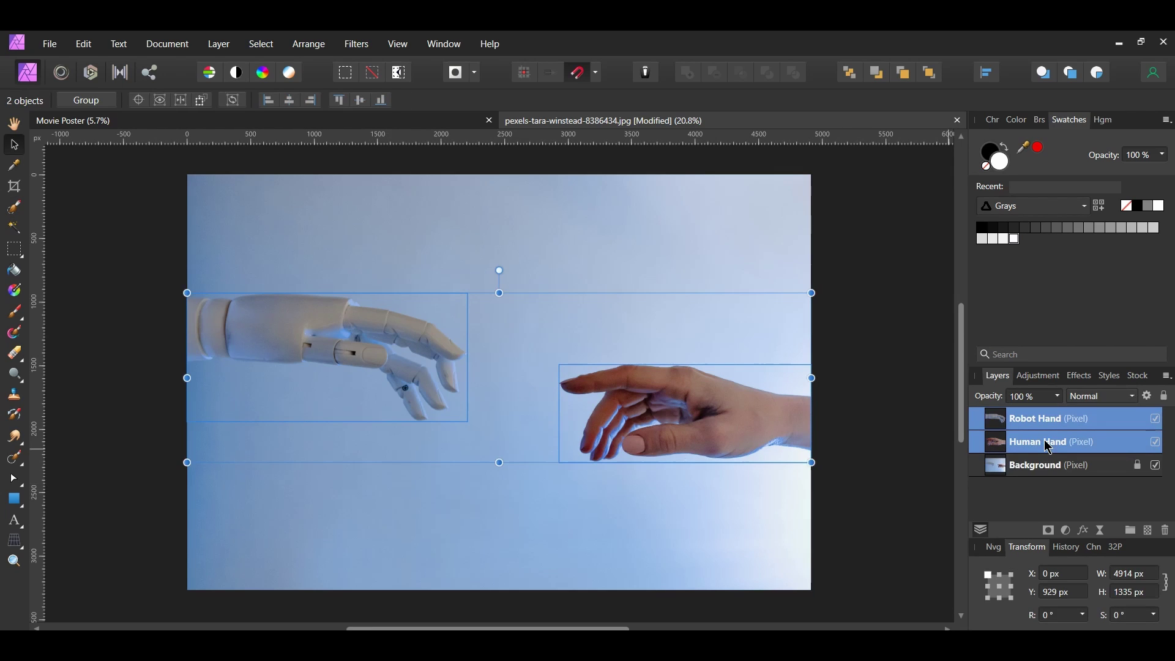
drag(1048, 447, 805, 245)
click(742, 436)
Step: Shrink and place the human hand at the poster's right edge and the robot hand at the left
click(587, 263)
drag(587, 263, 514, 410)
drag(421, 392, 516, 453)
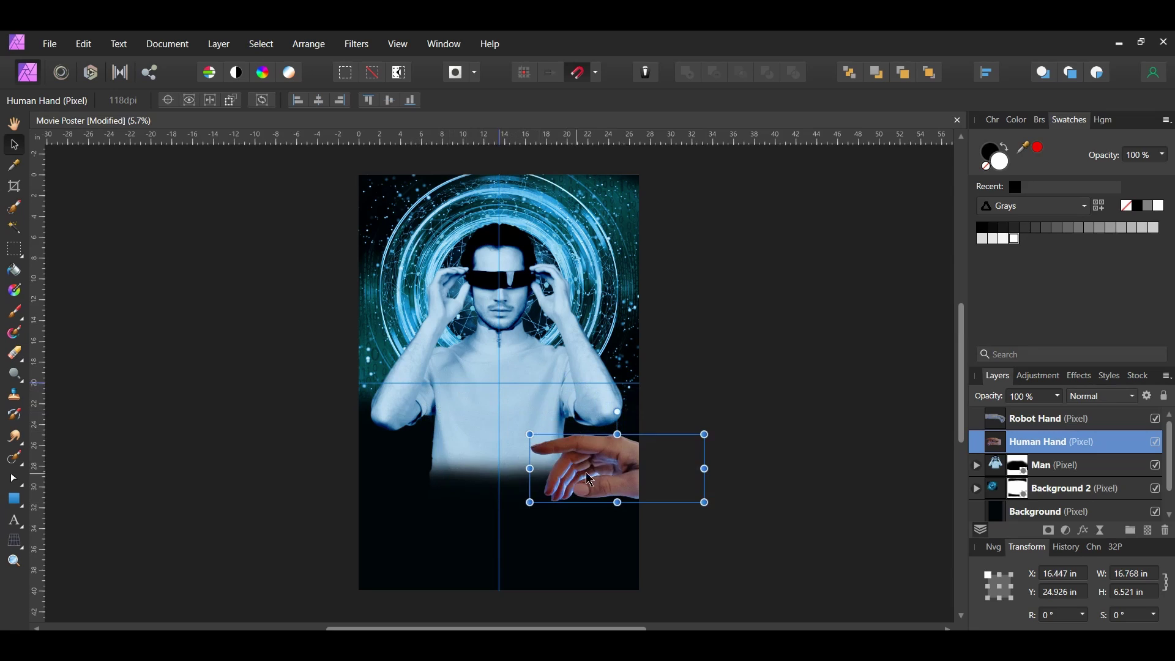
drag(610, 479, 580, 478)
drag(677, 504, 640, 495)
click(981, 424)
drag(206, 341, 358, 403)
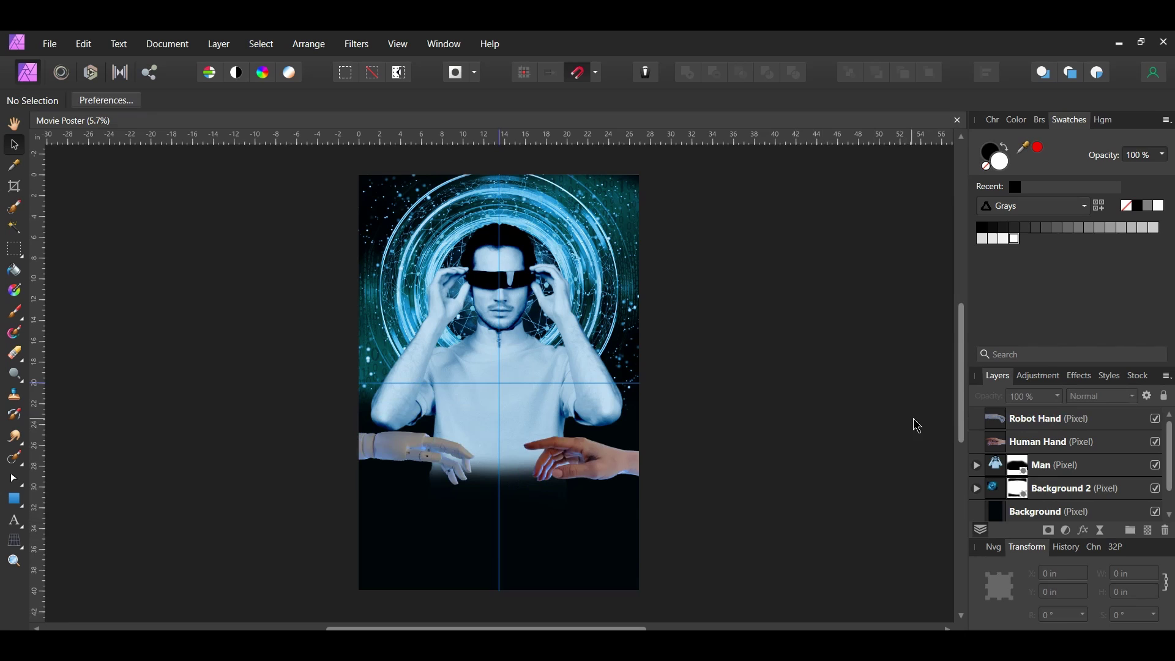
Step: Add a Recolor adjustment nested inside the Human Hand layer
ctrl+click(996, 442)
click(1068, 531)
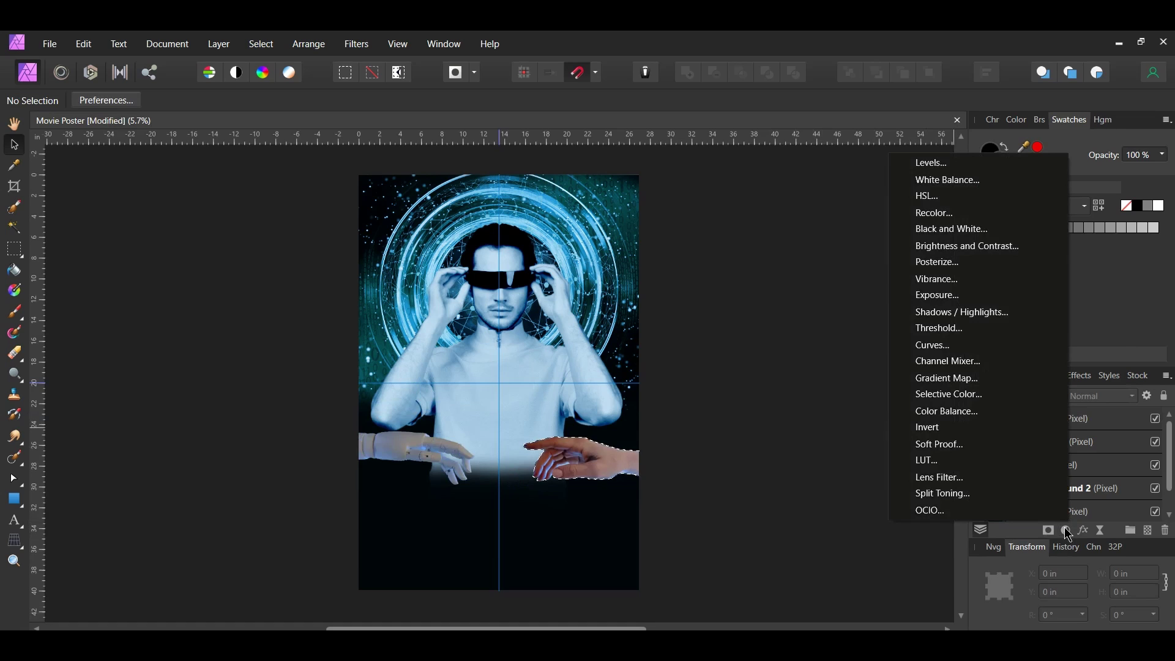
click(990, 213)
drag(995, 421, 1017, 466)
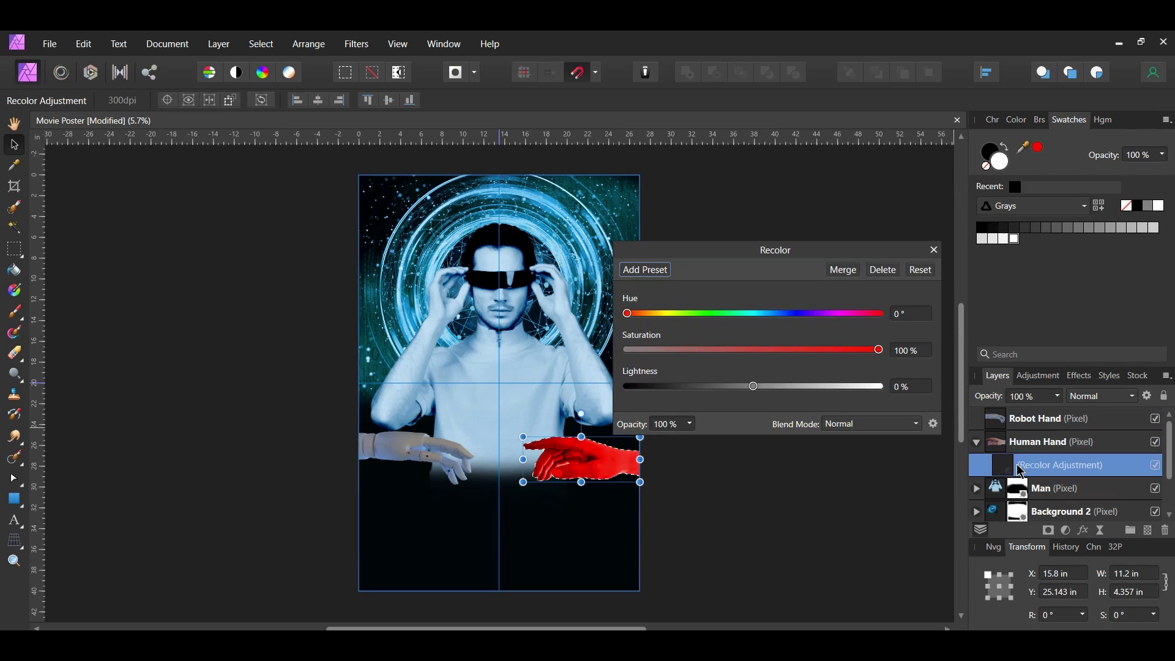
Step: Set the Recolor to hue 205°, saturation 50% and lightness 38%
click(909, 312)
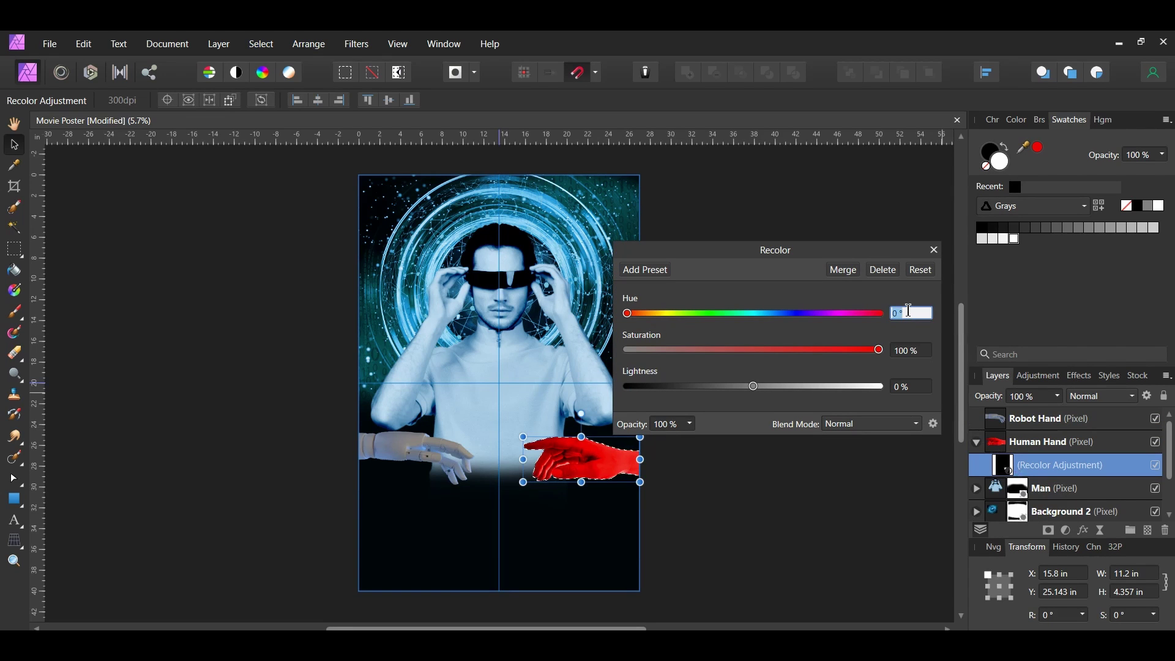
text(205)
key(Return)
click(927, 349)
text(50)
key(Return)
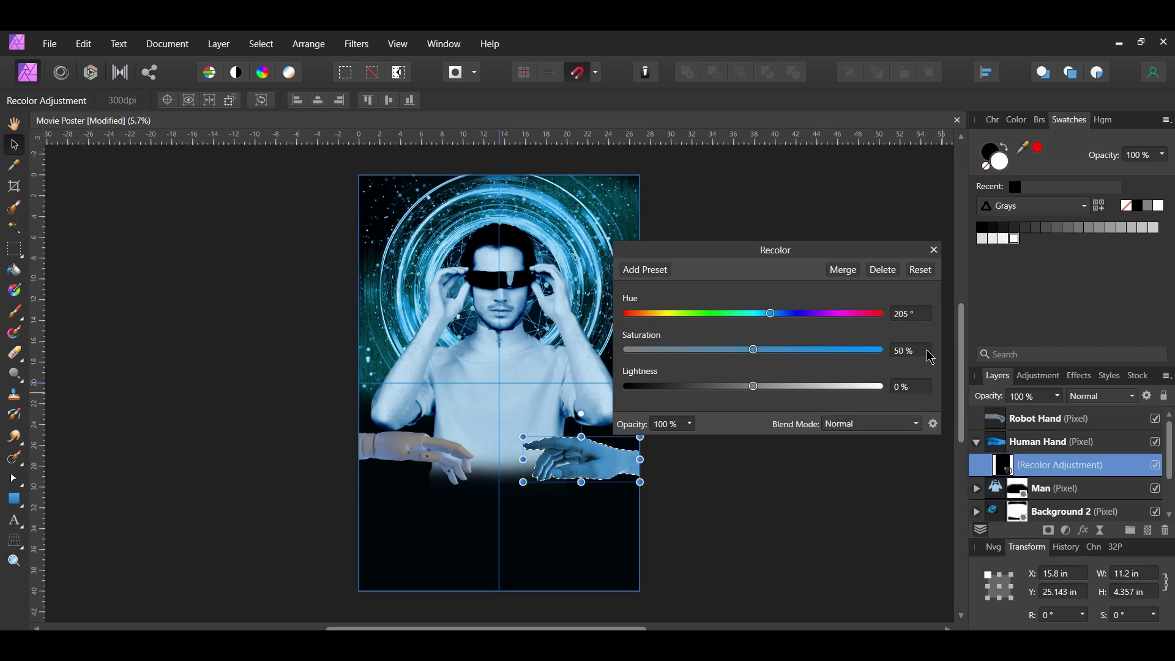
click(928, 387)
text(38)
key(Return)
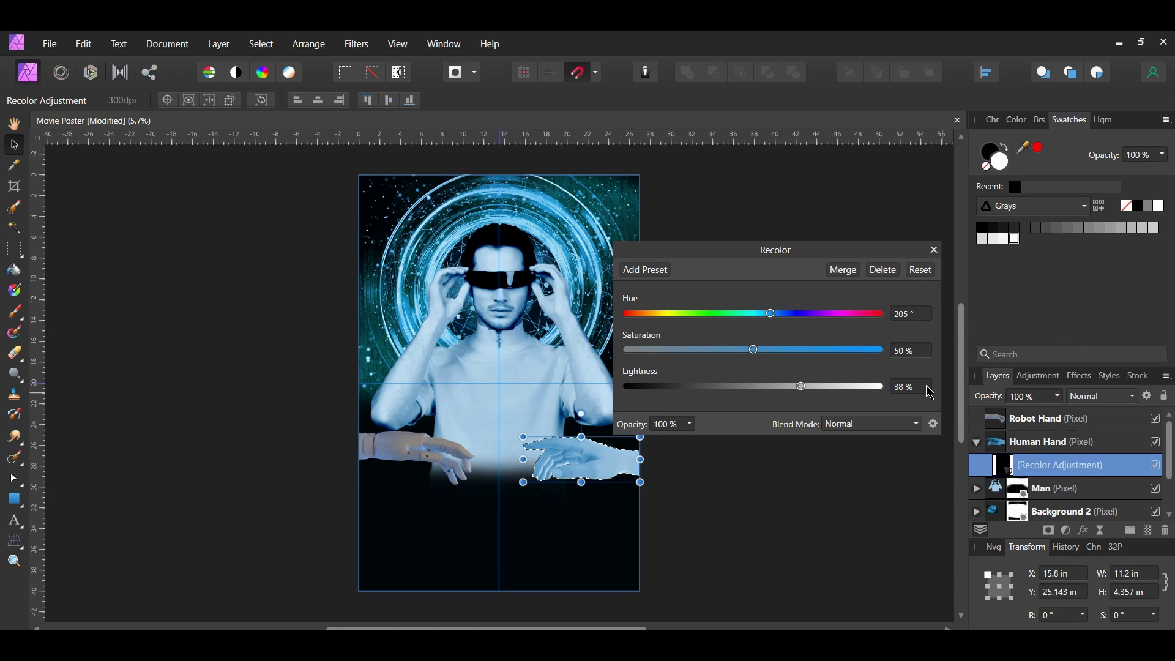
Step: Lower the hand's Recolor adjustment opacity to 80% and close its settings
click(672, 425)
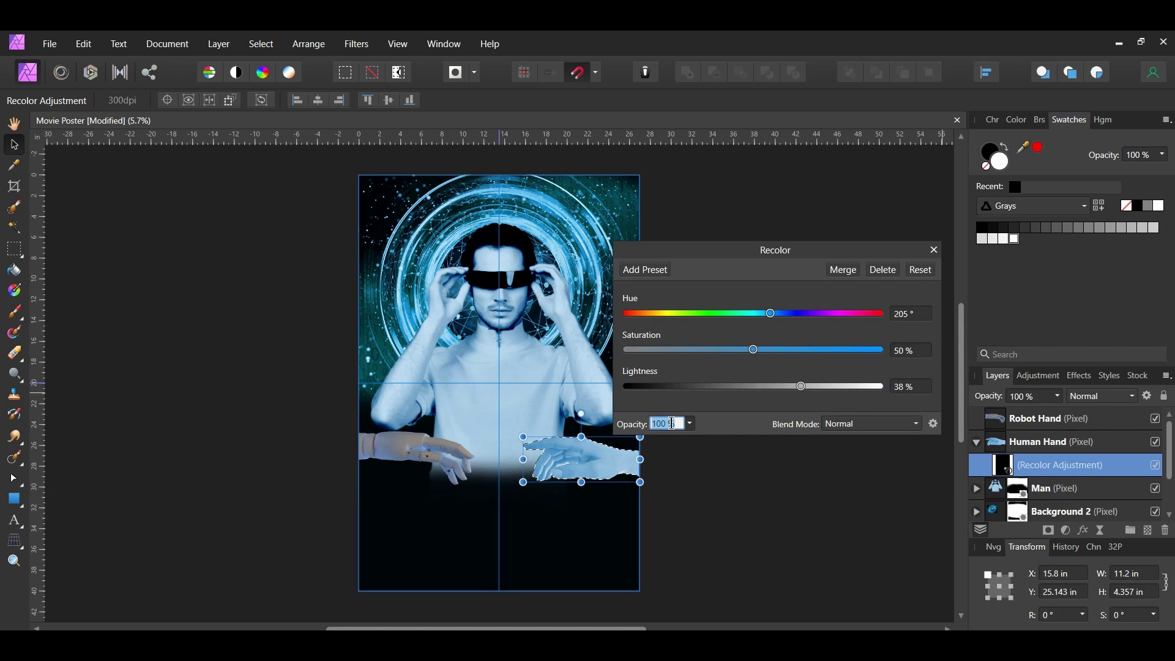
text(80)
key(Return)
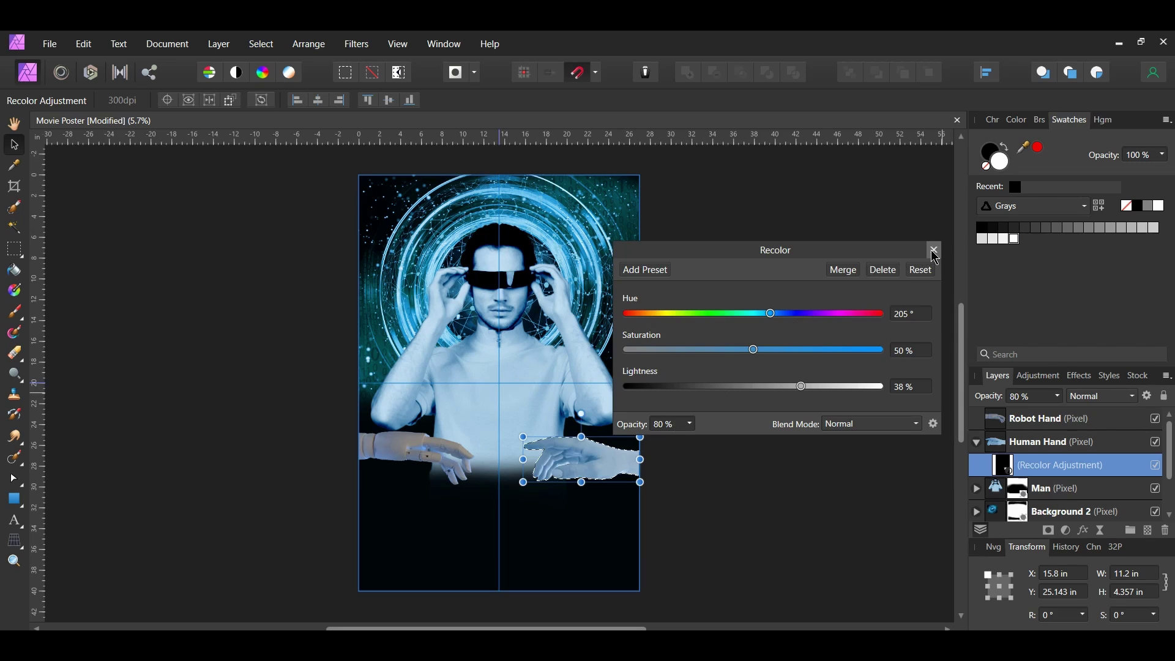
click(934, 251)
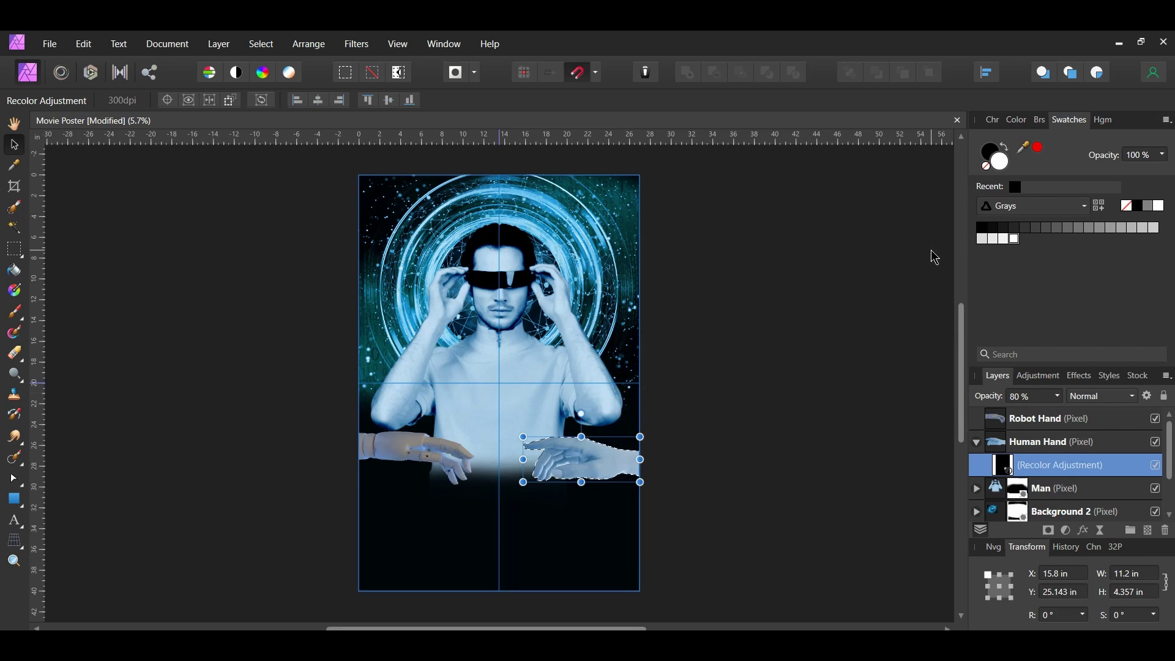
click(1066, 530)
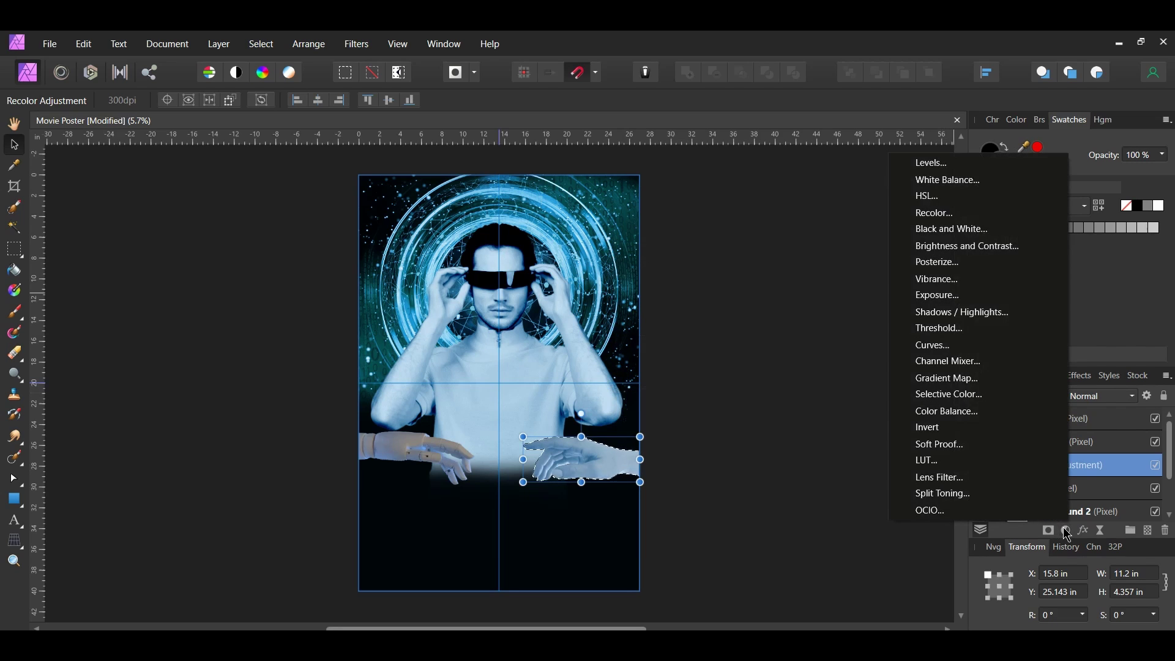
Step: Add Curves to the human hand: nudge the black point, raise a midpoint, pull the white point left, deselect
click(977, 350)
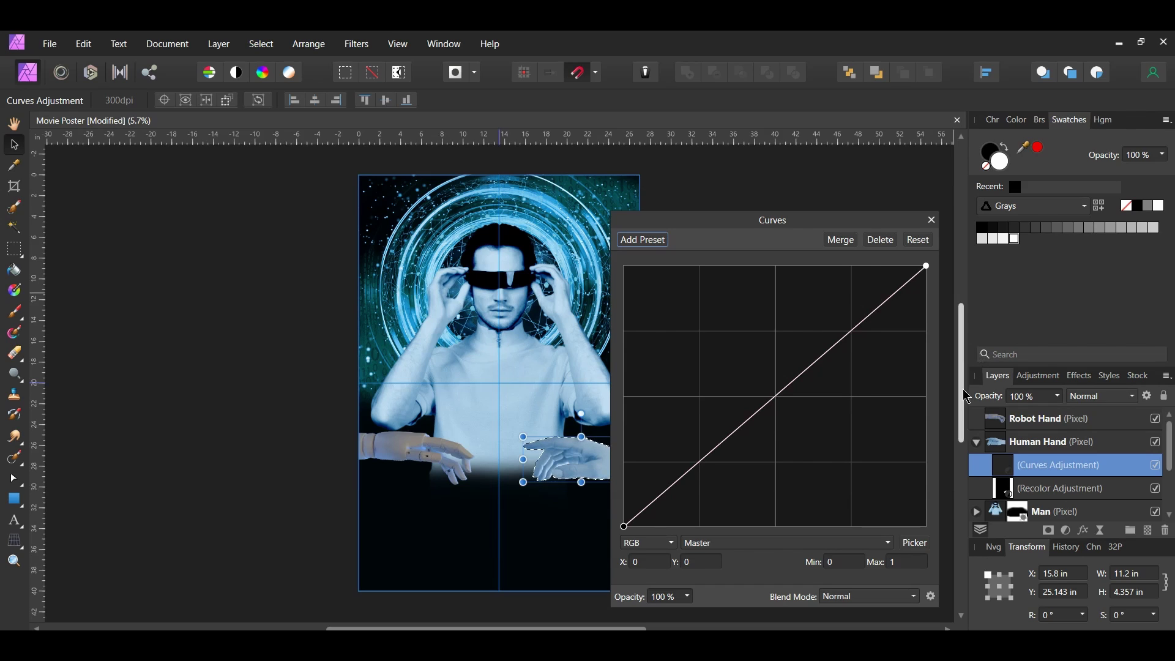
drag(681, 430, 688, 436)
click(834, 303)
drag(835, 303, 834, 282)
click(984, 170)
drag(983, 171, 969, 171)
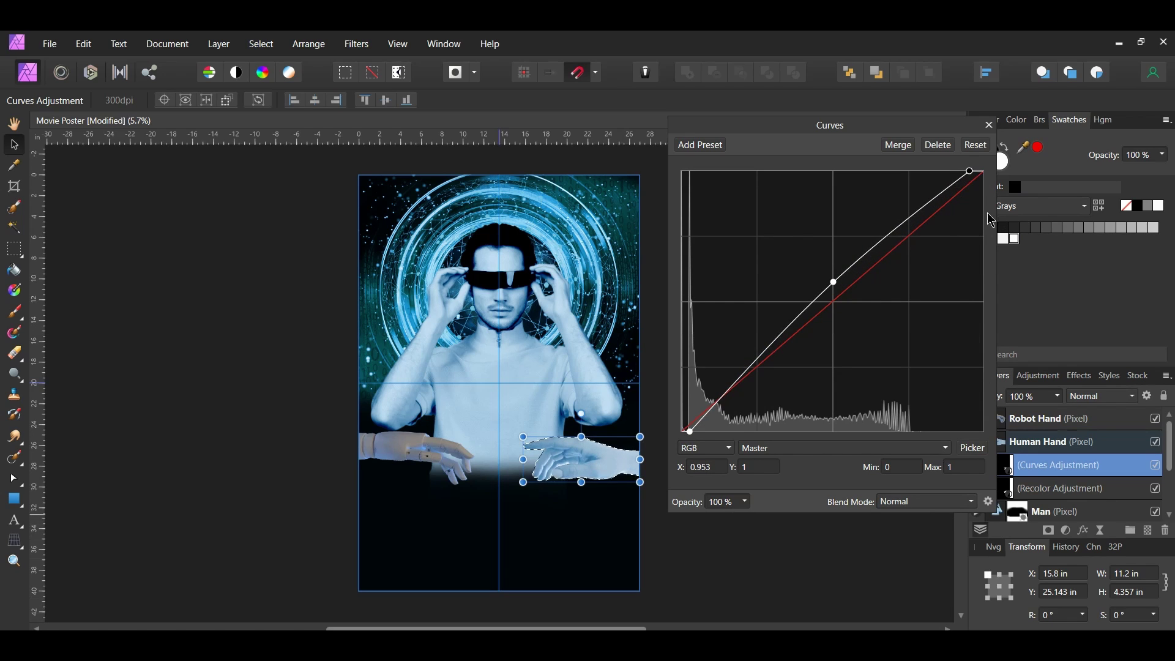
click(989, 125)
key(ctrl+d)
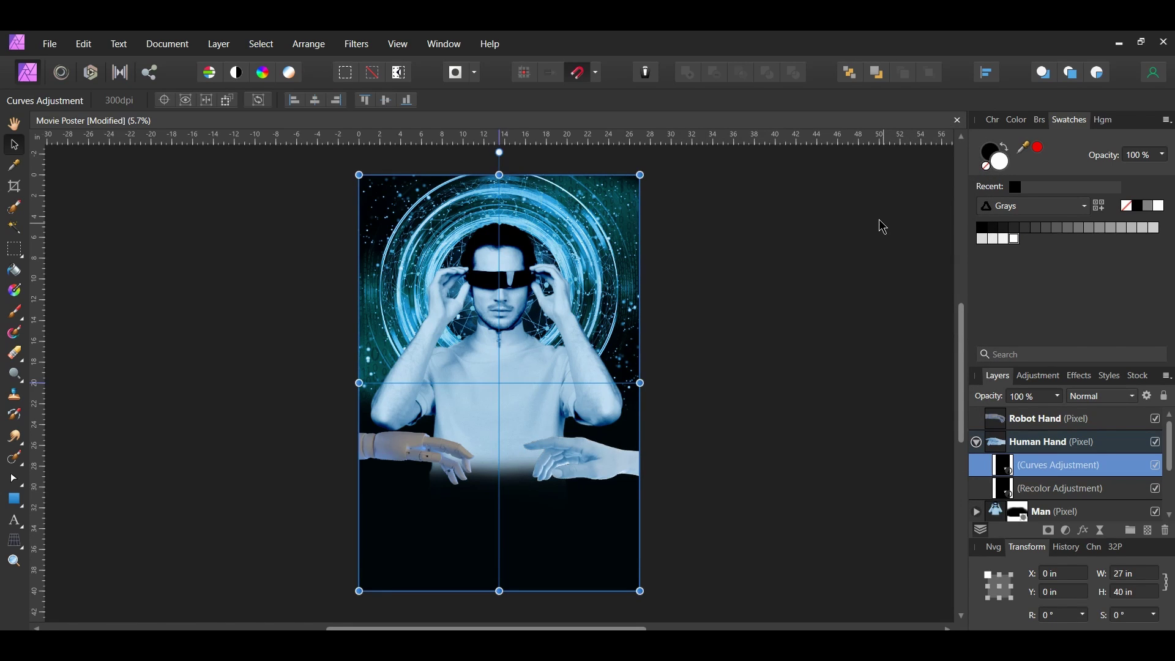
click(883, 226)
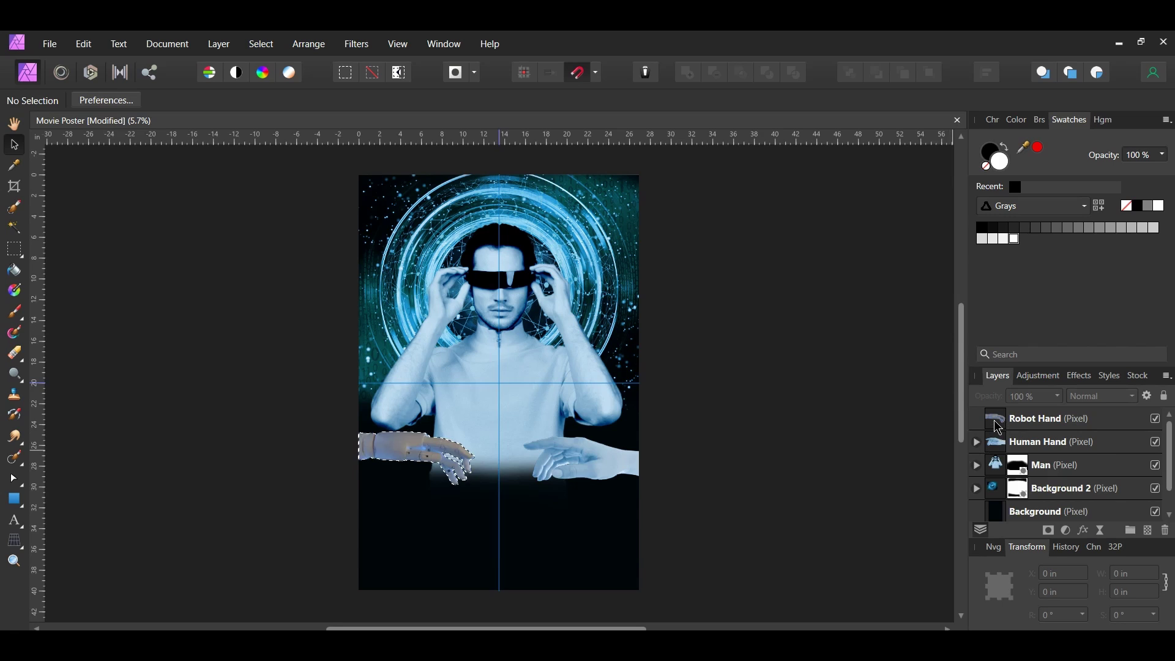
Step: Add a Recolor adjustment and nest it inside the Robot Hand layer
click(1066, 530)
click(918, 210)
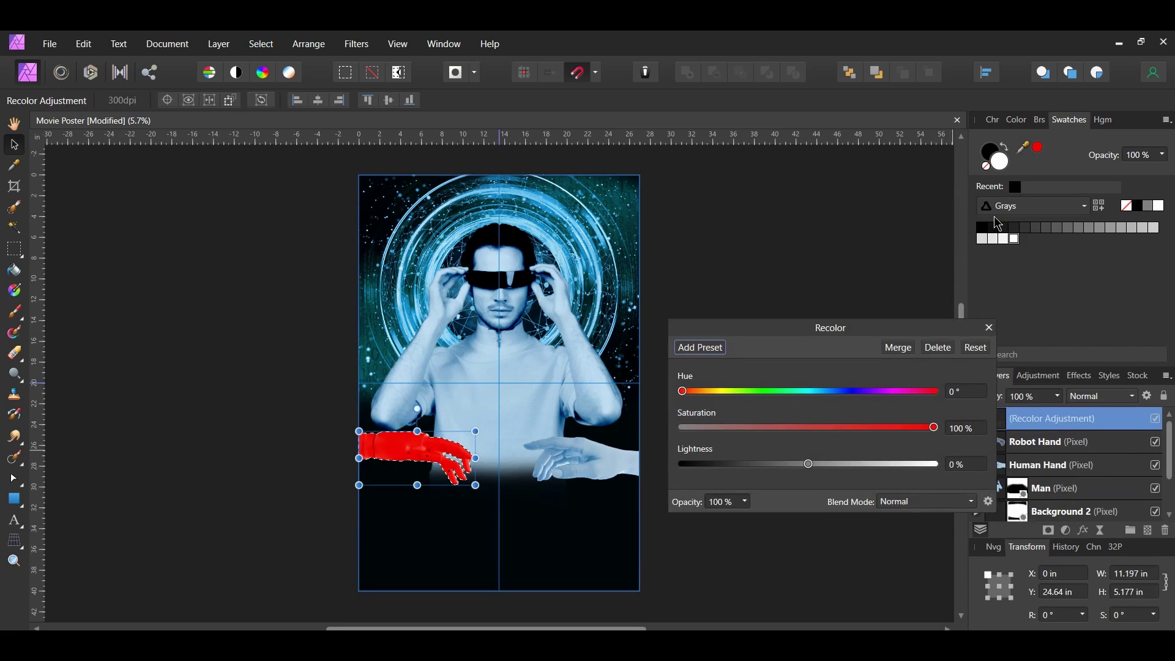
drag(845, 327, 798, 277)
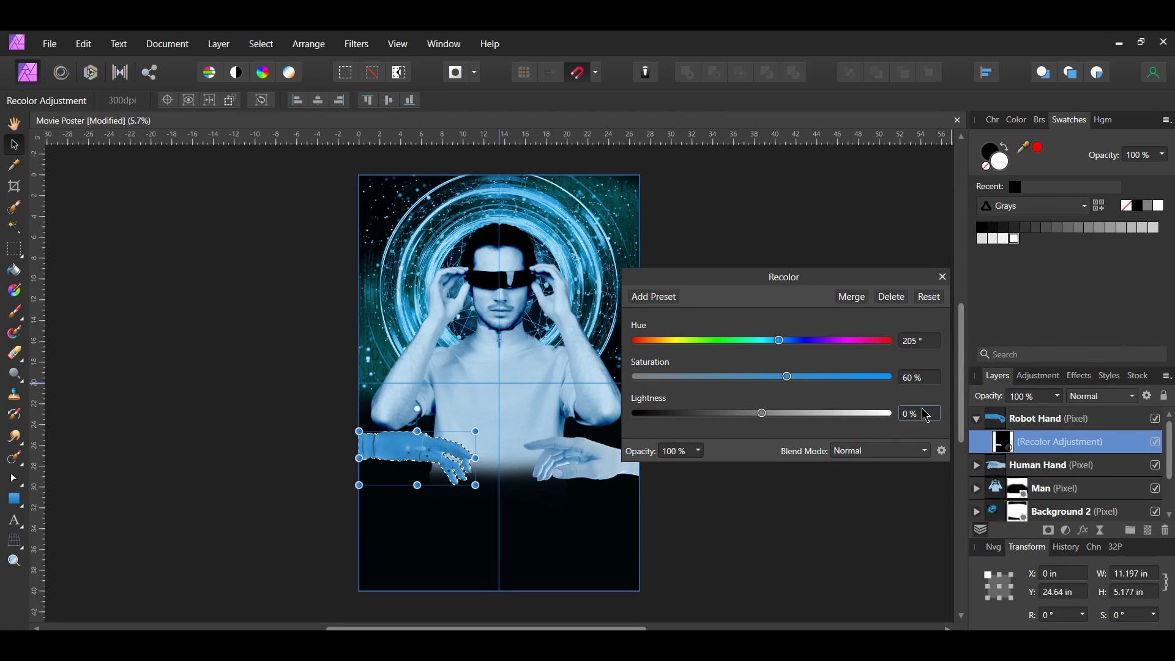
Step: Set the robot hand's Recolor lightness to 40% and its opacity to 80%
click(924, 414)
text(40)
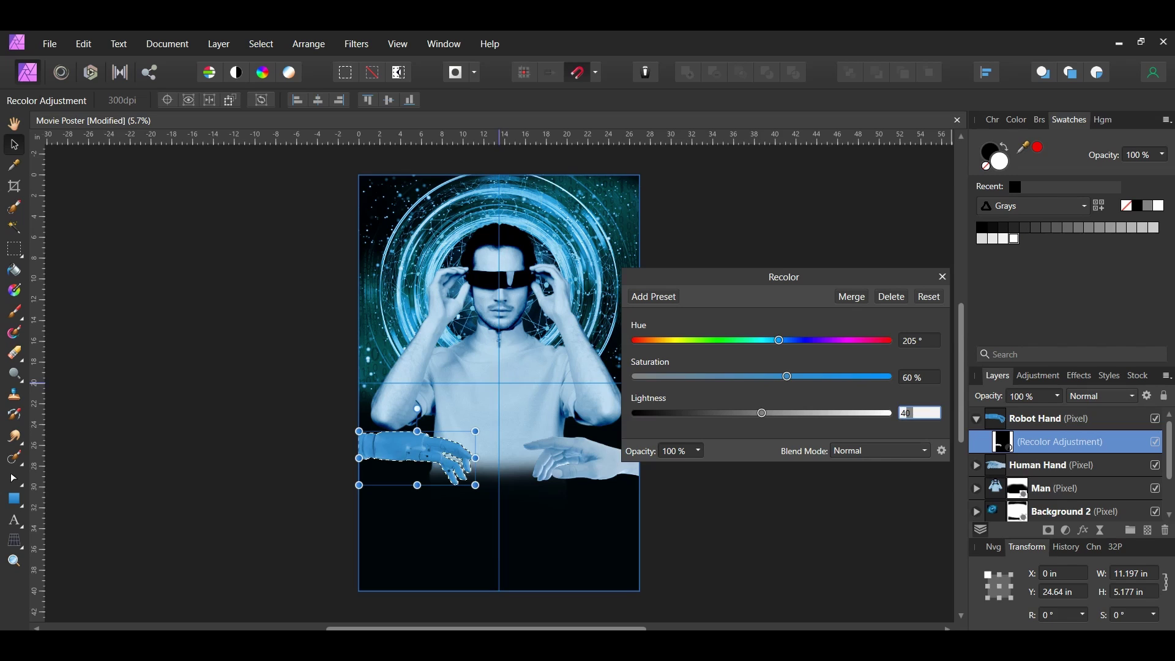
key(Return)
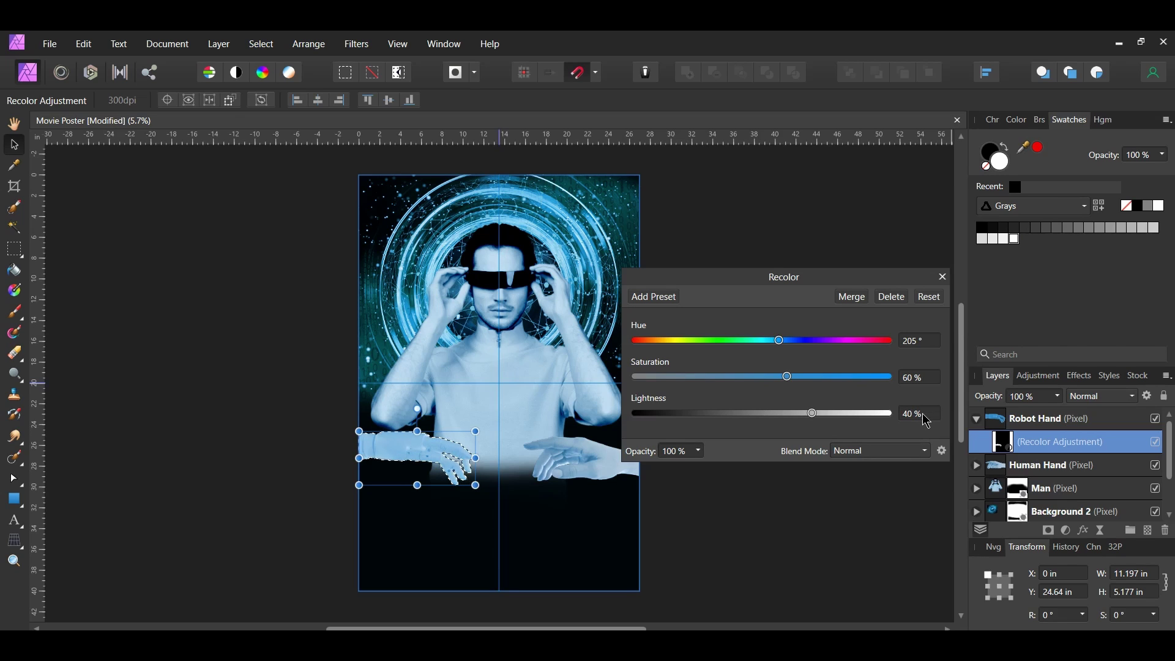
click(677, 452)
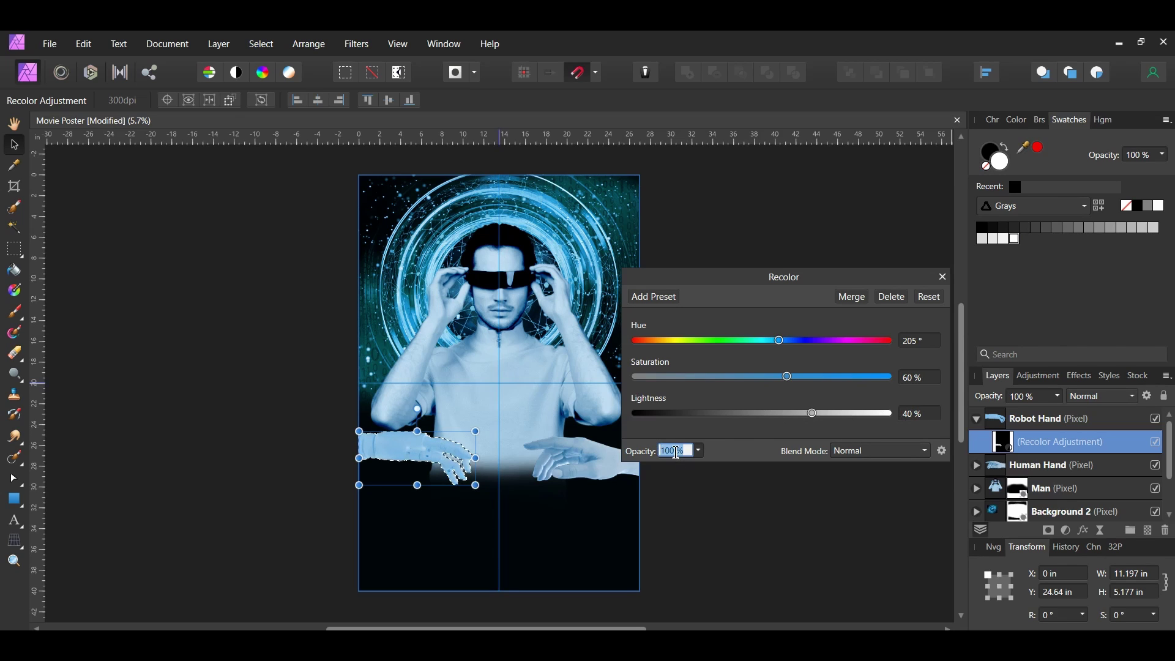
text(80)
key(Return)
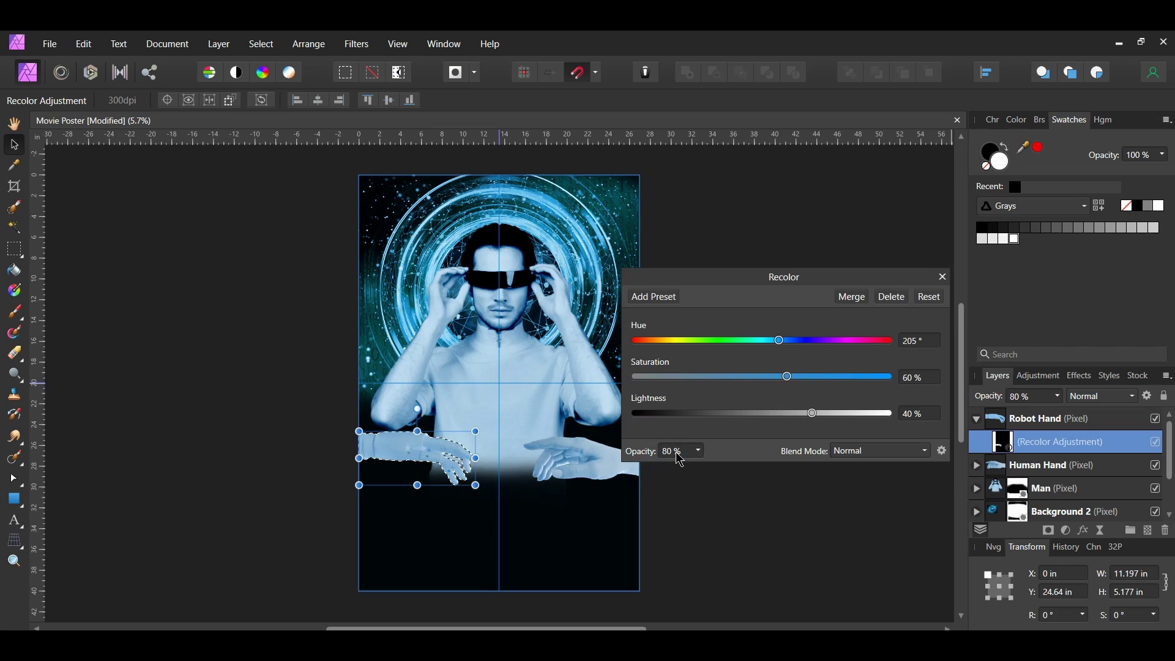
click(942, 278)
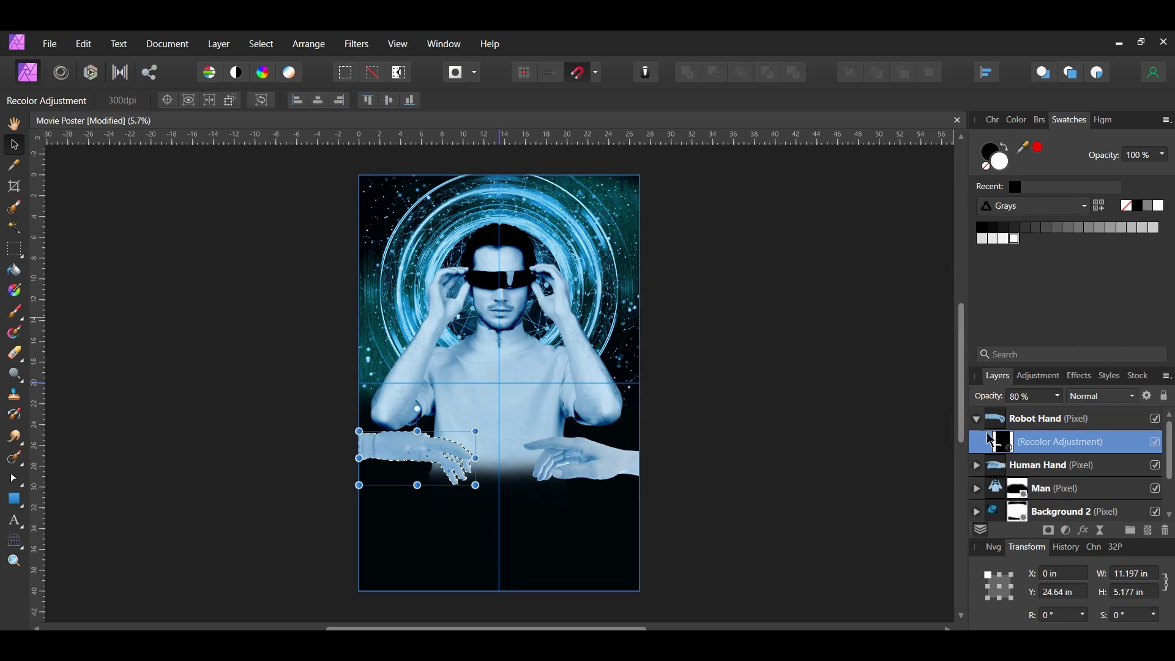
click(1066, 532)
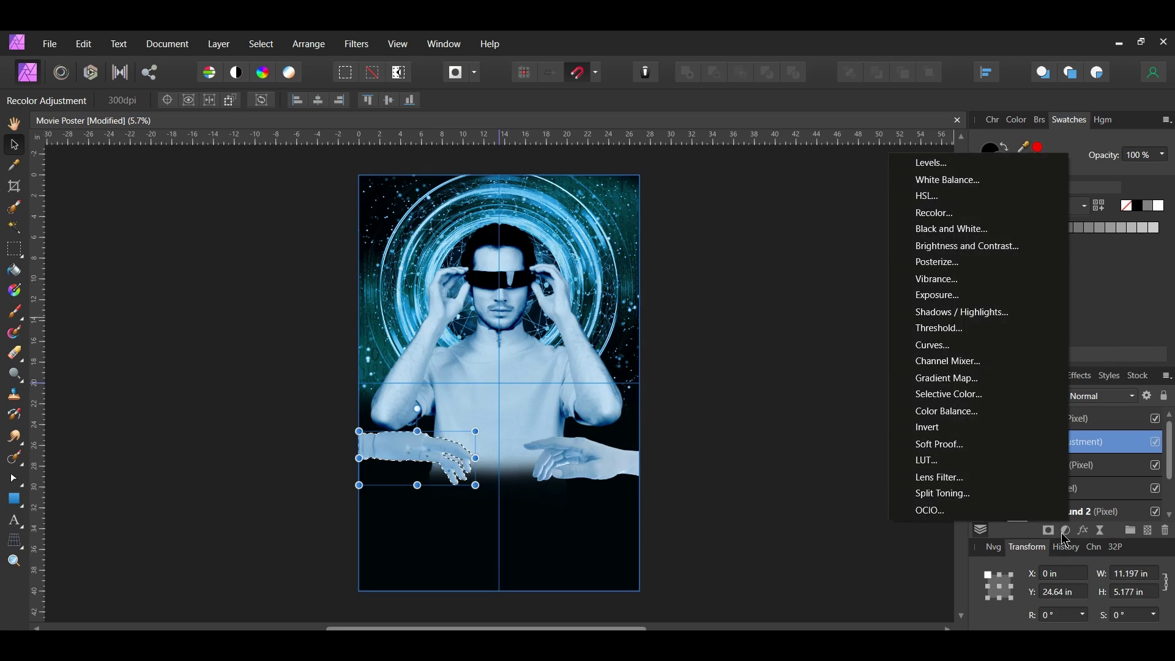
Step: Add Curves to the robot hand: nudge the black point, raise a midpoint, pull the white point left, deselect
click(1024, 348)
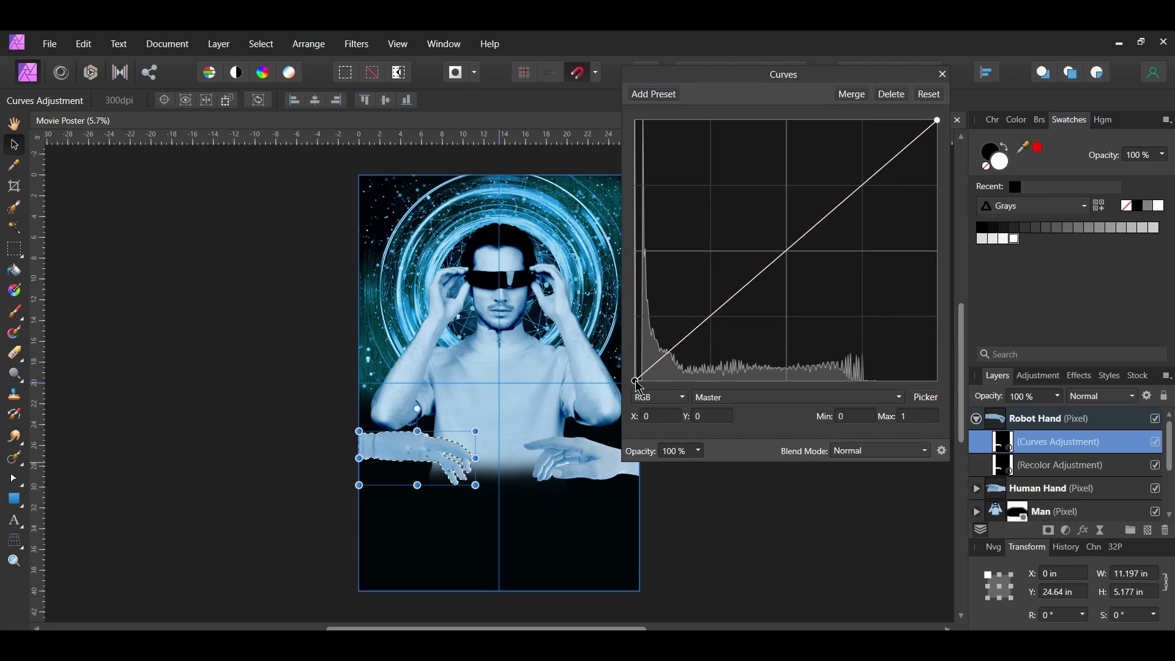
drag(638, 385, 640, 388)
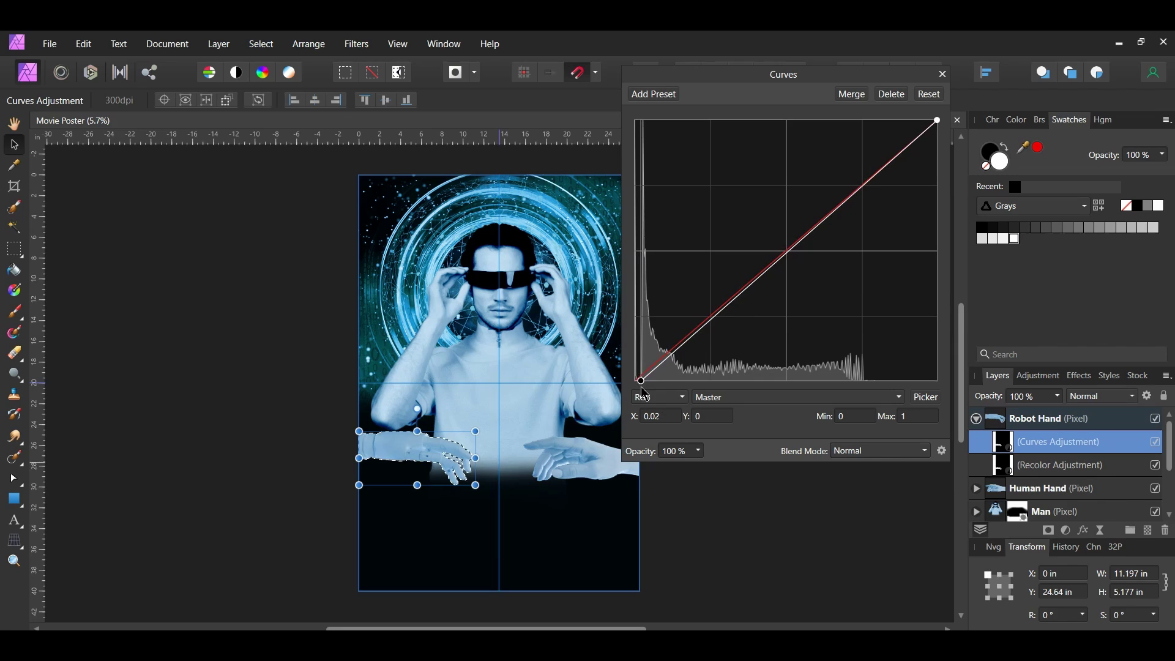
drag(788, 253, 794, 235)
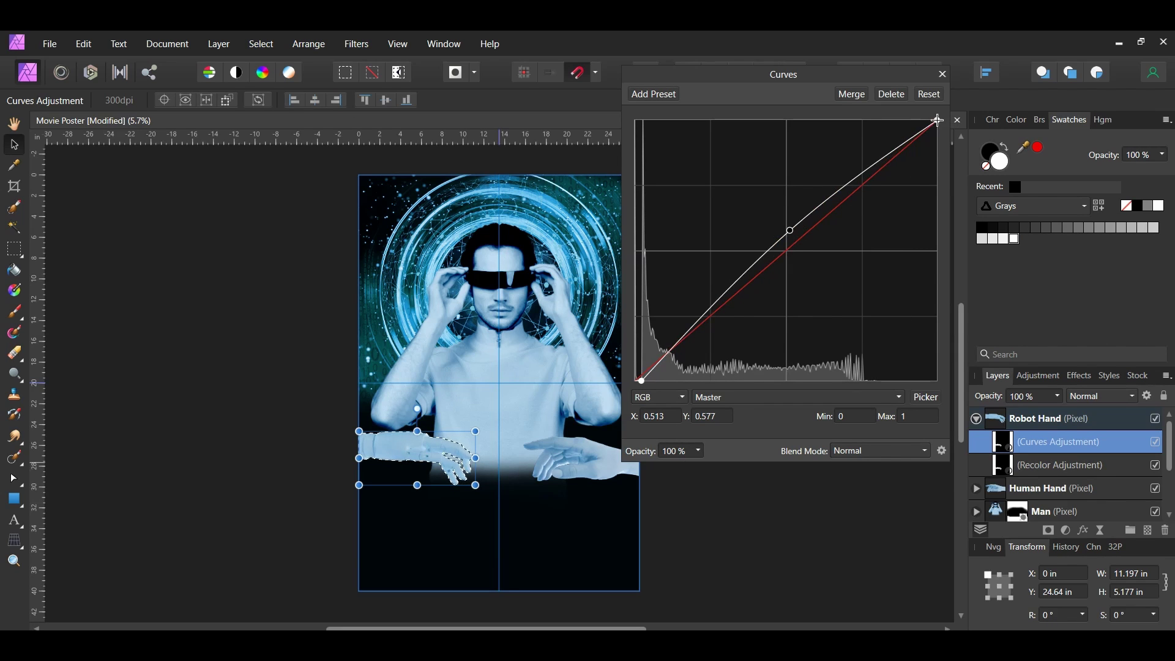
drag(937, 120, 923, 121)
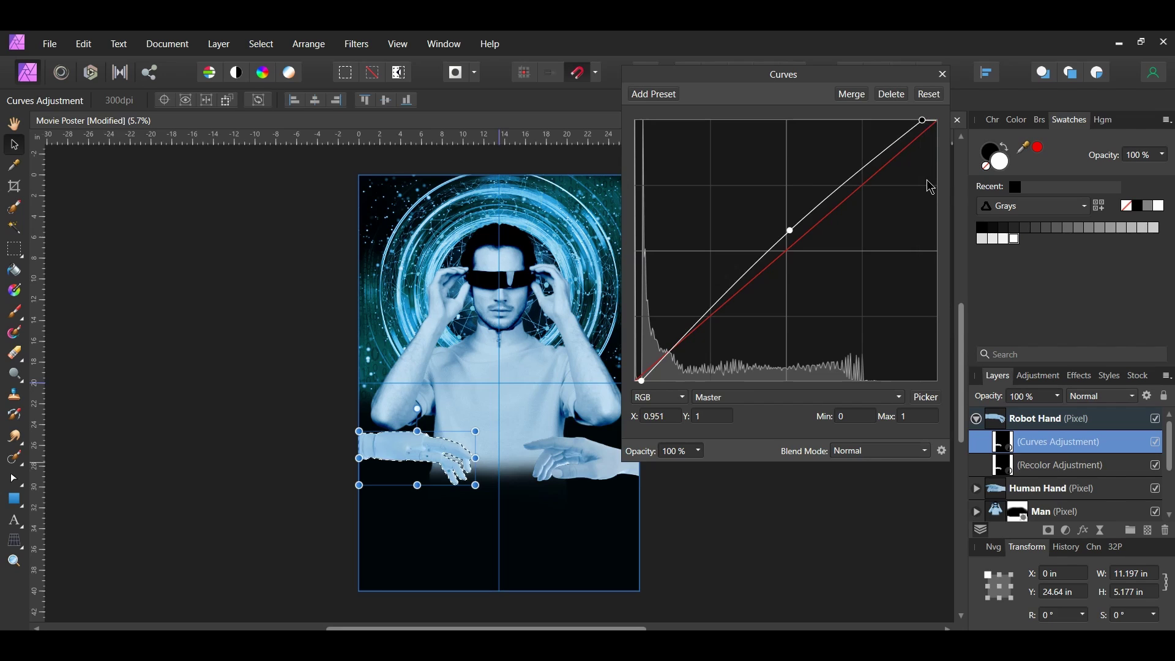
click(942, 74)
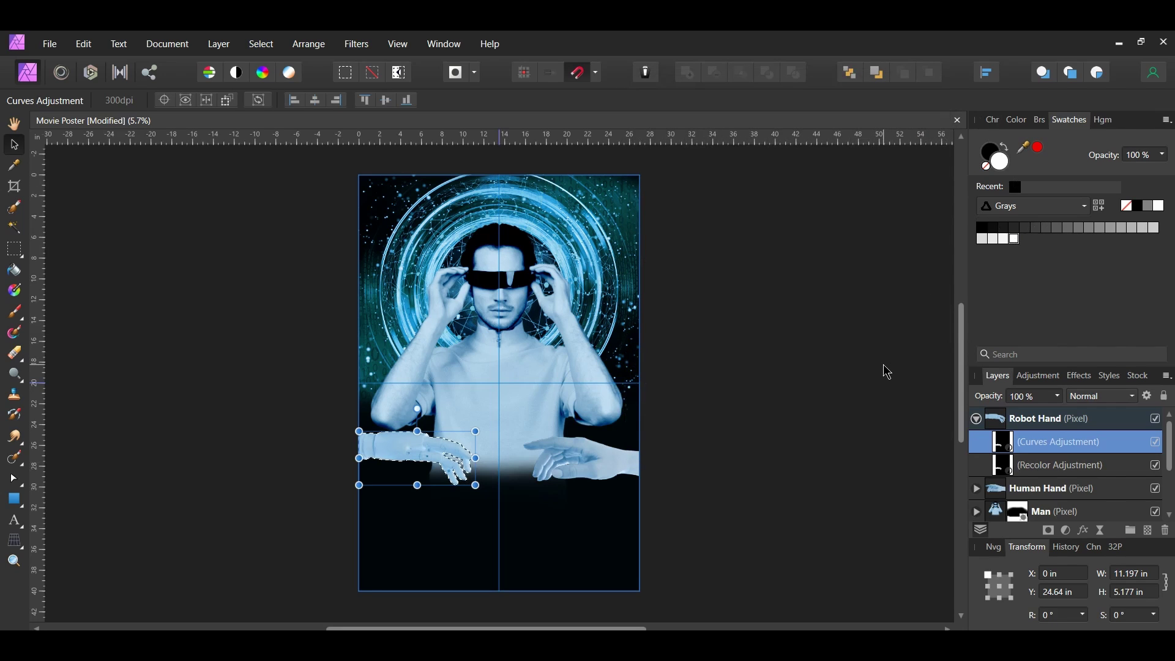
key(ctrl+d)
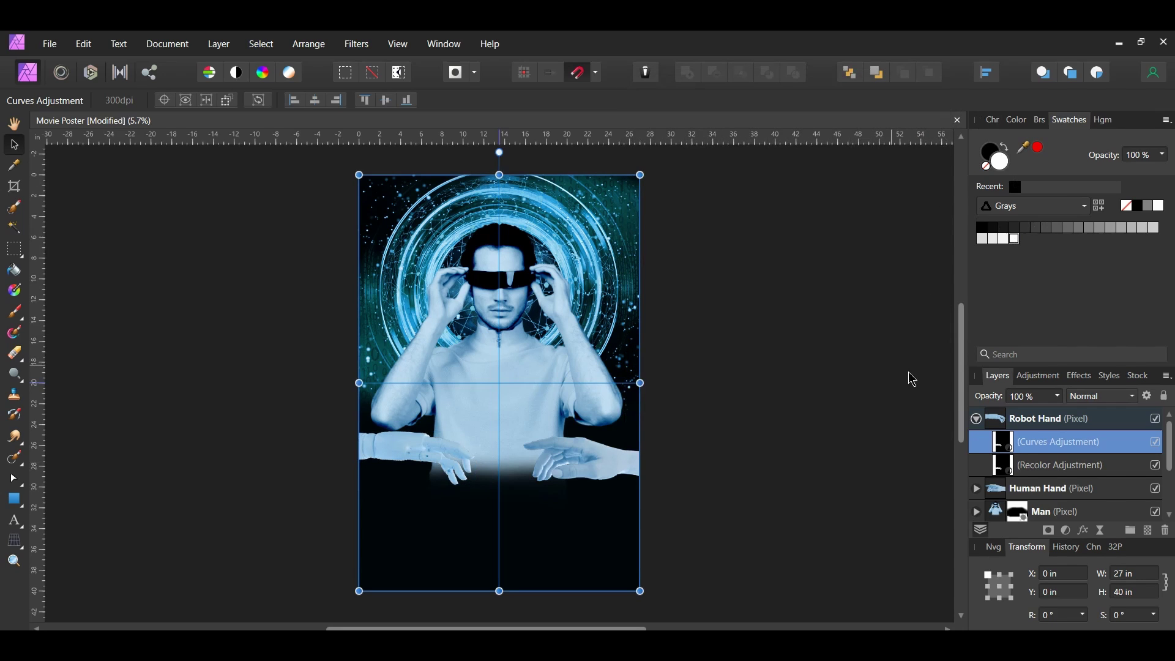
Step: Draw a small no-fill circle at the robot hand's fingertips with the Ellipse Tool and open its stroke colour
click(978, 419)
click(14, 499)
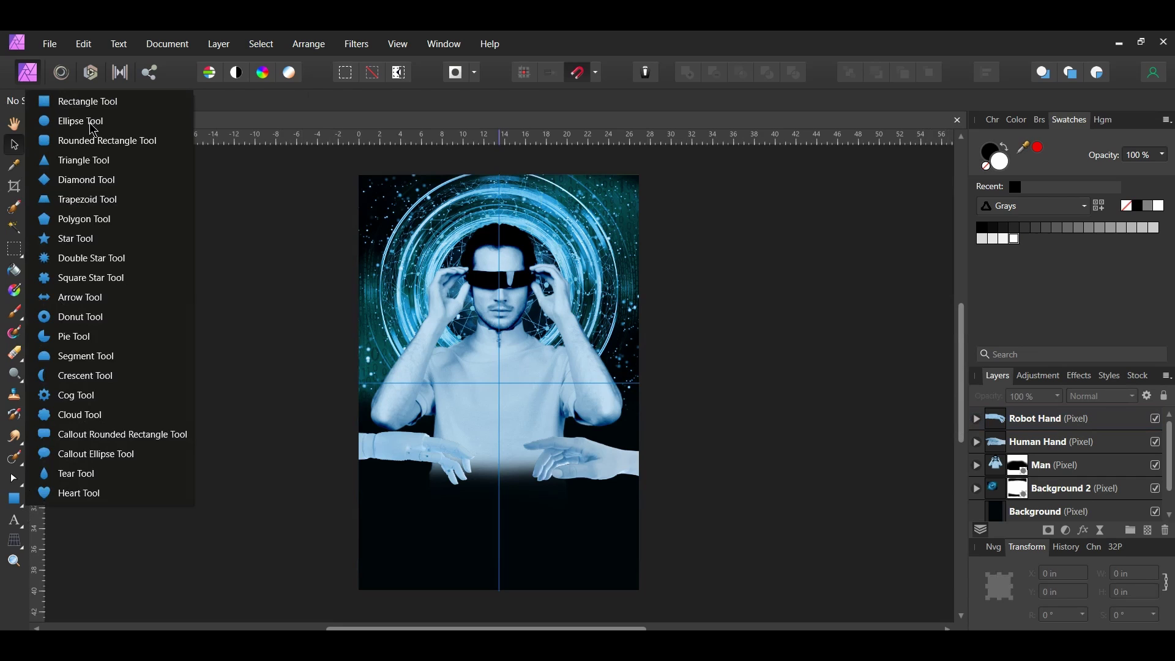
click(73, 121)
drag(468, 443, 482, 459)
scroll(526, 467, up, 2)
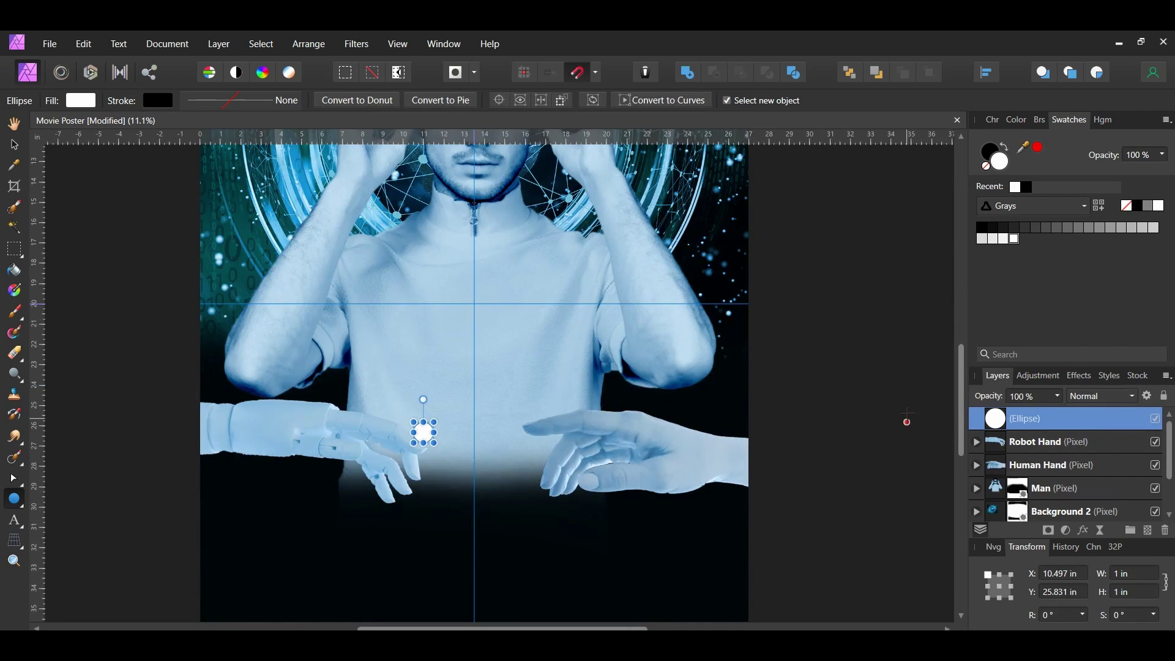
click(987, 166)
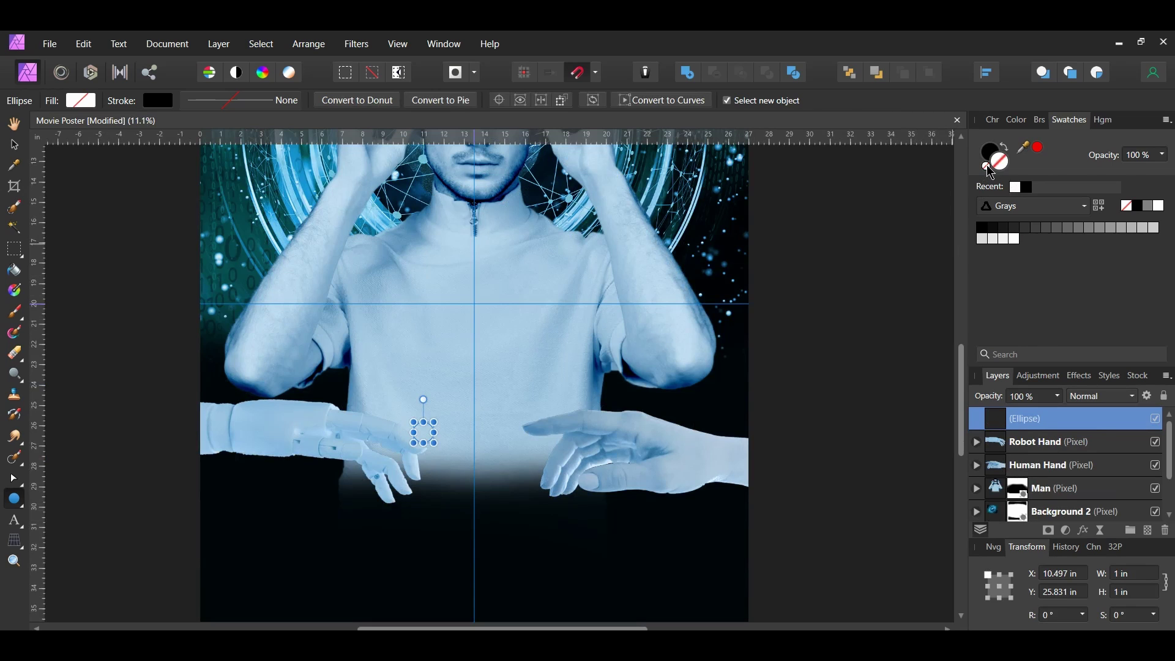
double_click(992, 157)
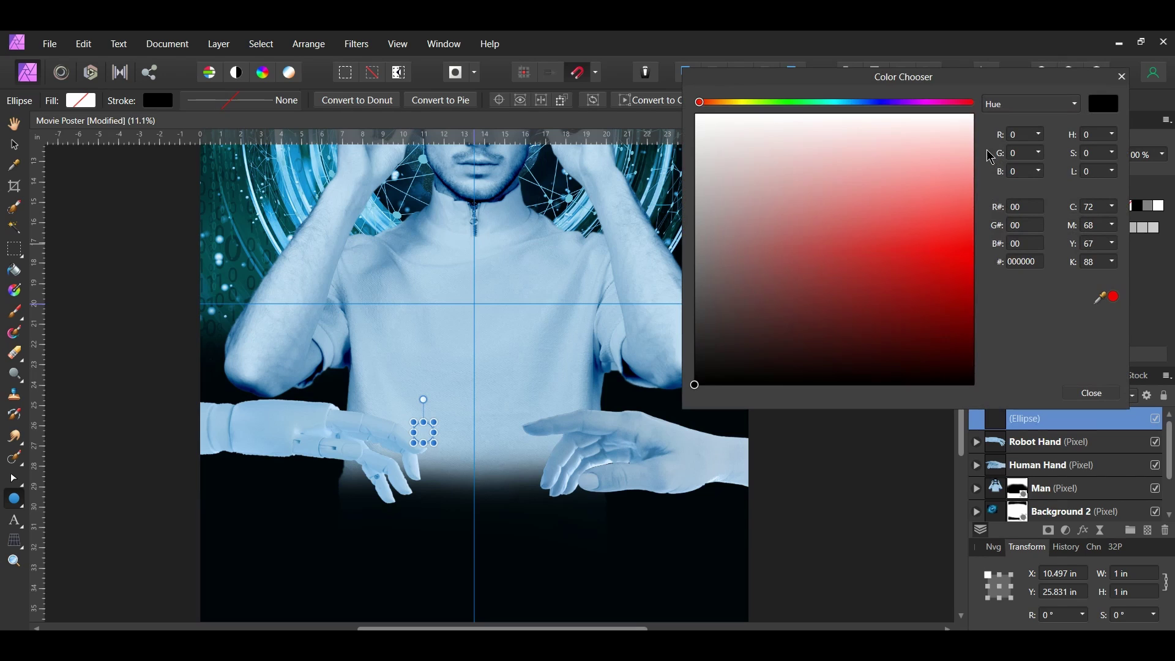
Step: Set the circle's outline colour to yellow-green #C2DA61
click(1021, 263)
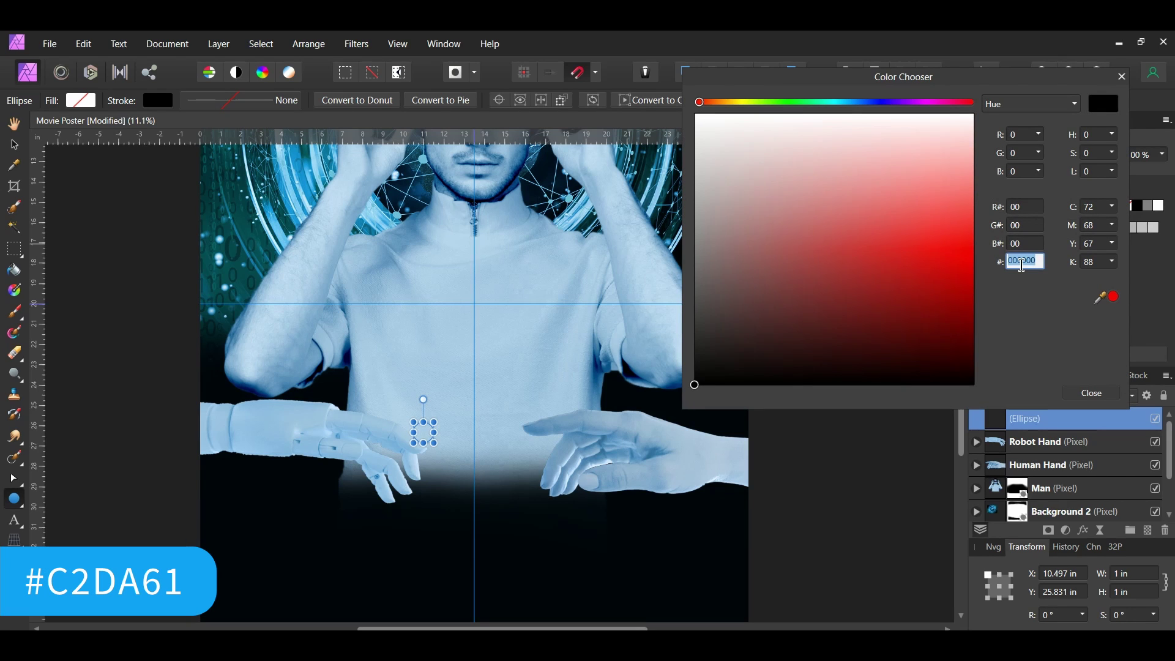
text(C2DA61)
key(Return)
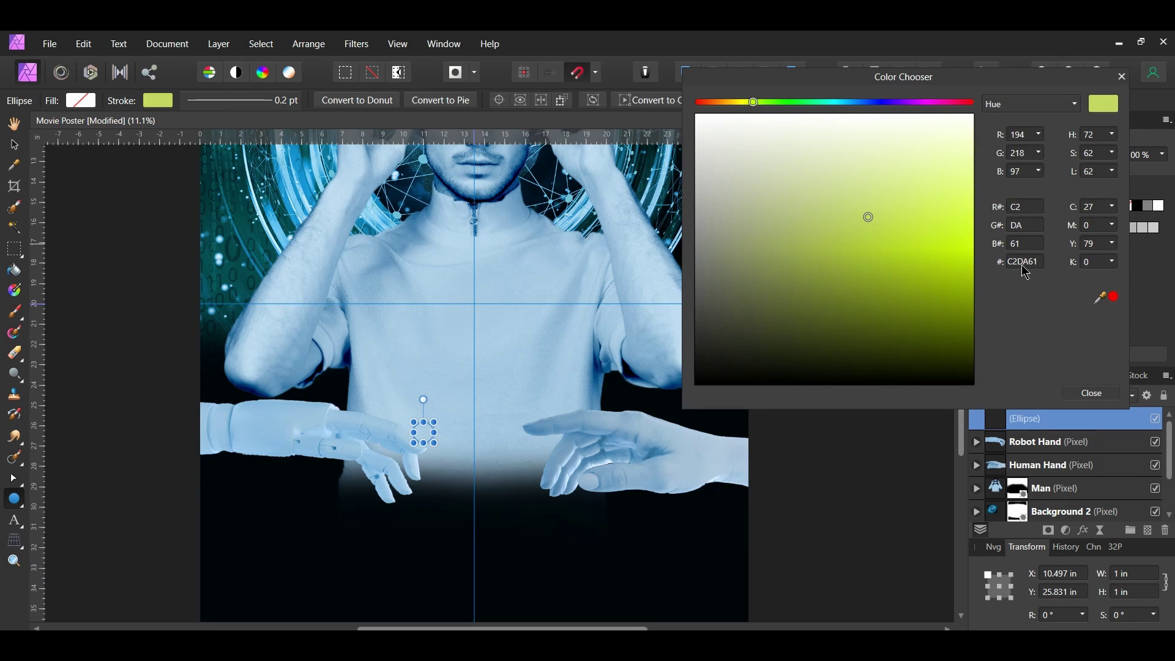
click(1092, 394)
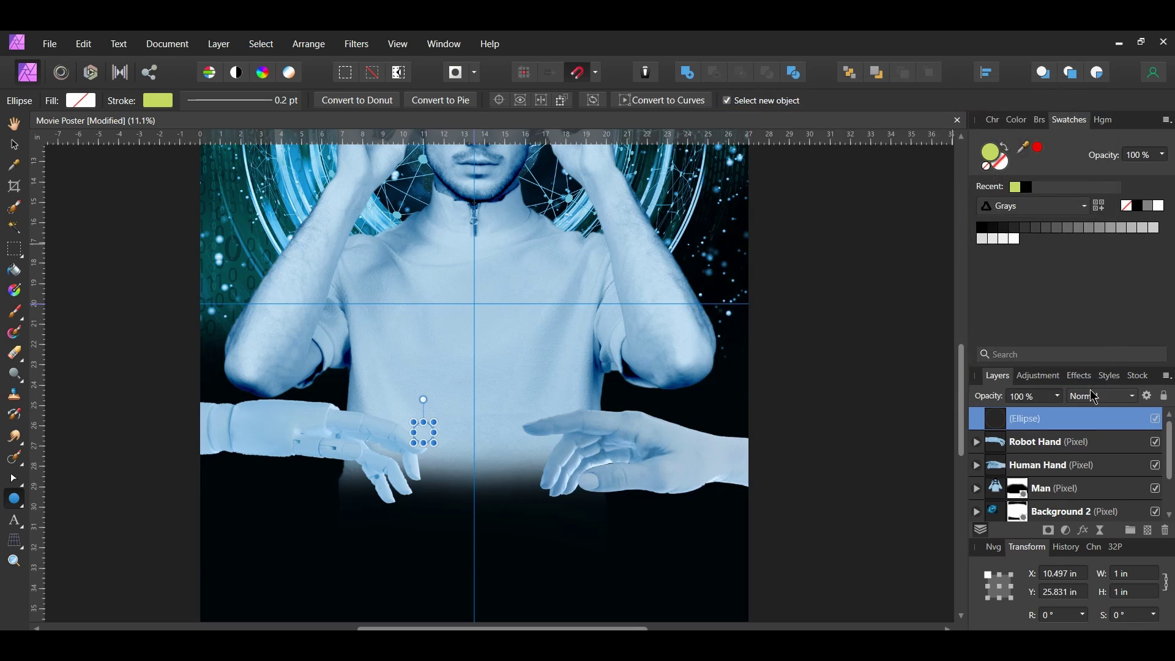
Step: Set the circle's outline width to 3.5 pt
click(287, 103)
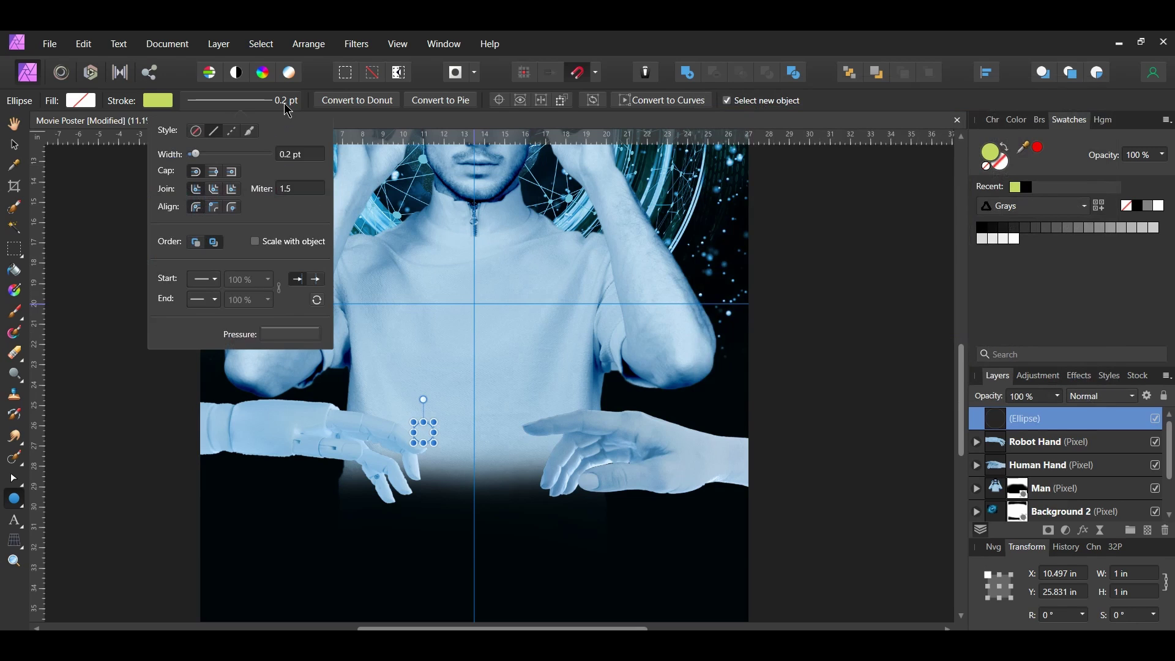
click(309, 158)
text(3.5)
key(Return)
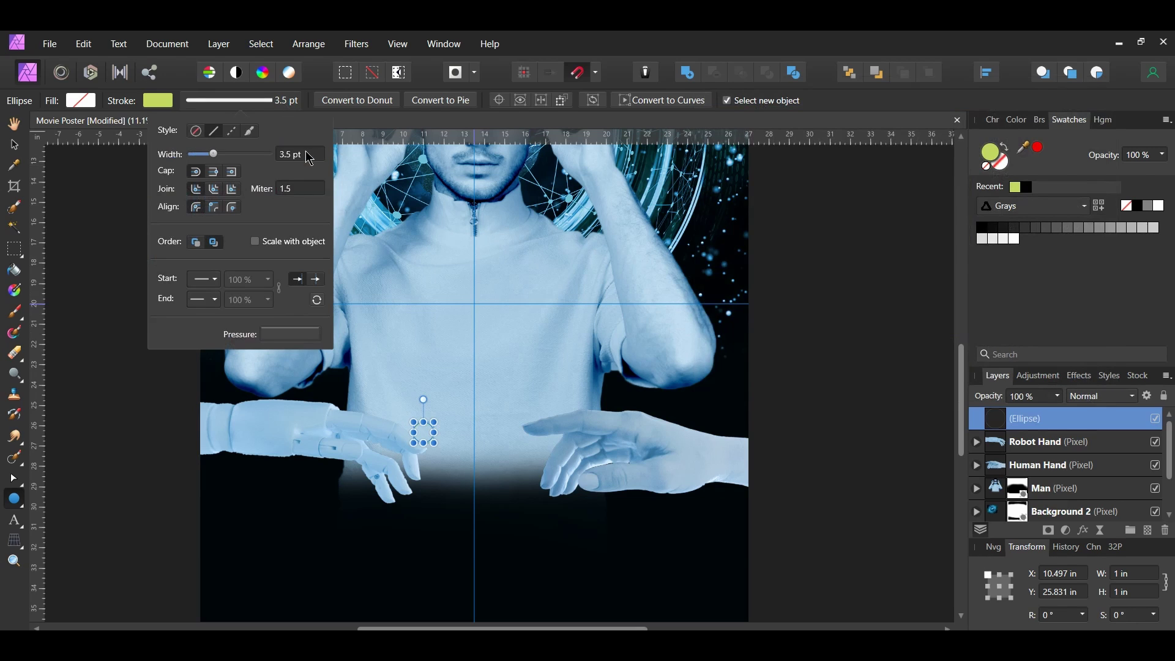
click(895, 419)
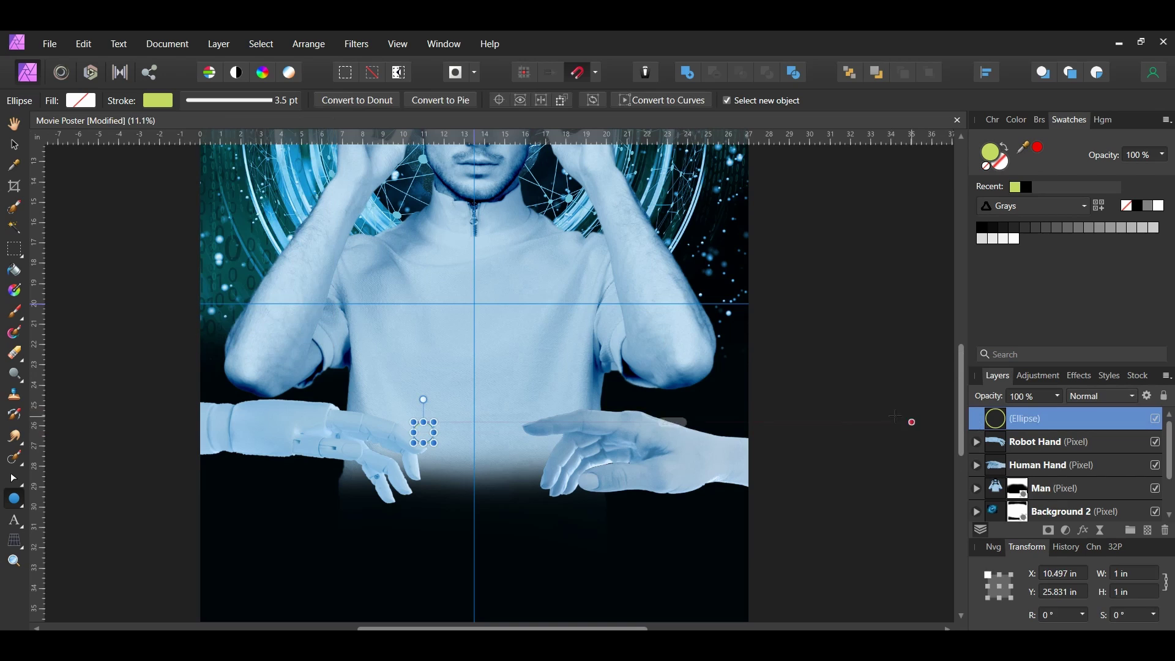
Step: Duplicate the ring into a chain of six overlapping rings between the hands
drag(431, 424, 440, 439)
key(ctrl+j)
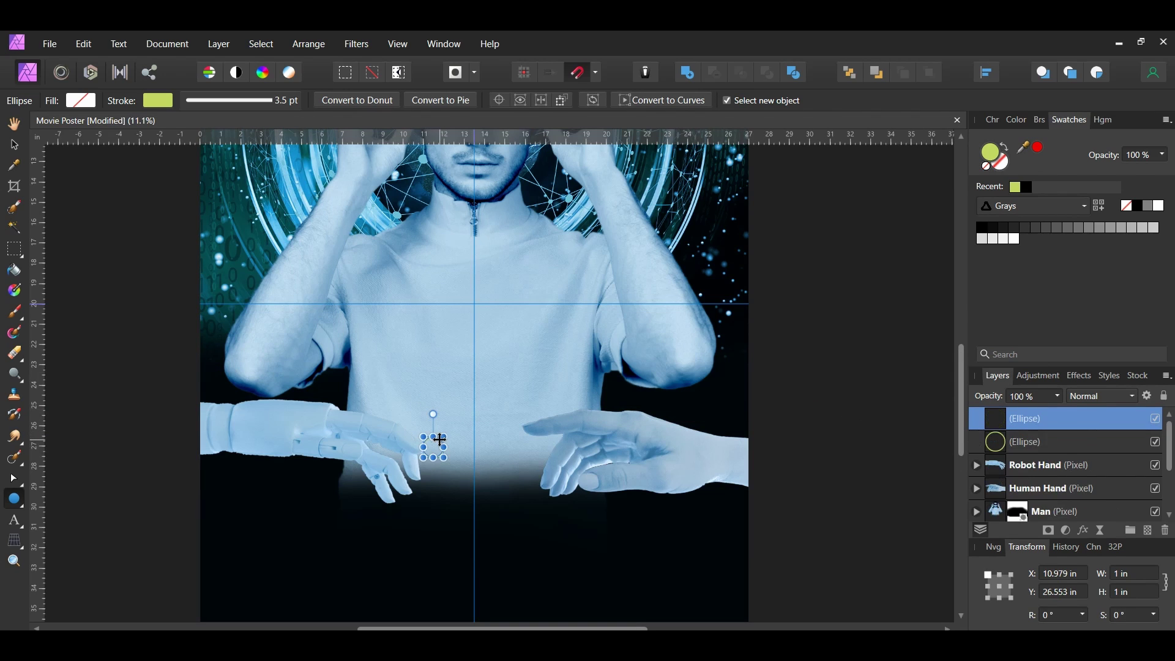
scroll(446, 441, up, 2)
drag(440, 459, 459, 459)
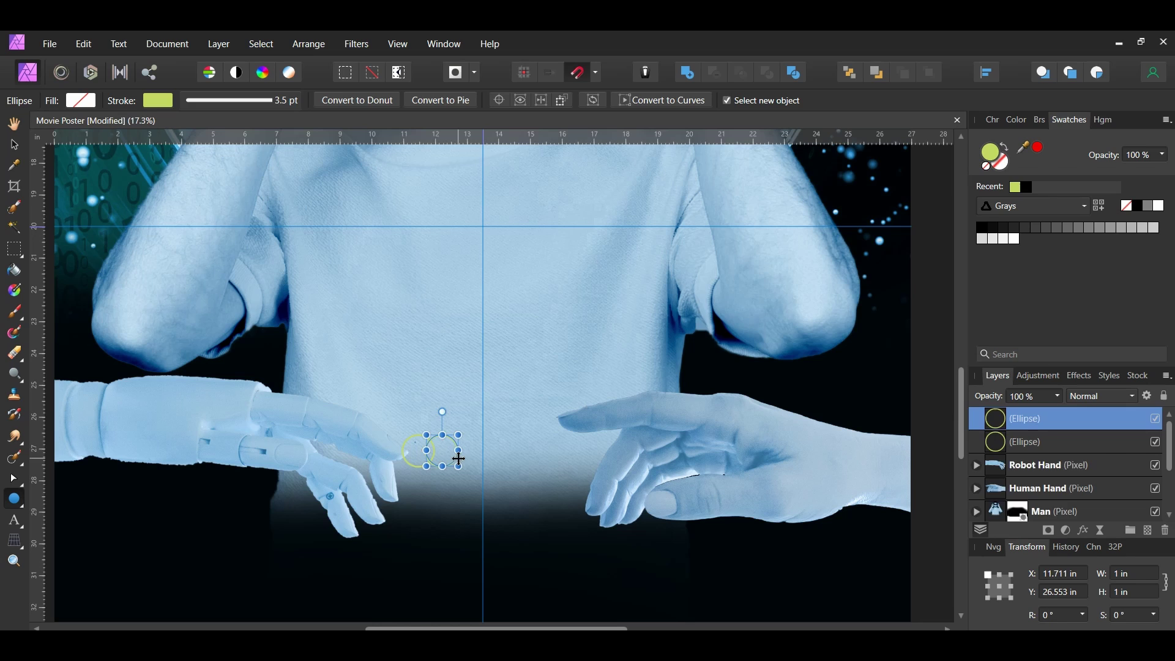
key(ctrl+j)
key(ctrl+j)
key(ctrl+j)
key(ctrl+j)
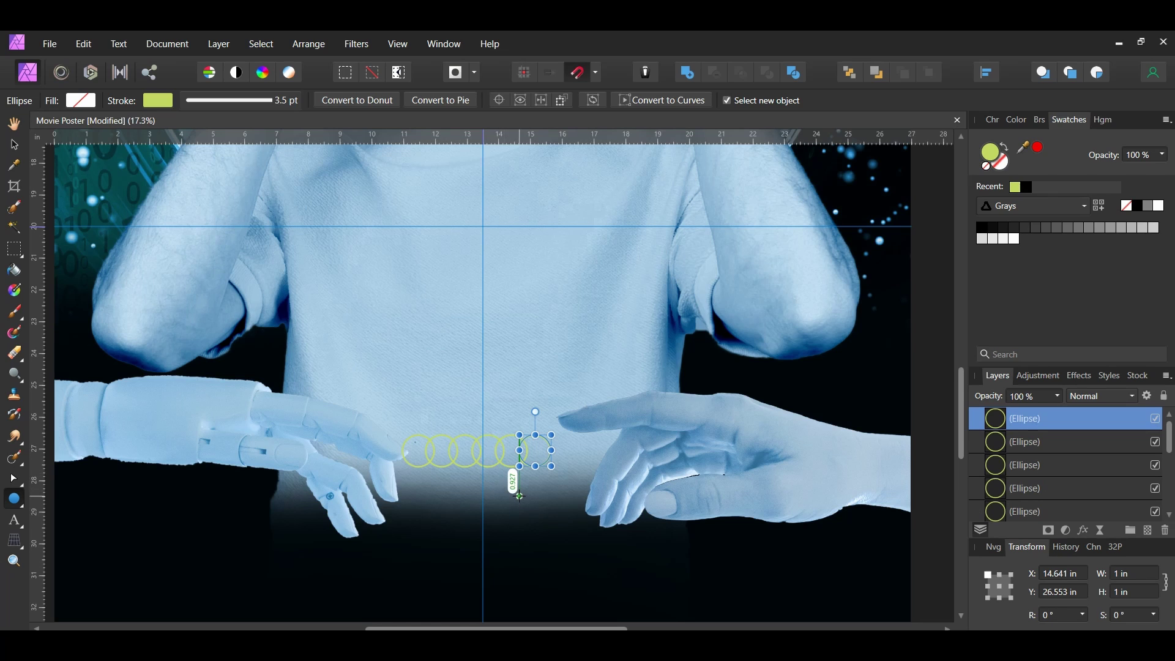
Step: Group the six rings, tilt the chain about 9.4°, and place it between the fingertips
scroll(1041, 466, down, 2)
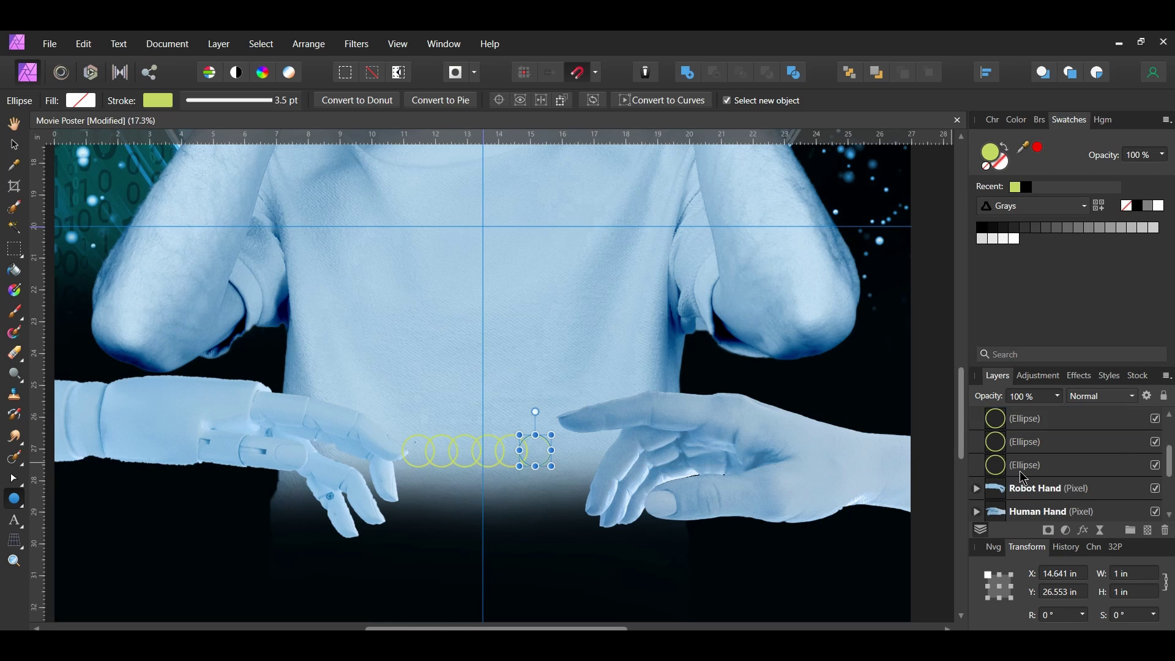
shift+click(1008, 465)
scroll(1008, 465, up, 2)
key(ctrl+g)
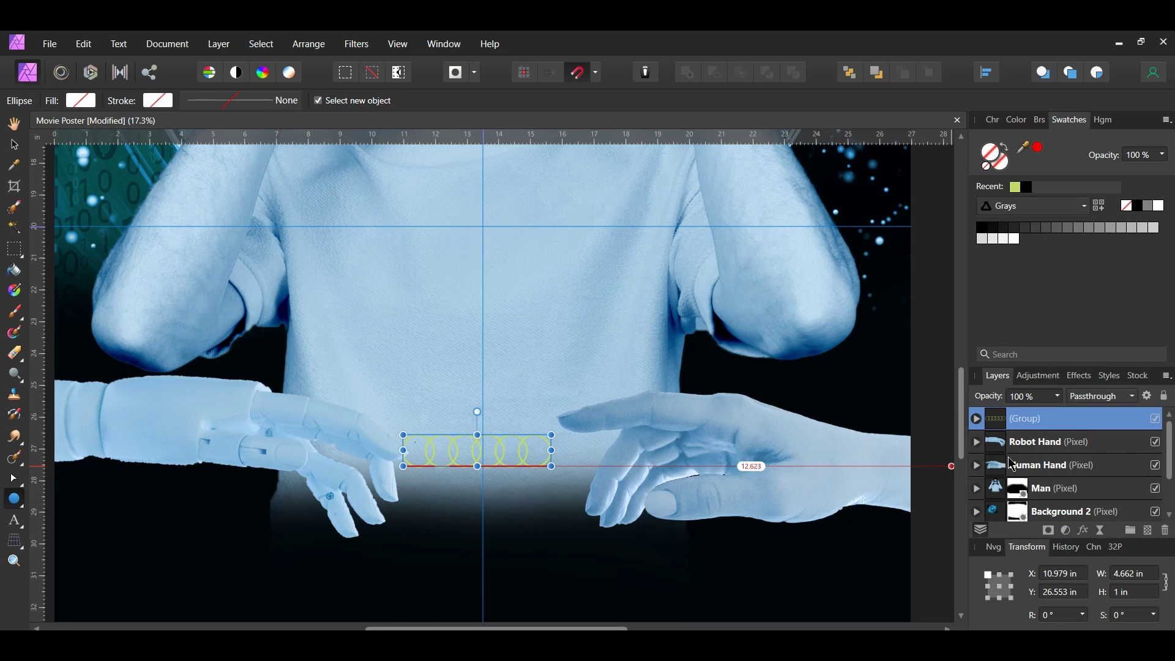
drag(478, 412, 469, 409)
drag(480, 451, 486, 439)
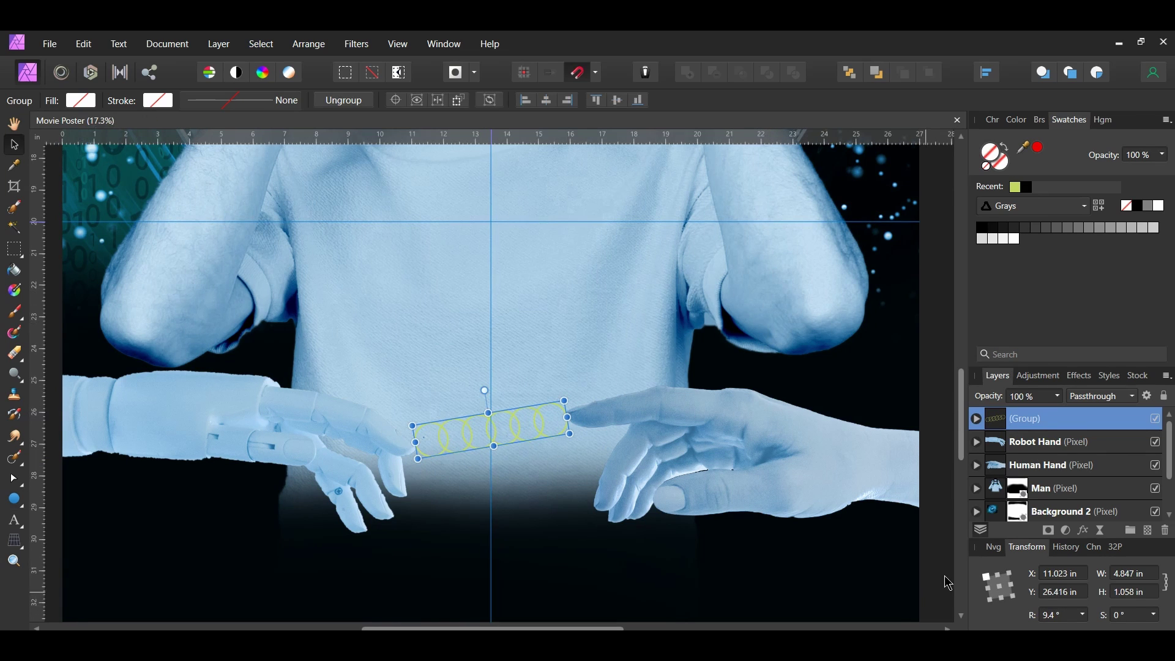
click(1083, 531)
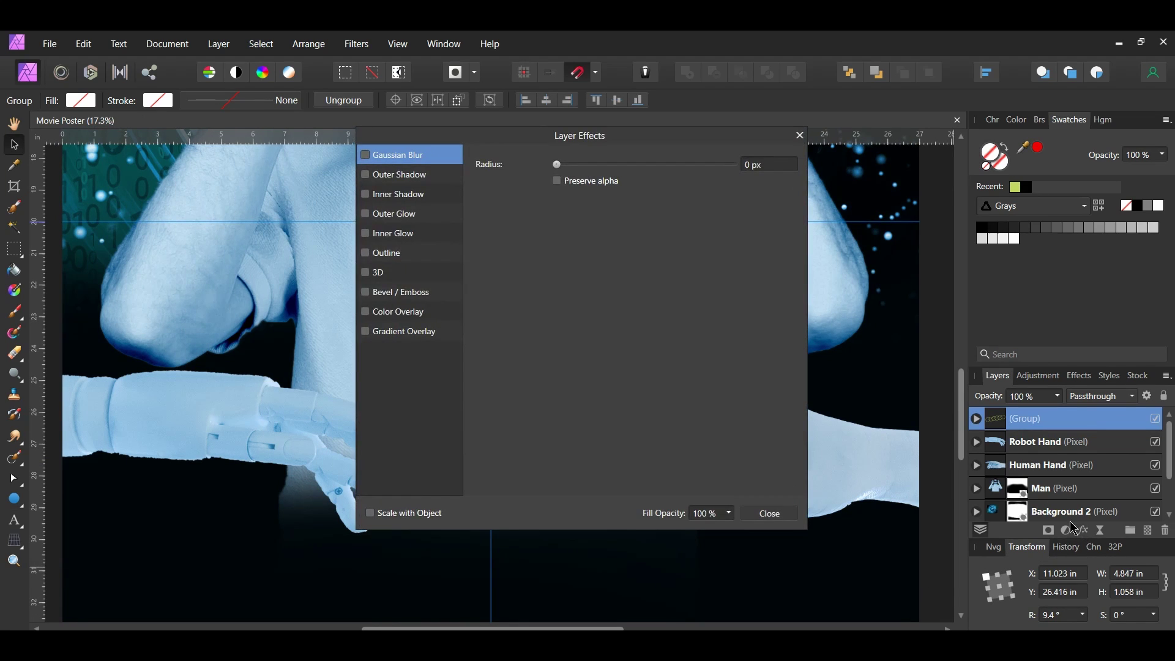
Step: Enable Outer Glow on the ring chain with 0.7 px radius and 72% intensity
drag(619, 134, 887, 98)
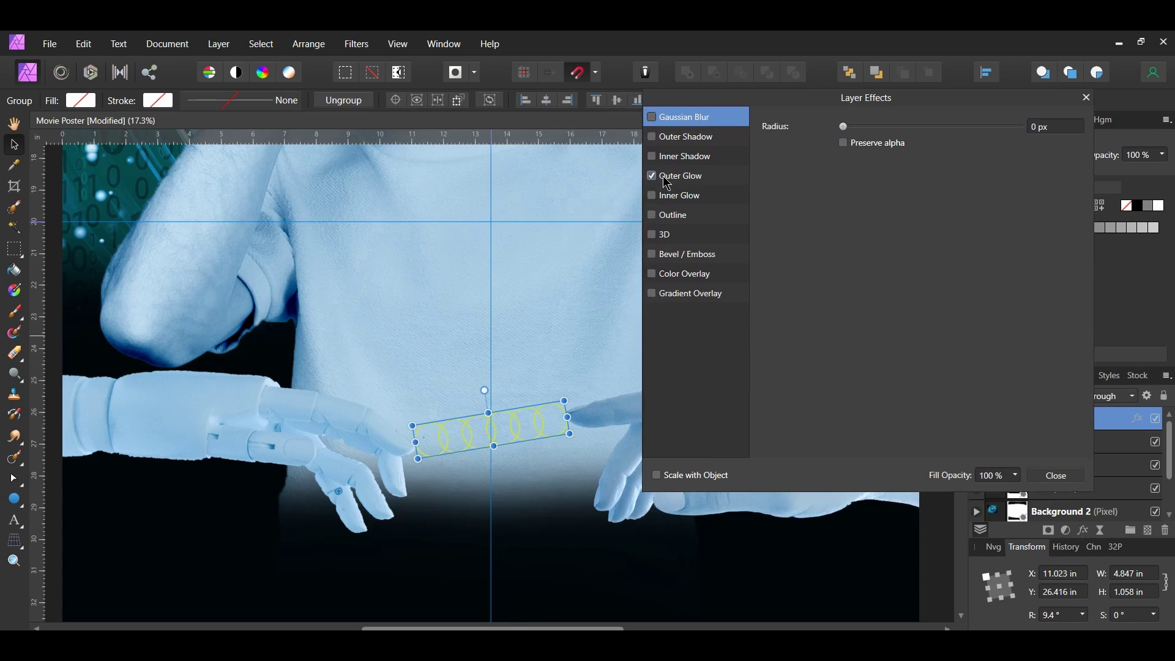
click(675, 181)
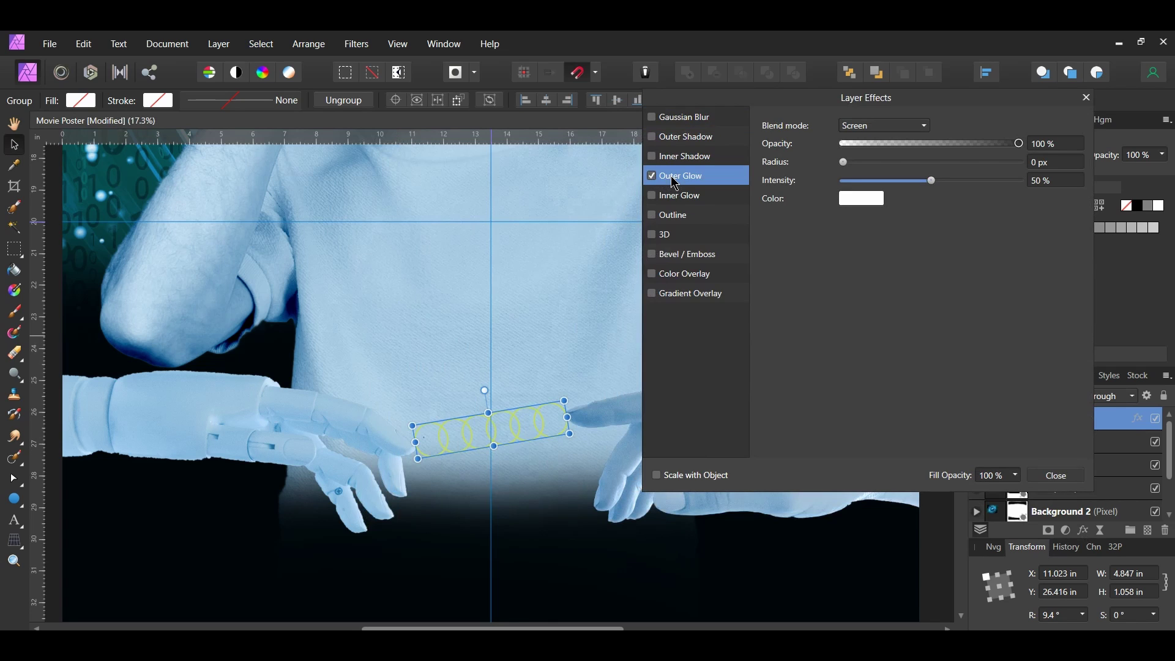
click(1041, 163)
text(0.7)
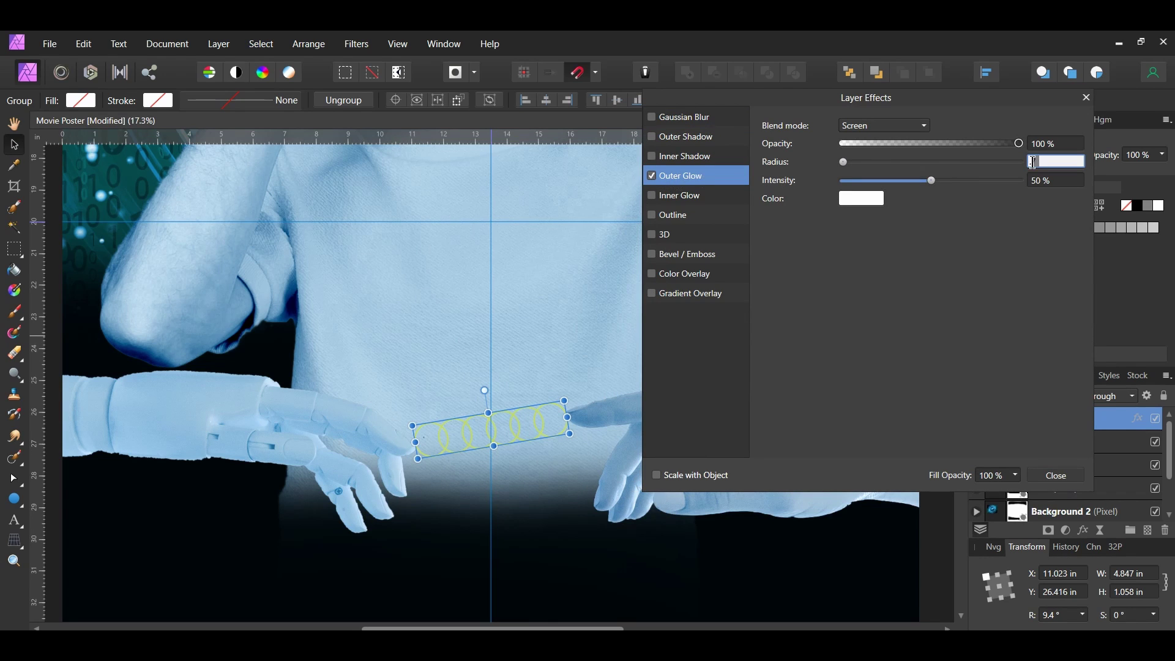
key(Return)
click(1050, 181)
text(72)
key(Return)
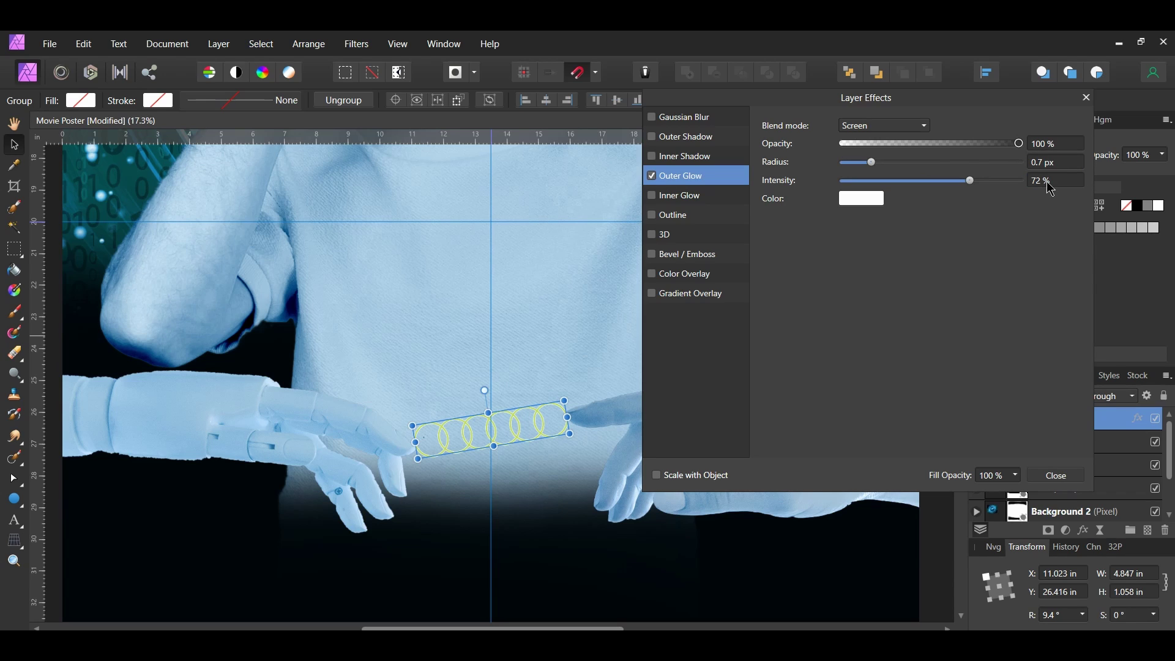
Step: Set the outer glow colour to hex DBE212 using RGB Hex Sliders
click(876, 198)
click(817, 226)
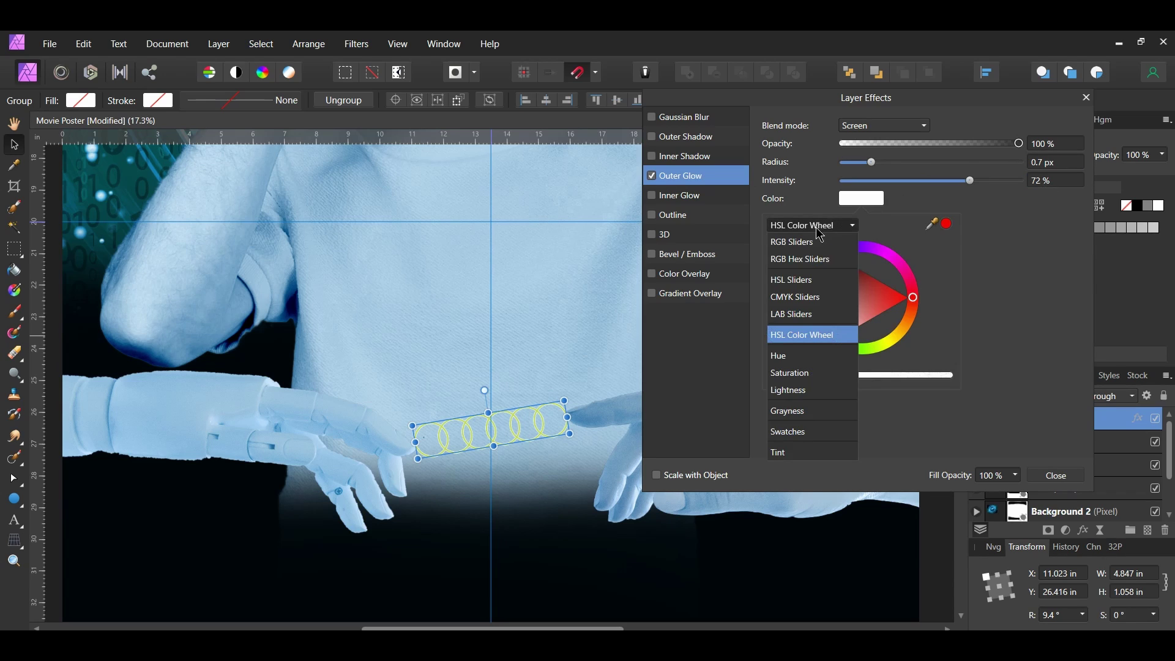
click(824, 259)
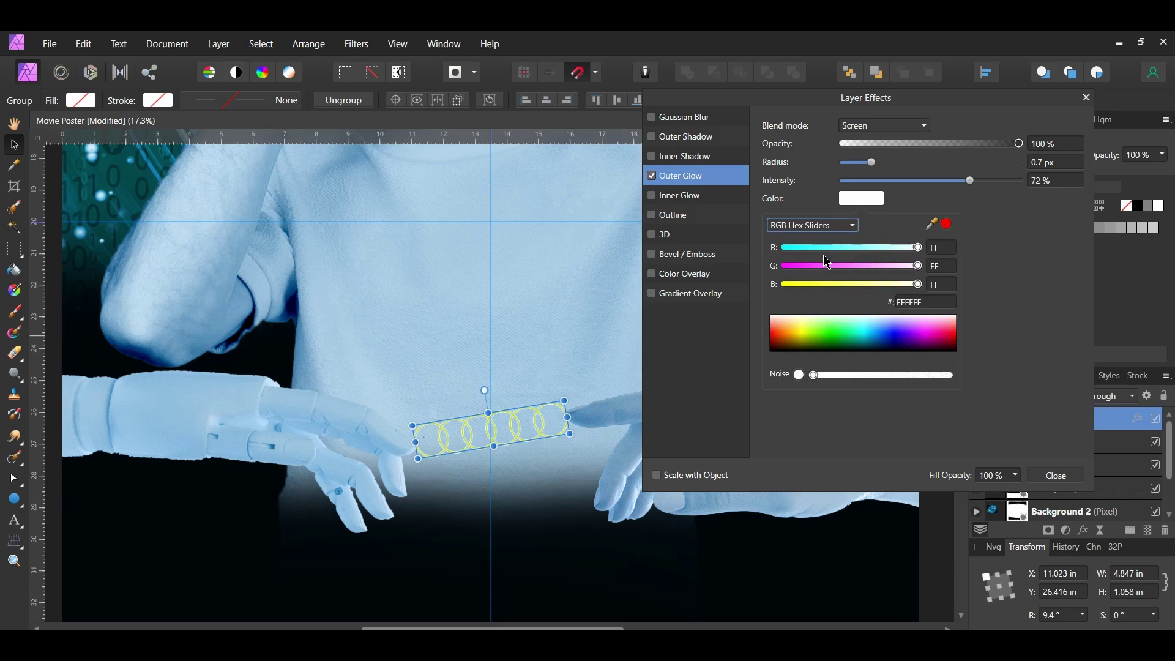
click(923, 300)
text(dbe)
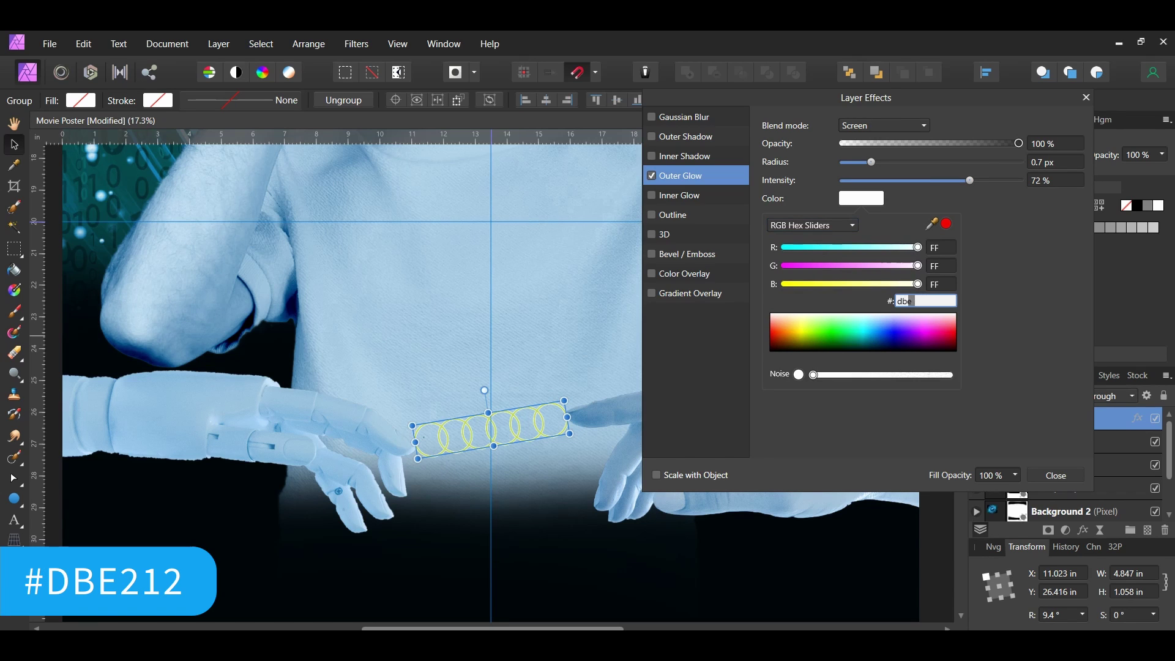
text(212)
key(Return)
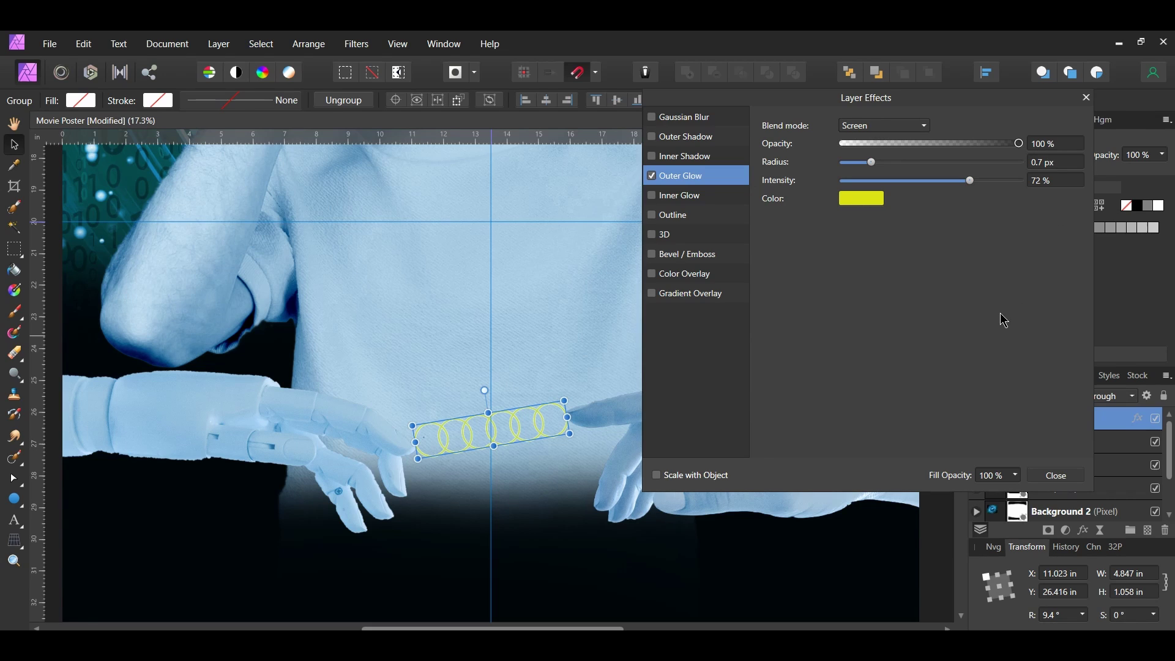
Step: Enable Inner Glow on the rings with 3 px radius and 59% intensity
click(686, 199)
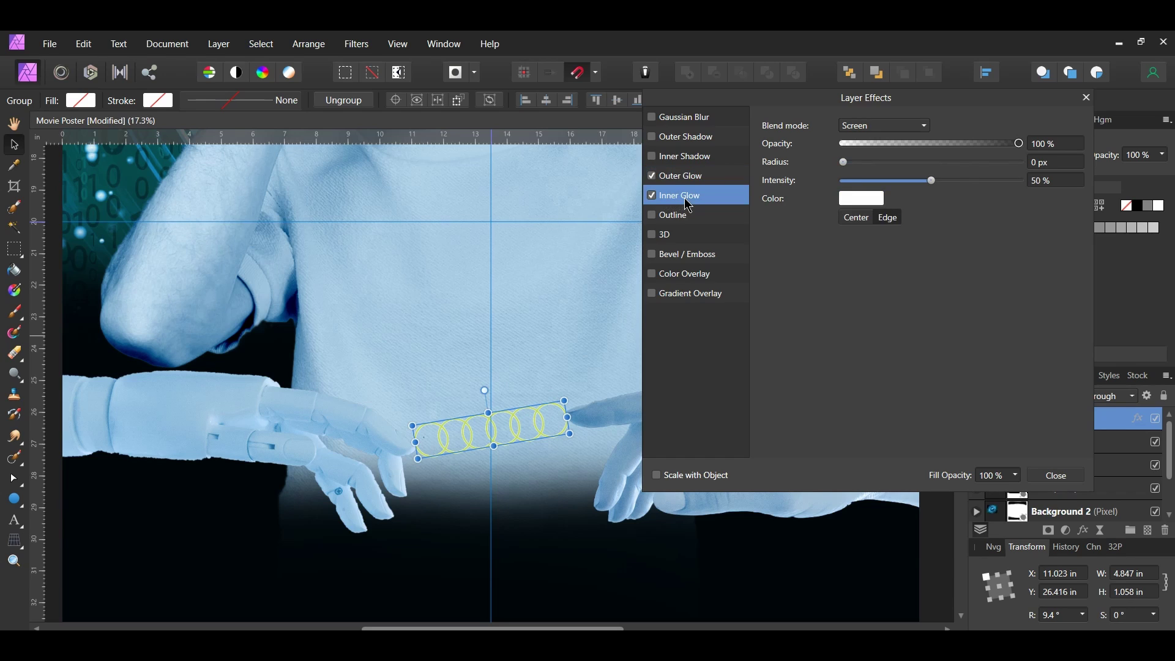
click(1051, 162)
text(3)
key(Return)
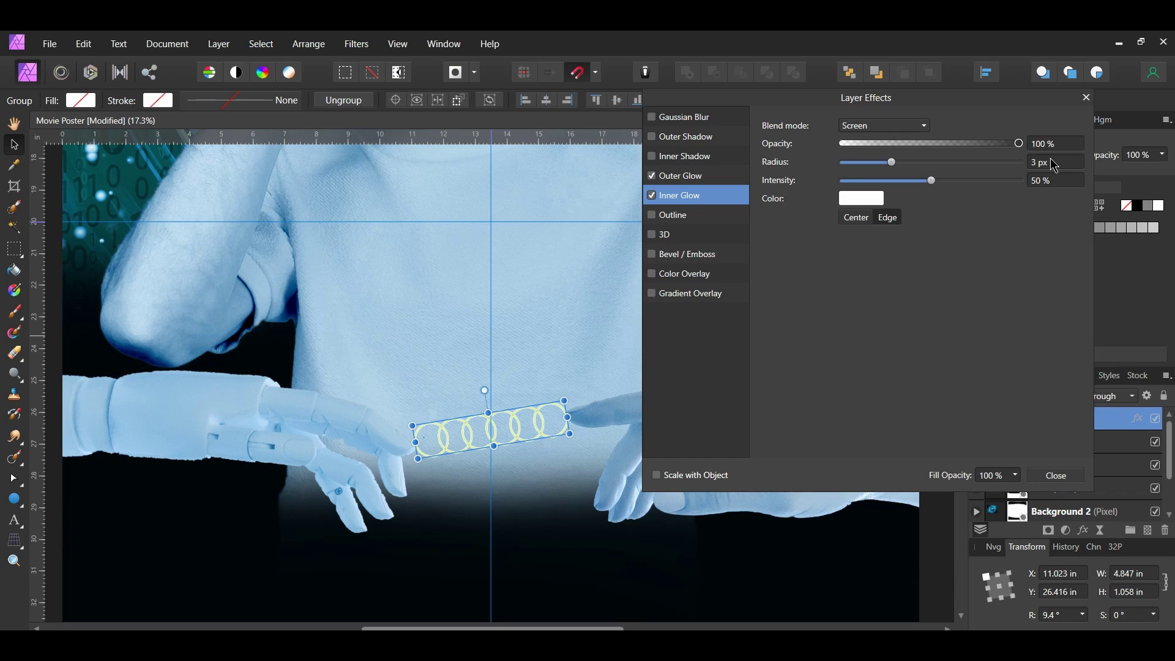
click(1054, 180)
text(59)
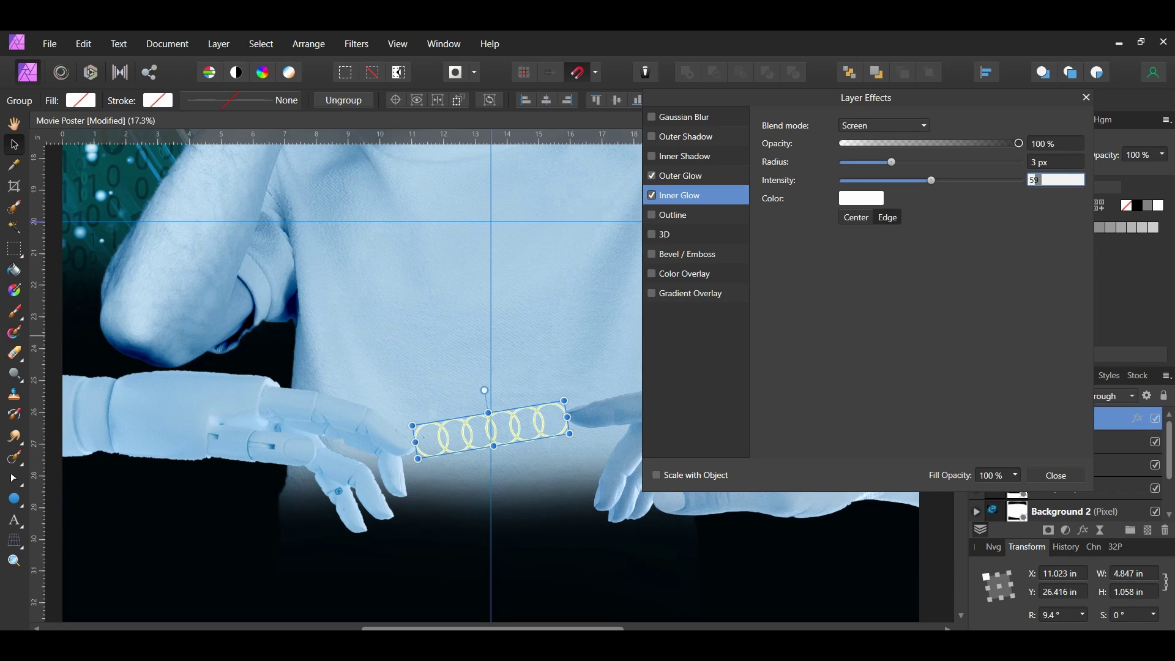
key(Return)
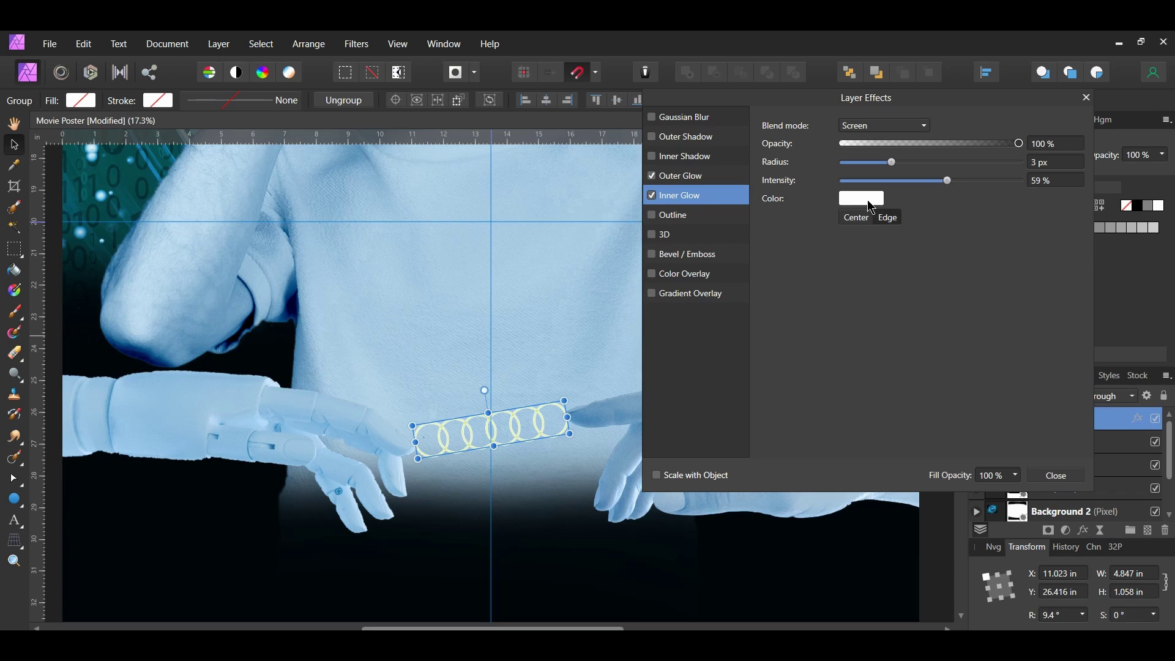
Step: Colour the inner glow yellow with hex F9F80B
click(868, 202)
click(941, 299)
text(F9F80B)
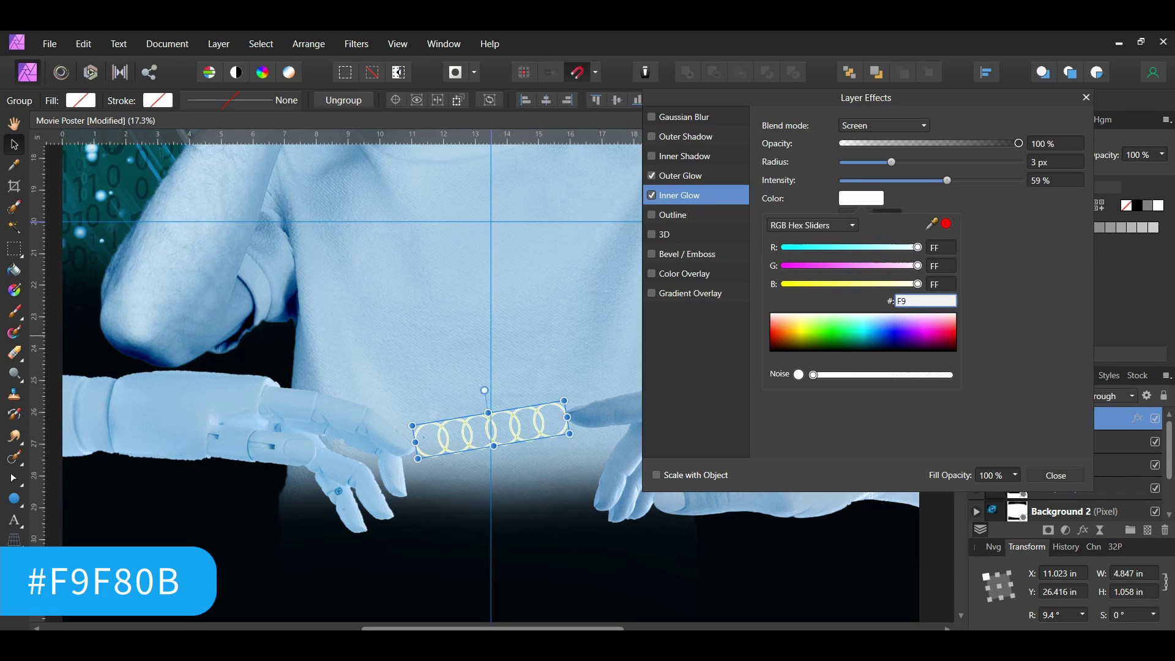
click(1013, 347)
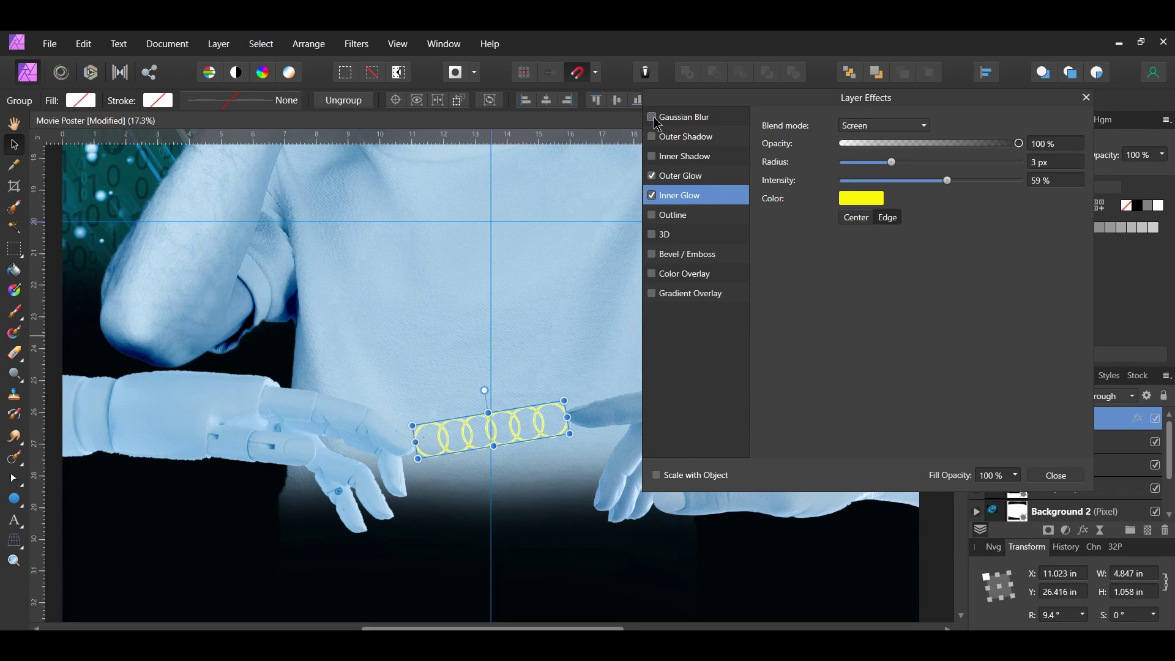
Step: Add a 31 px Gaussian Blur to the rings, then close Layer Effects and view the whole poster
click(683, 120)
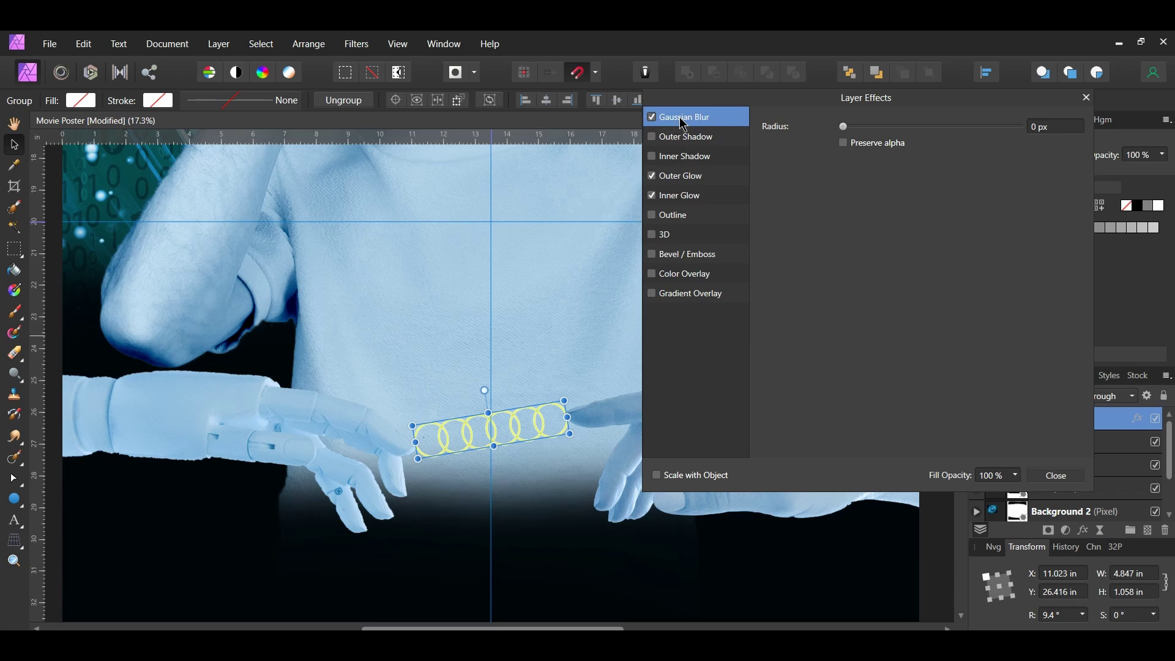
click(1053, 127)
text(31)
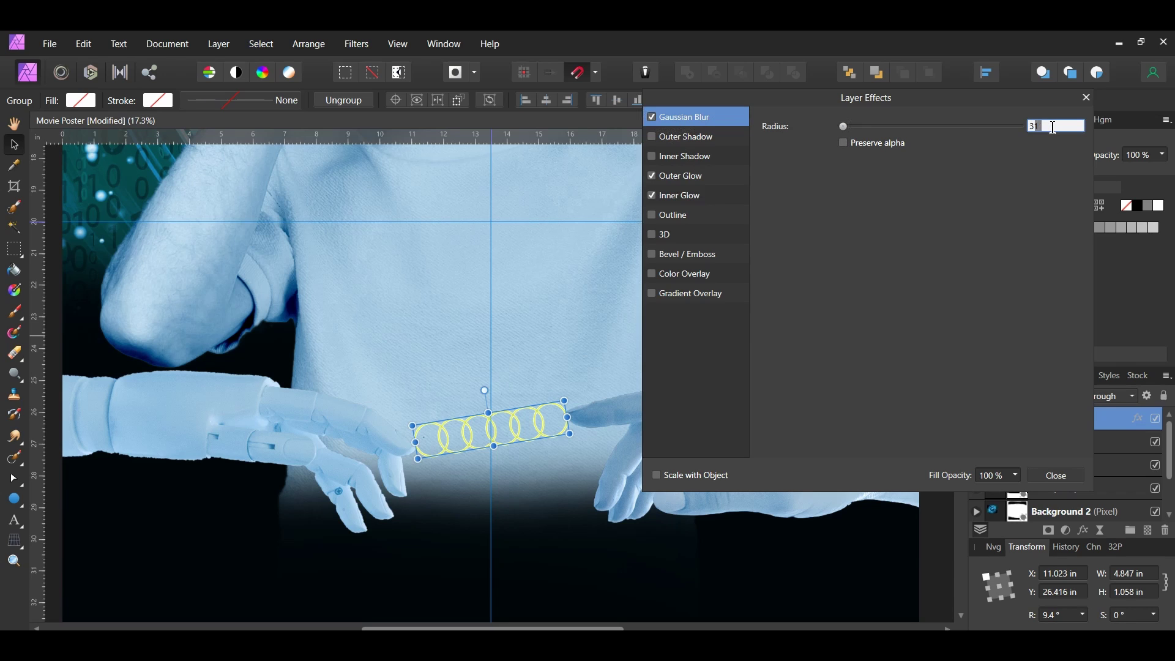
key(Return)
click(1056, 476)
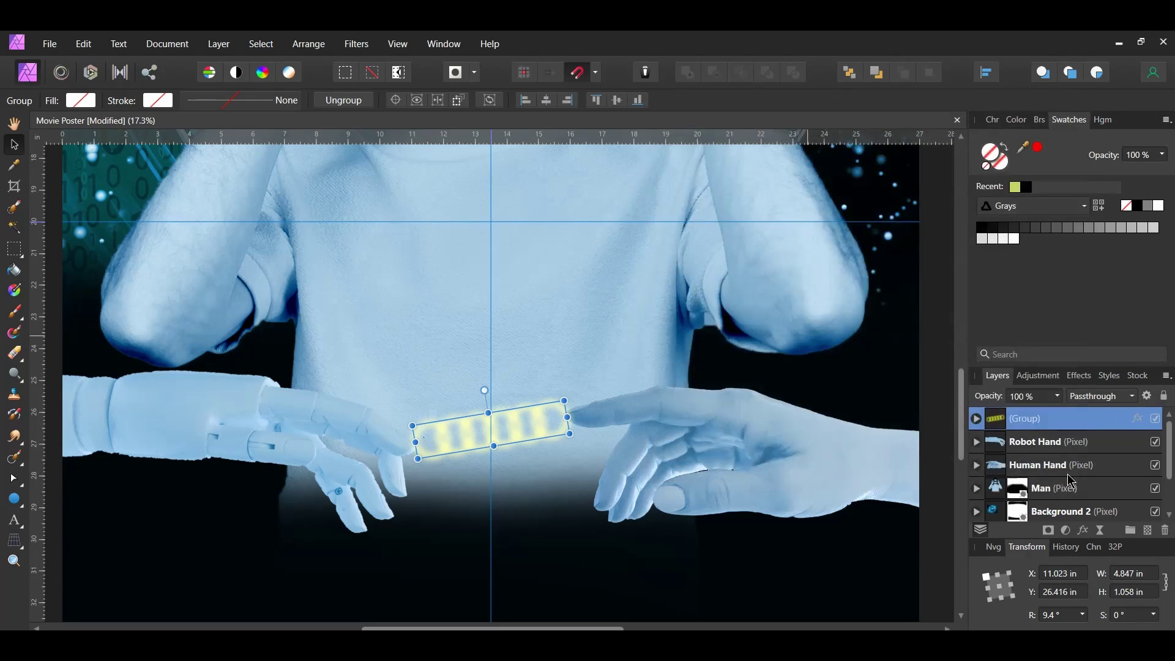
key(ctrl+0)
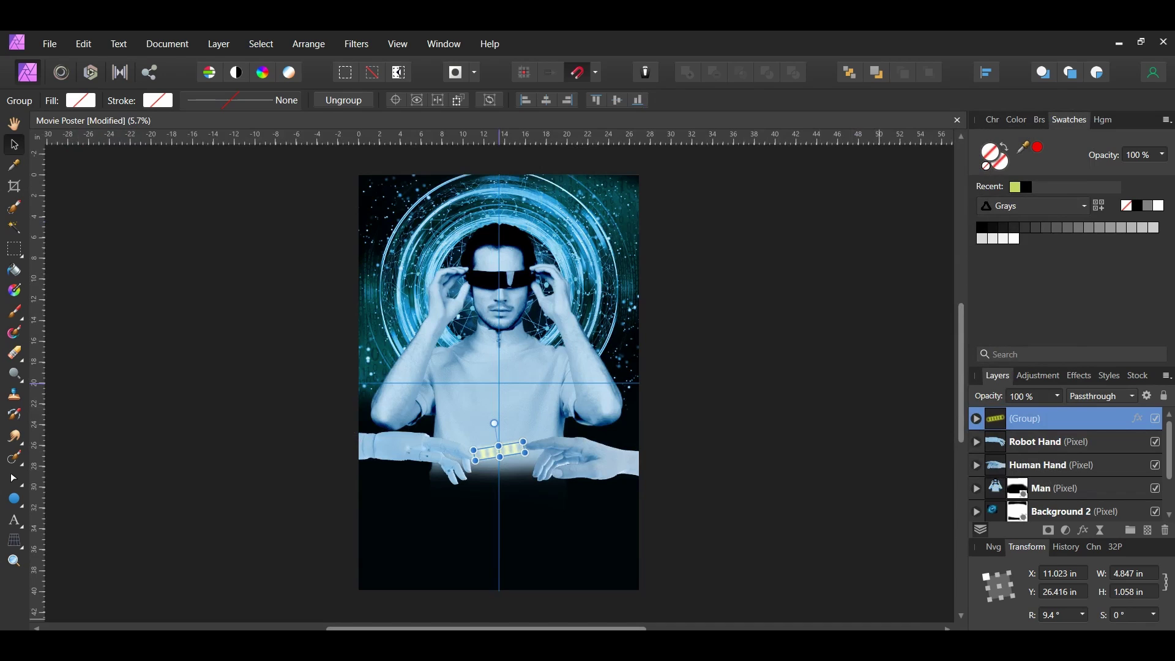
Step: Duplicate the ring group twice with Ctrl+J and select all three copies
key(ctrl+j)
key(ctrl+j)
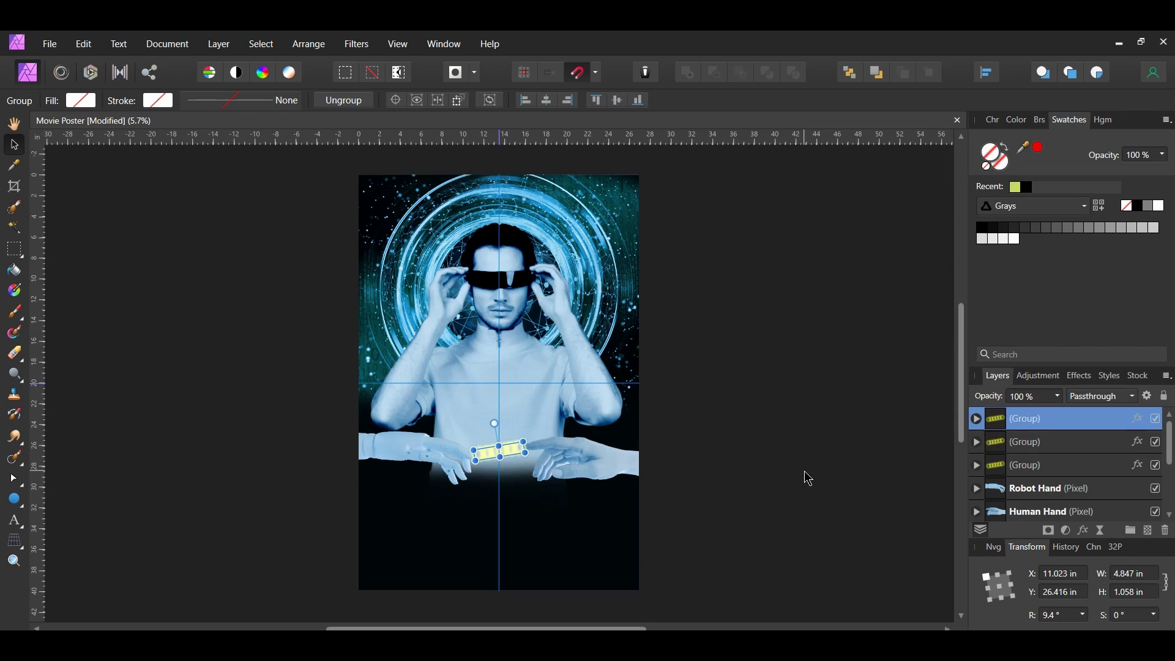
shift+click(1042, 471)
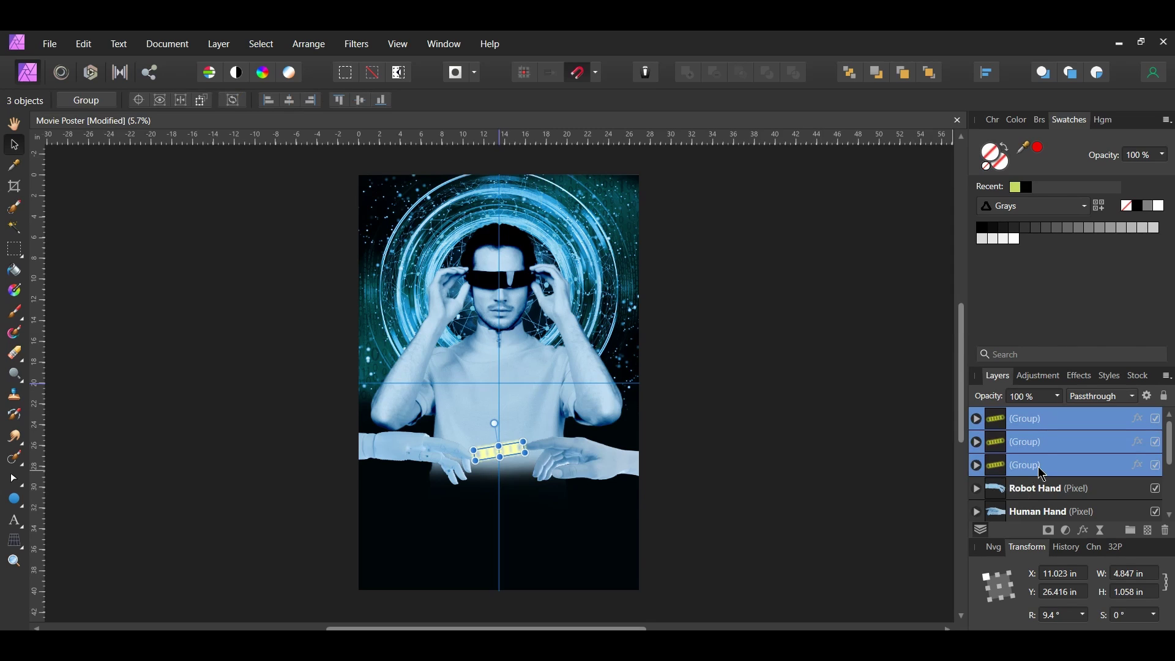
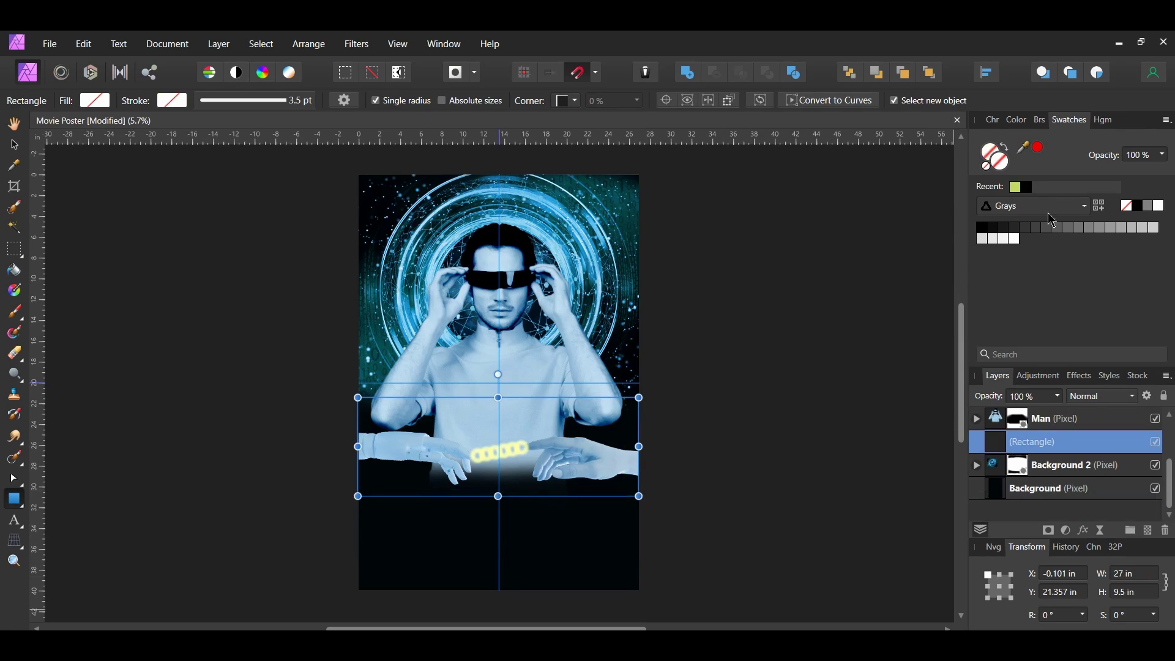
Step: Fill the rectangle with blue hex 0068B2
double_click(1000, 164)
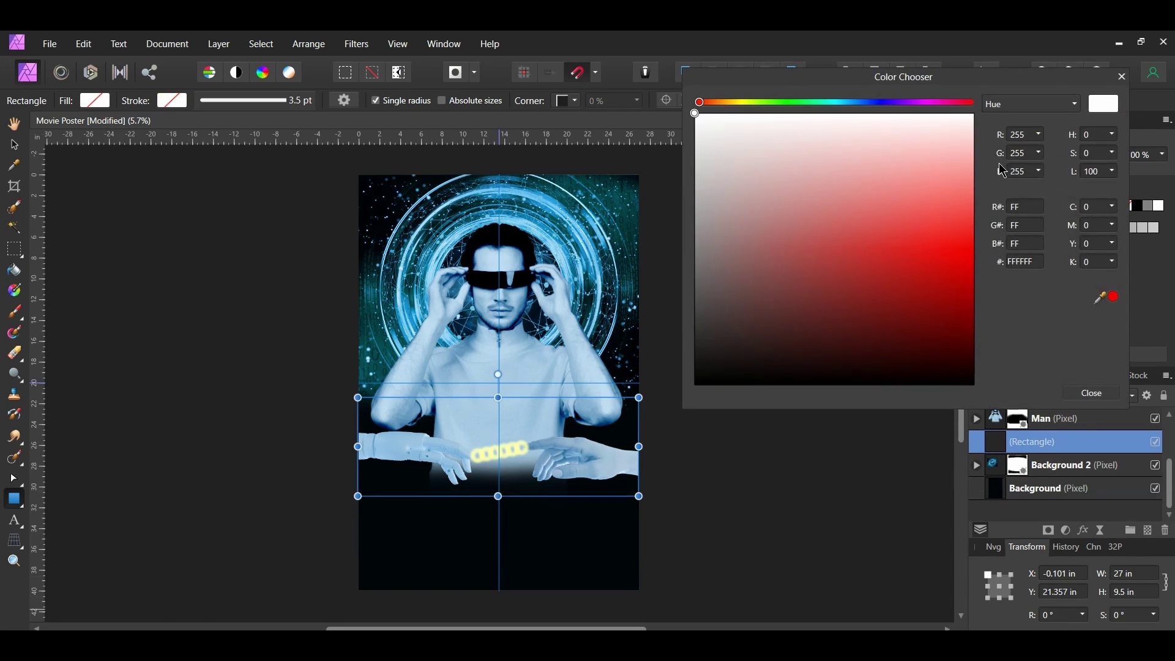
click(1025, 261)
text(0068B2)
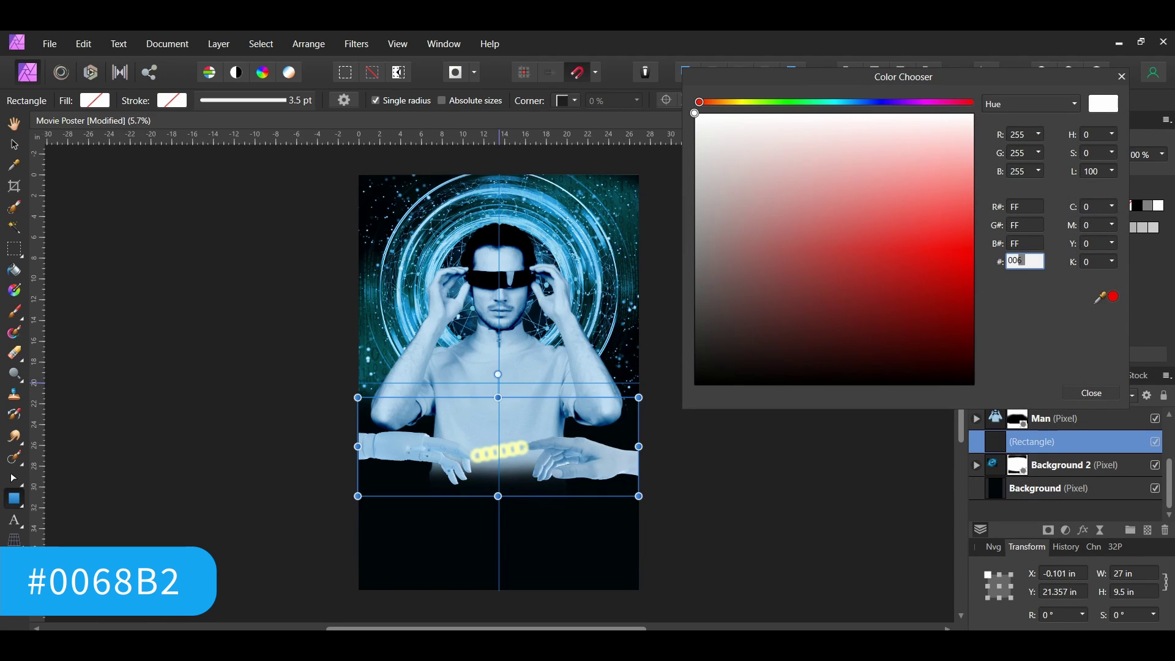
key(Return)
click(1096, 393)
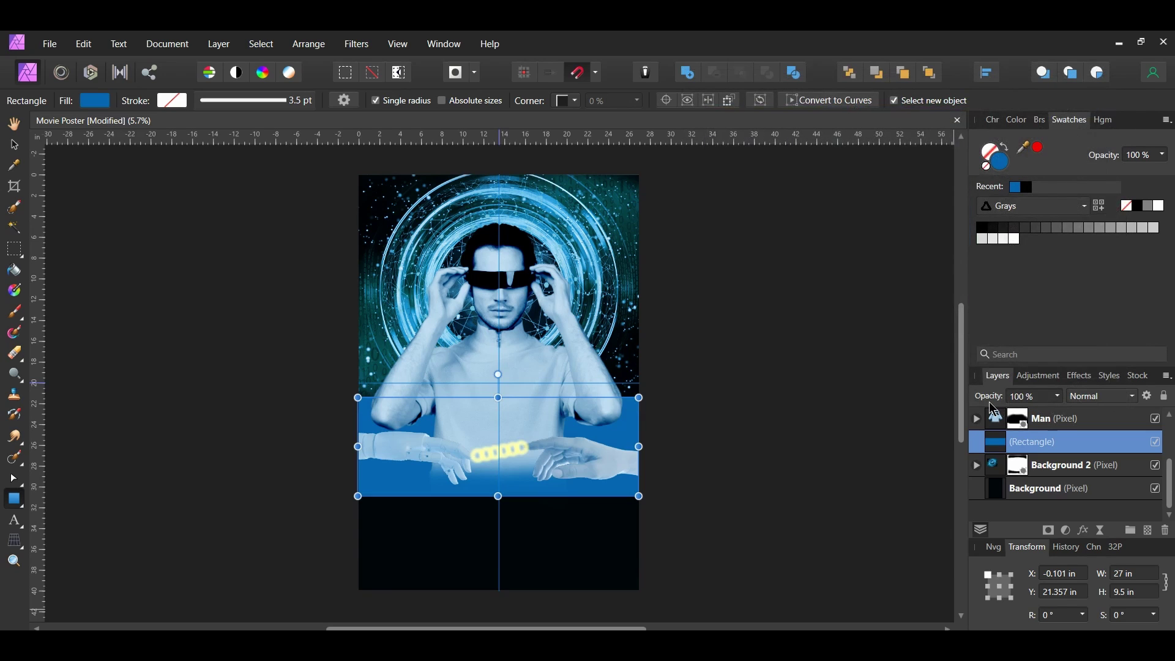
Step: Soften the blue rectangle with a 100 px Gaussian blur
click(356, 44)
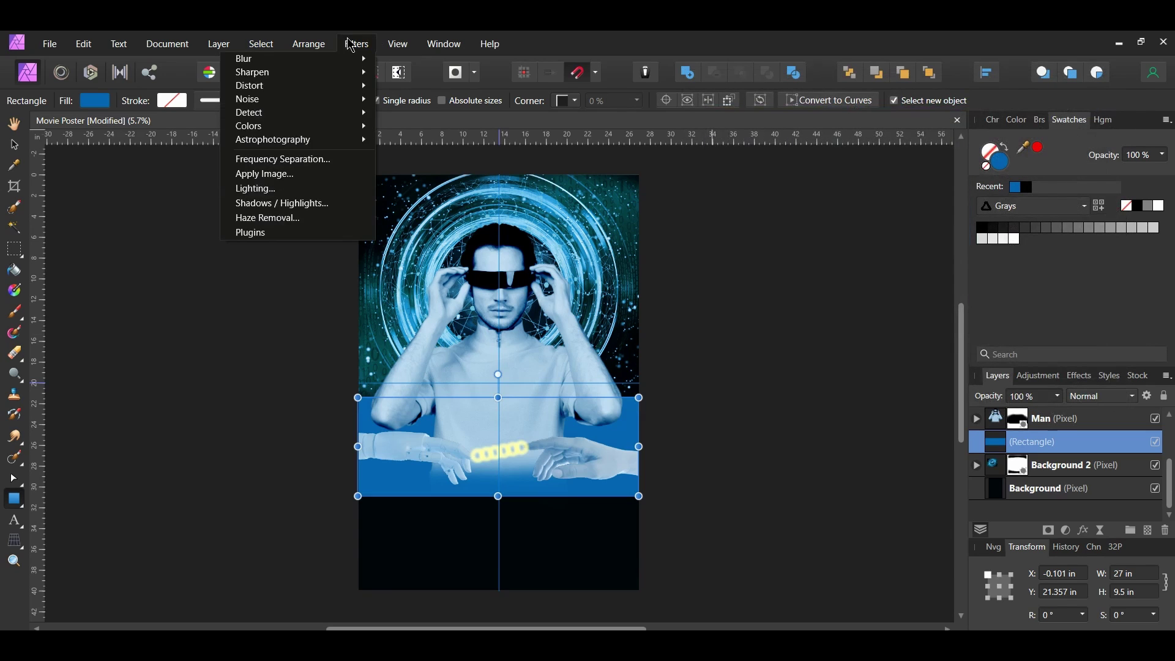
mouse_move(290, 60)
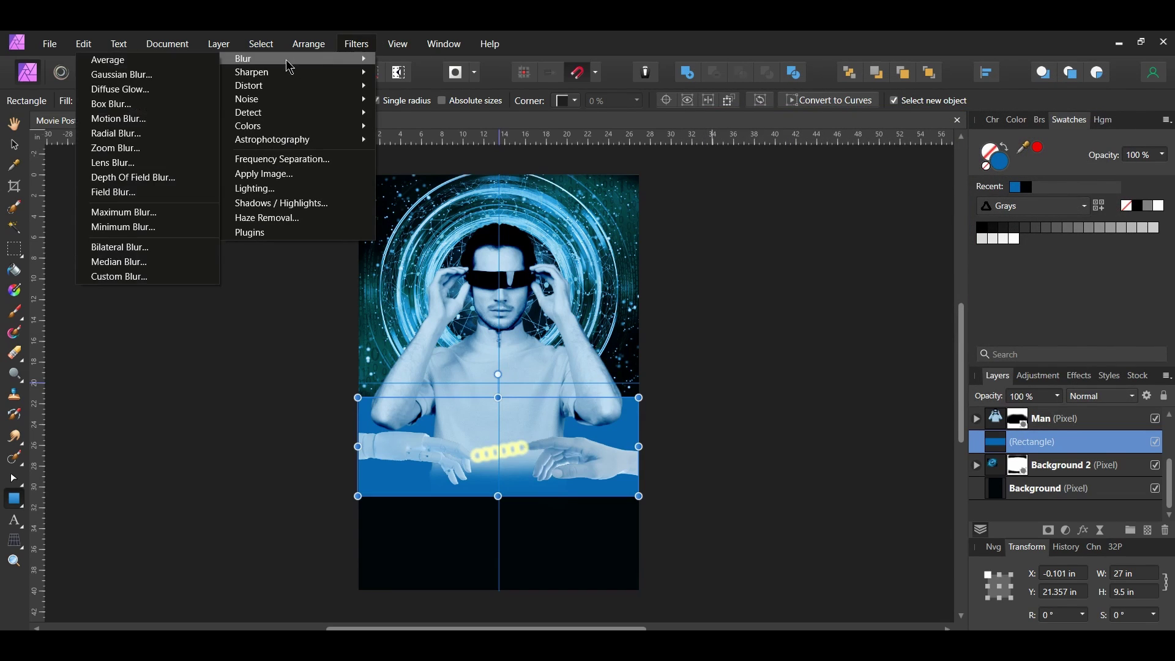
click(179, 74)
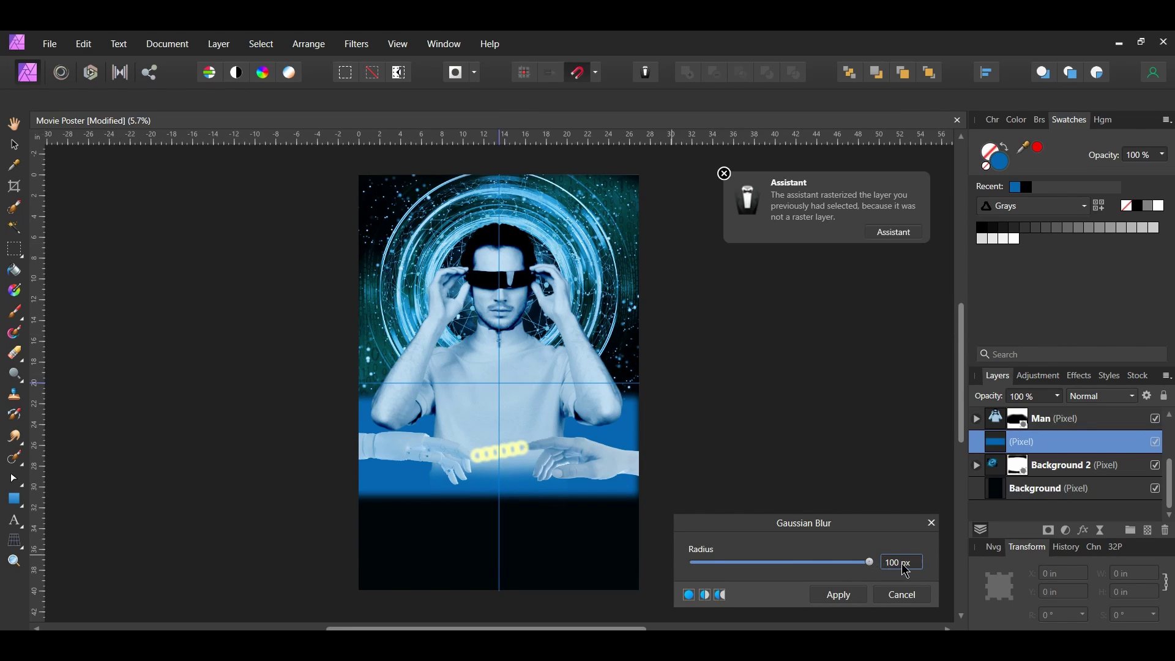
click(830, 595)
key(m)
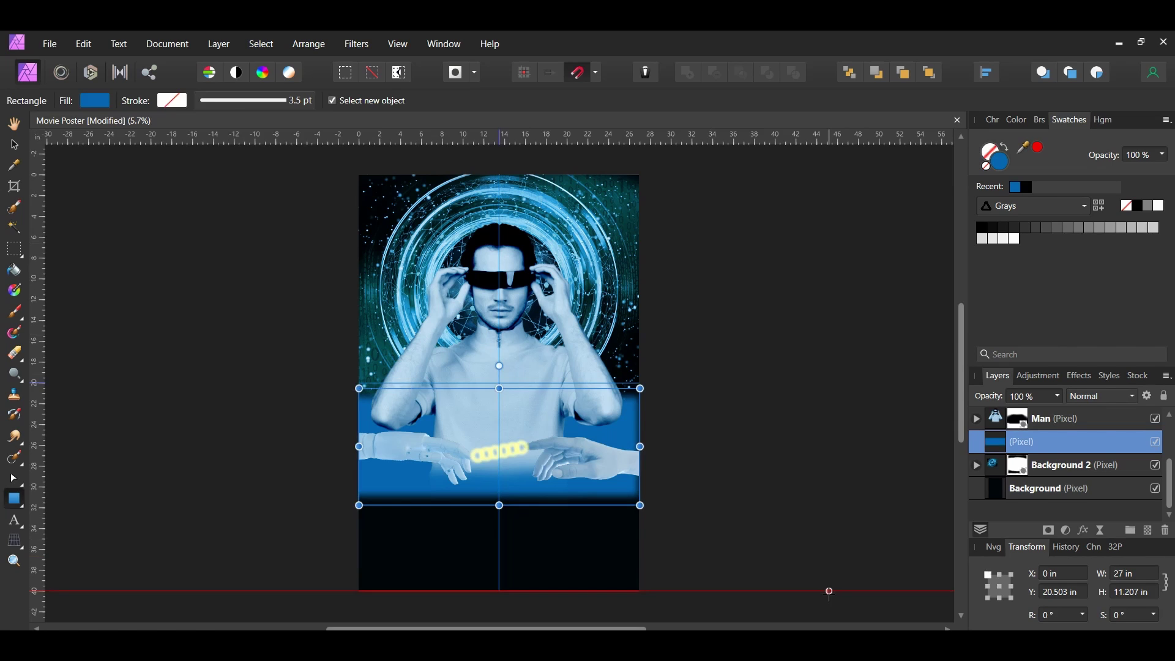
key(v)
click(358, 44)
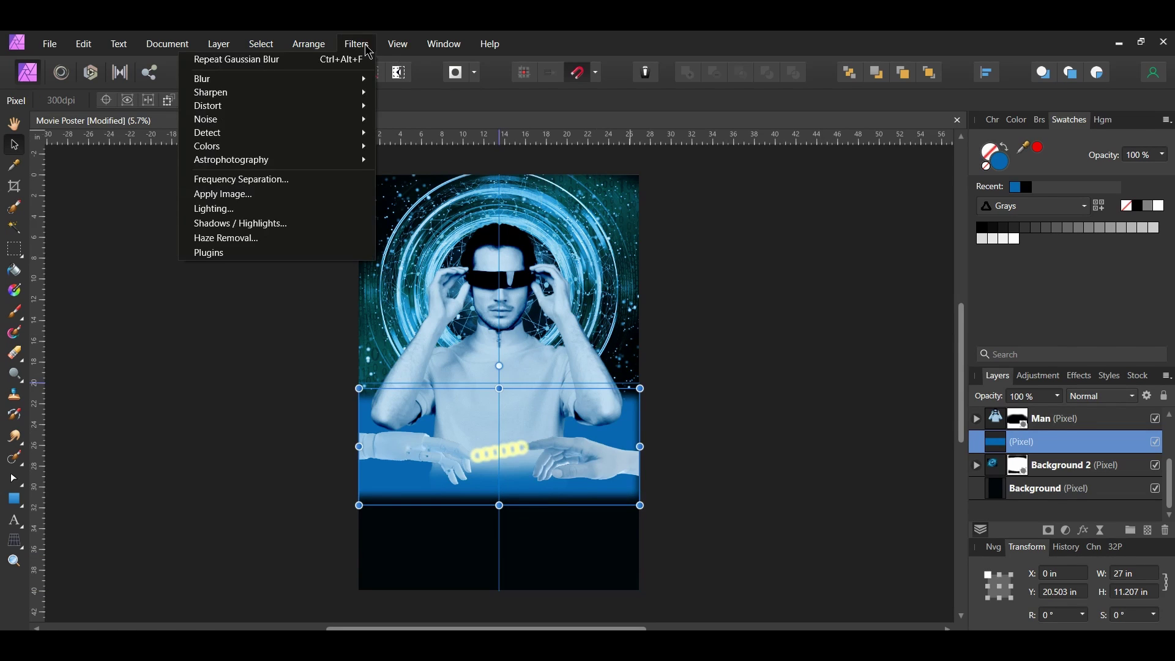
Step: Apply the Lighting filter to the blurred blue band and save the poster
click(296, 209)
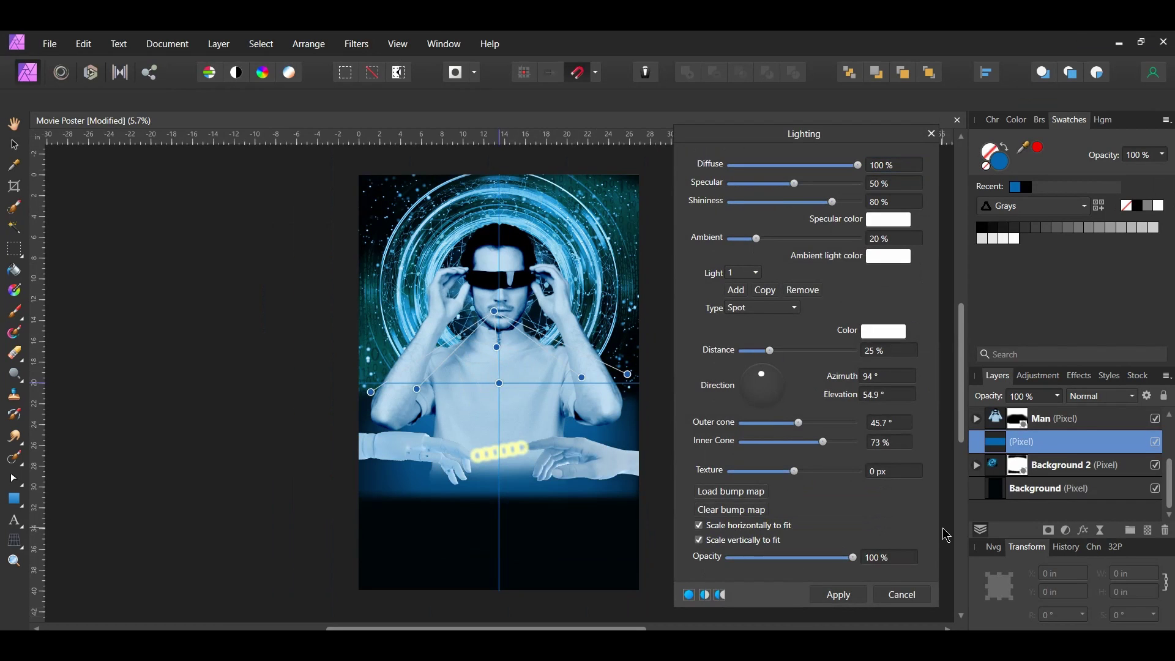
click(828, 596)
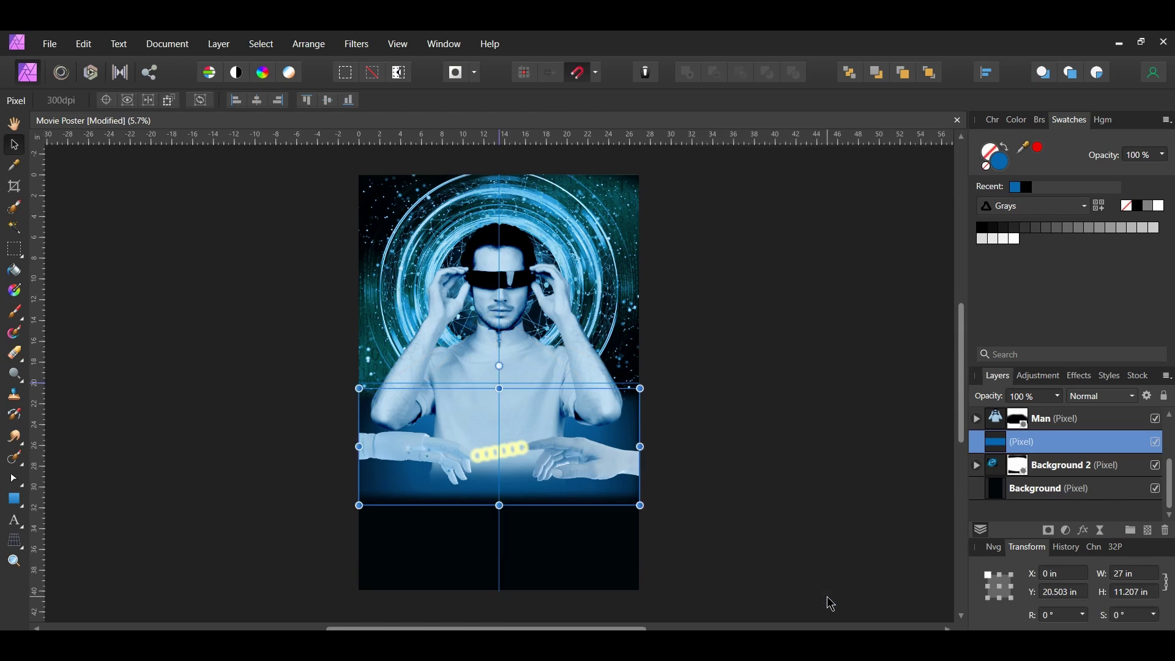
key(ctrl+s)
Step: Duplicate the blue layer and switch the copy's Lighting filter to a point light
key(ctrl+shift+n)
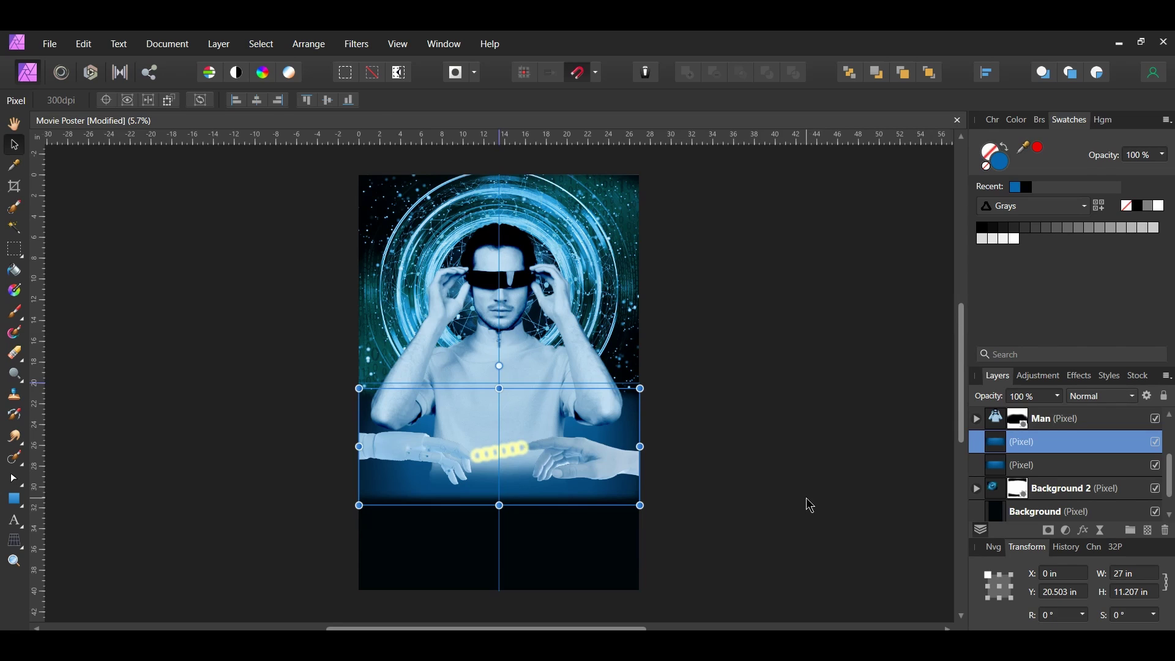
click(358, 44)
click(355, 208)
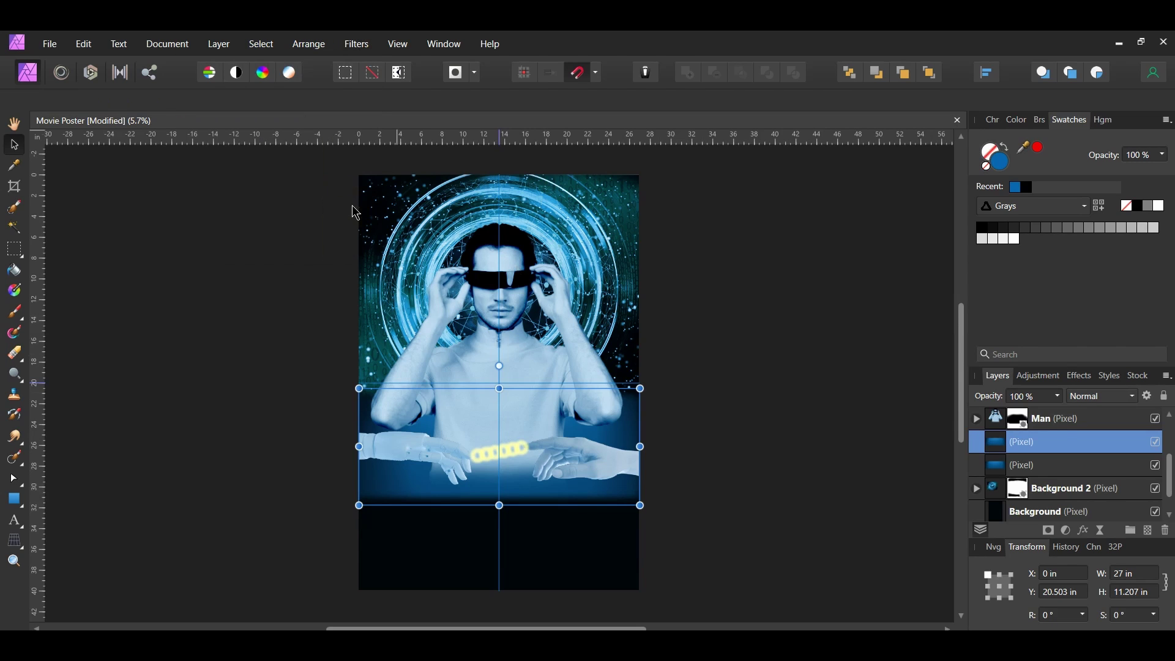
click(787, 309)
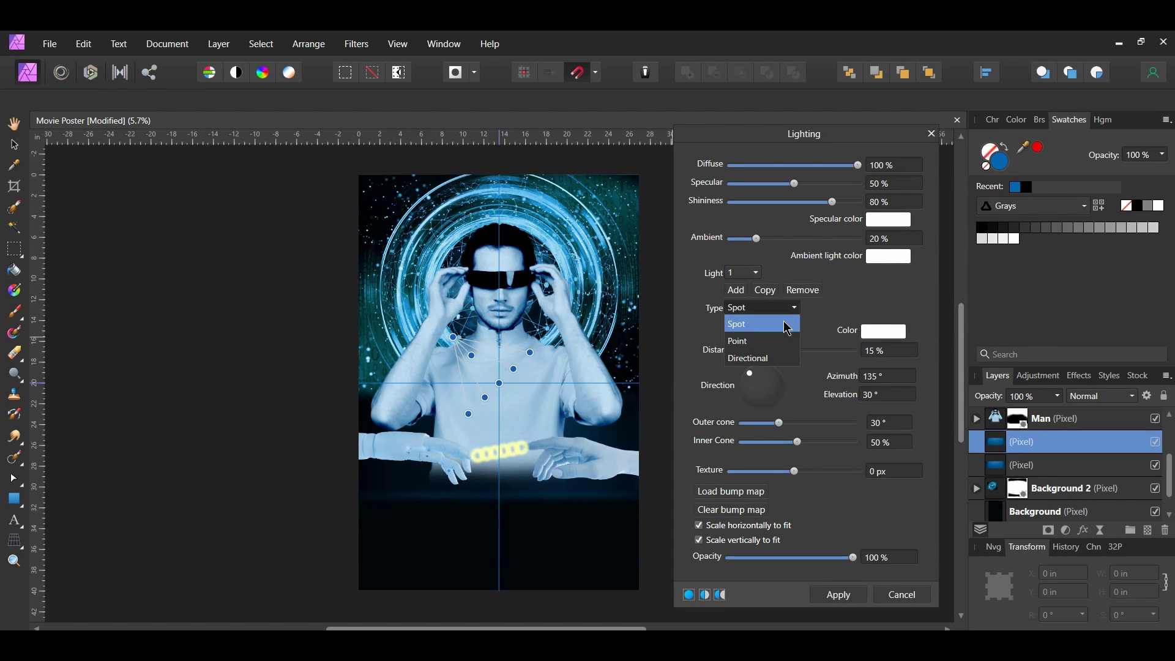
click(785, 336)
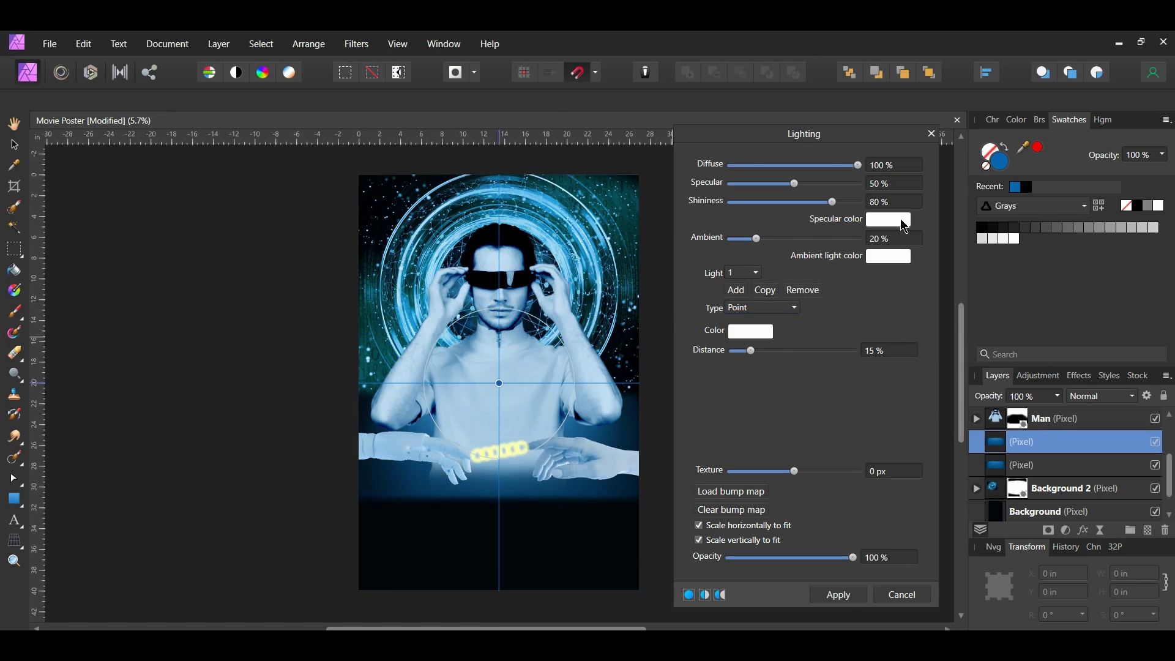
Step: Set the lighting colours: specular 036BB5, ambient 4285B5, light 0068B2
click(903, 223)
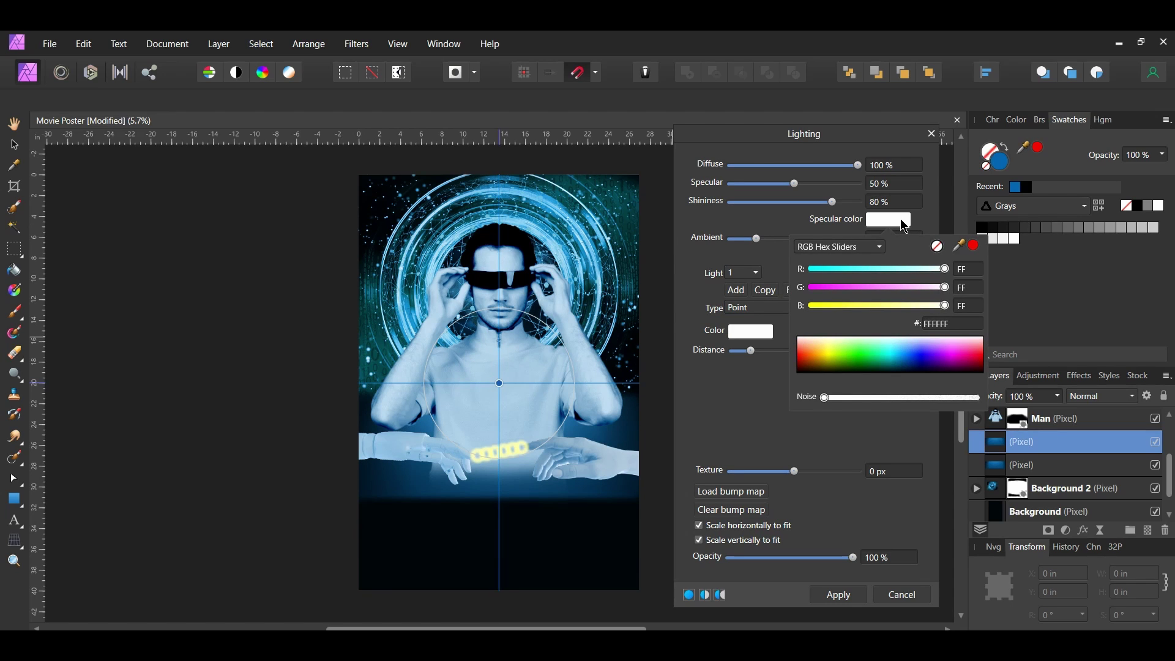
click(950, 324)
text(0)
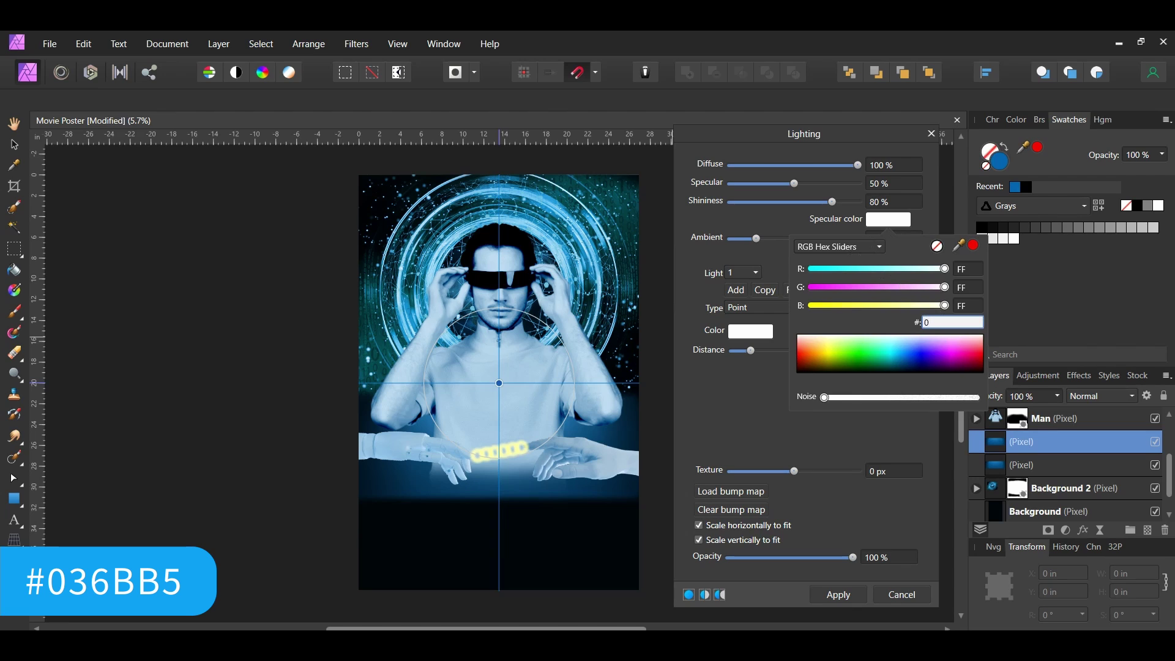
text(36BB5)
key(Return)
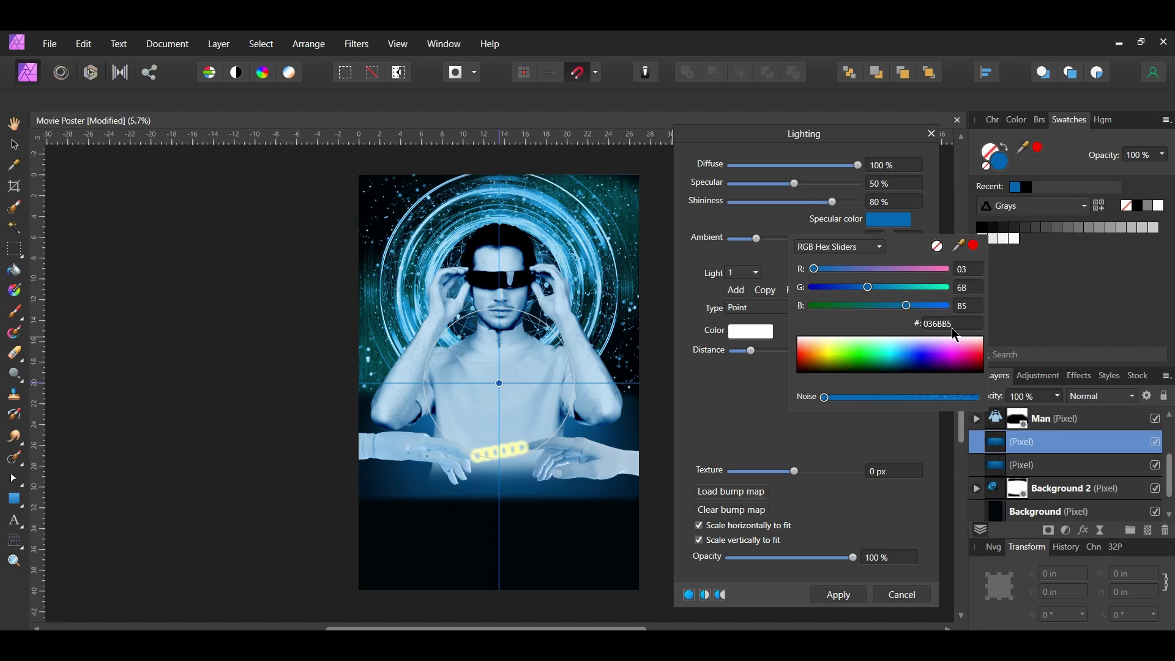
click(887, 260)
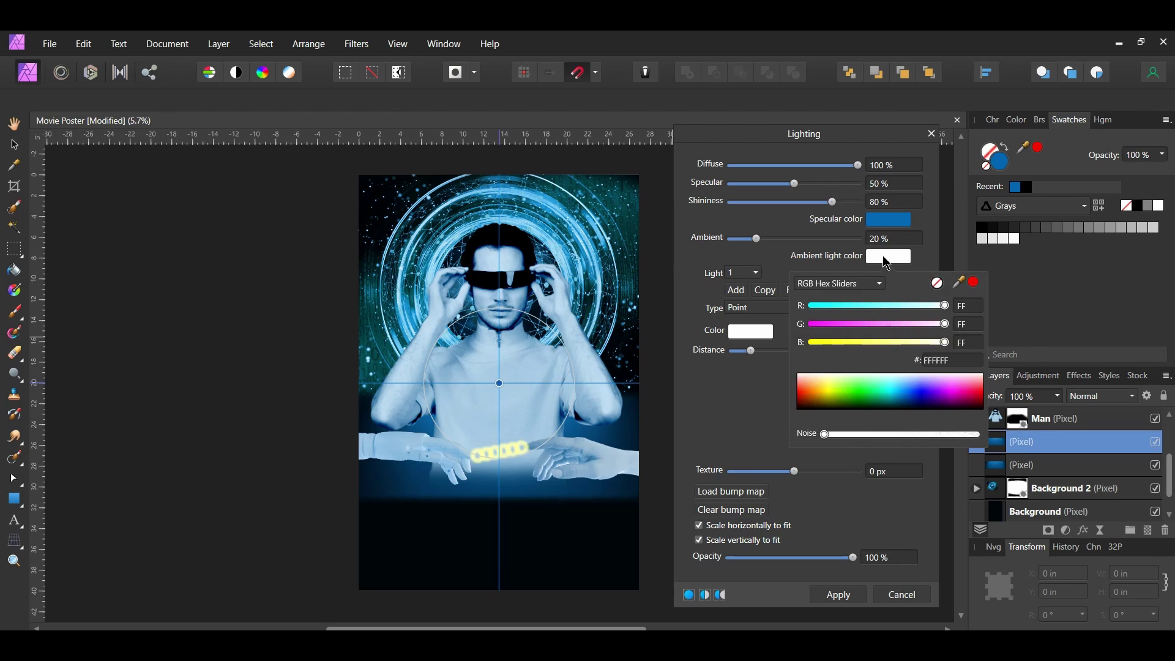
click(937, 360)
text(42)
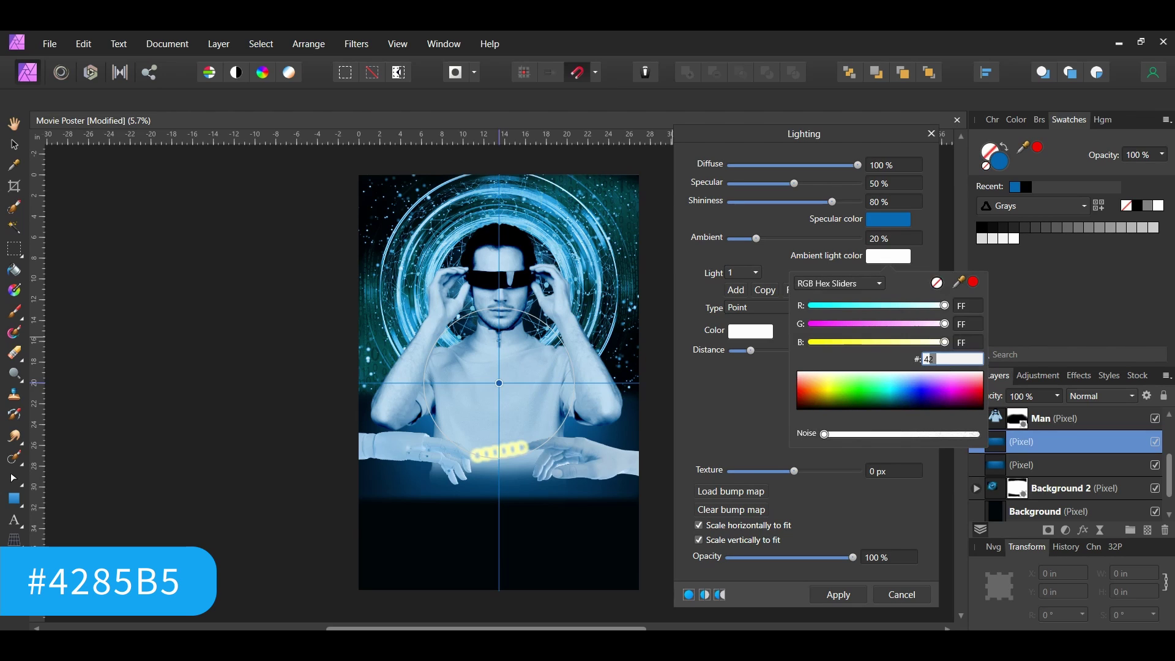
text(85B5)
key(Return)
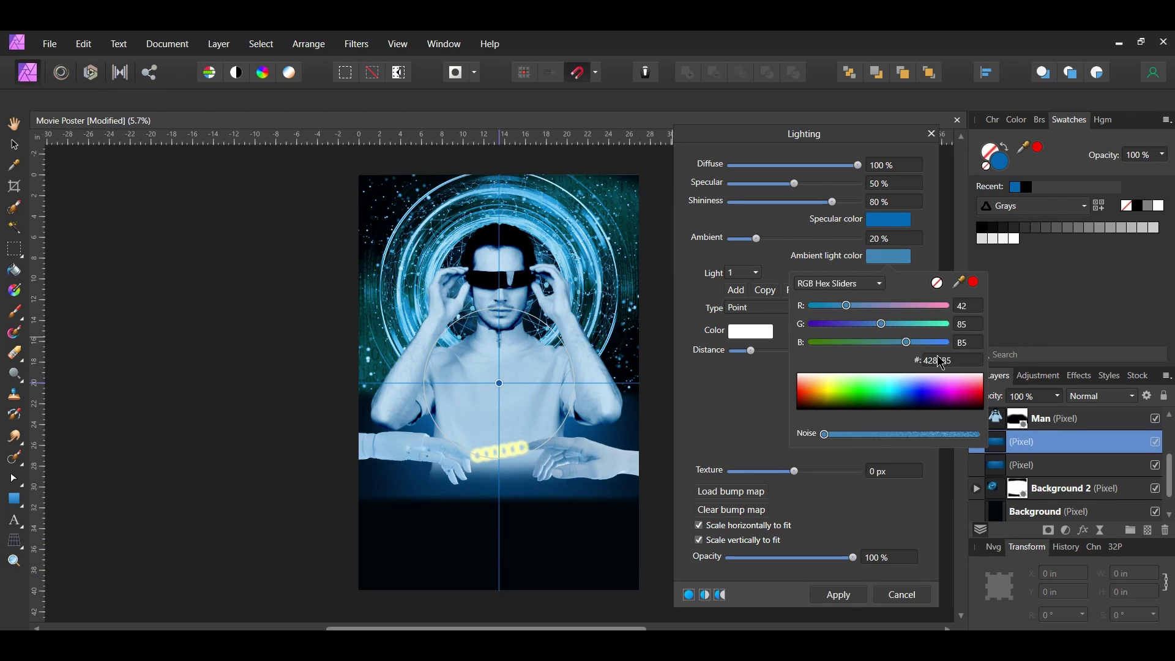
click(767, 335)
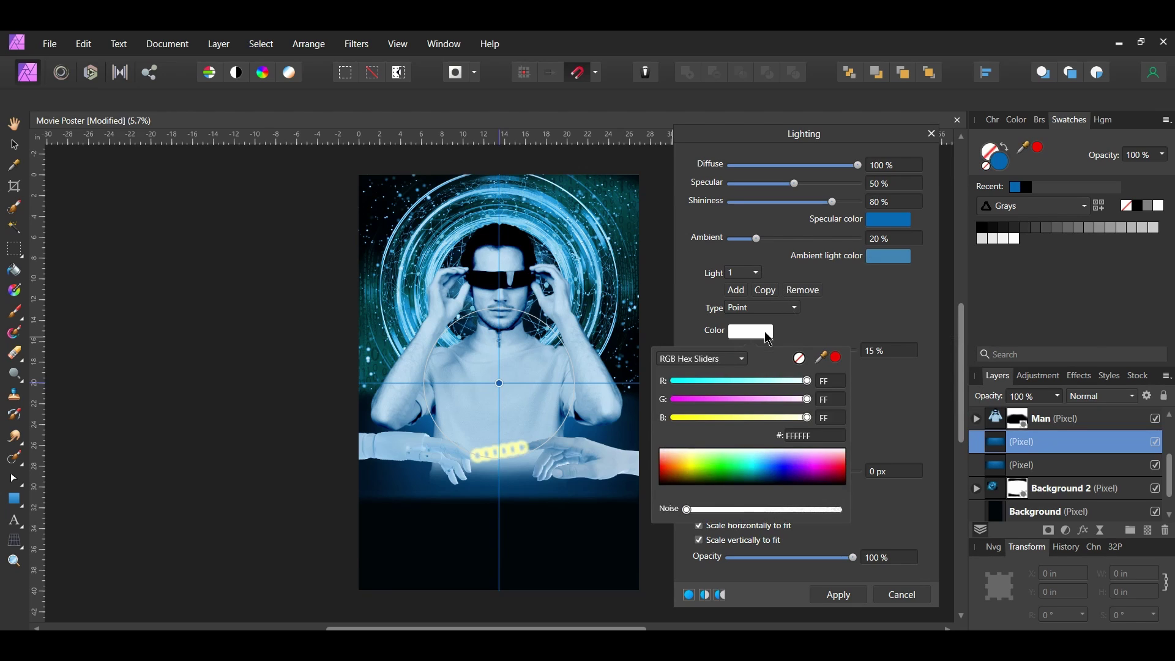
click(814, 435)
text(006)
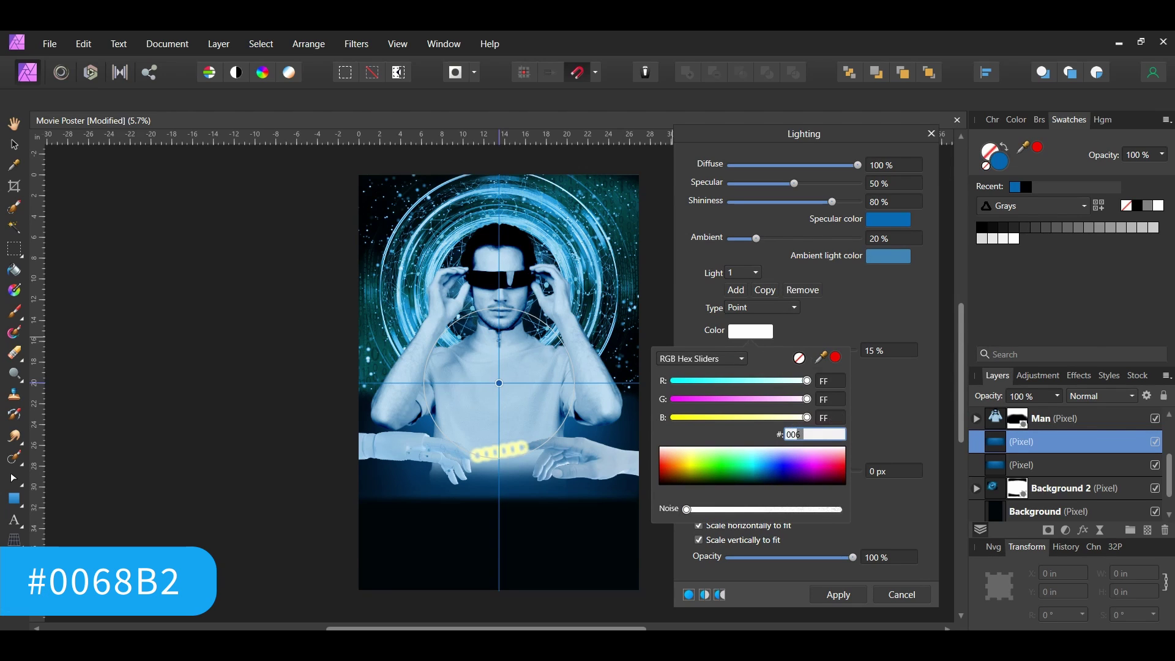
text(8B2)
key(Return)
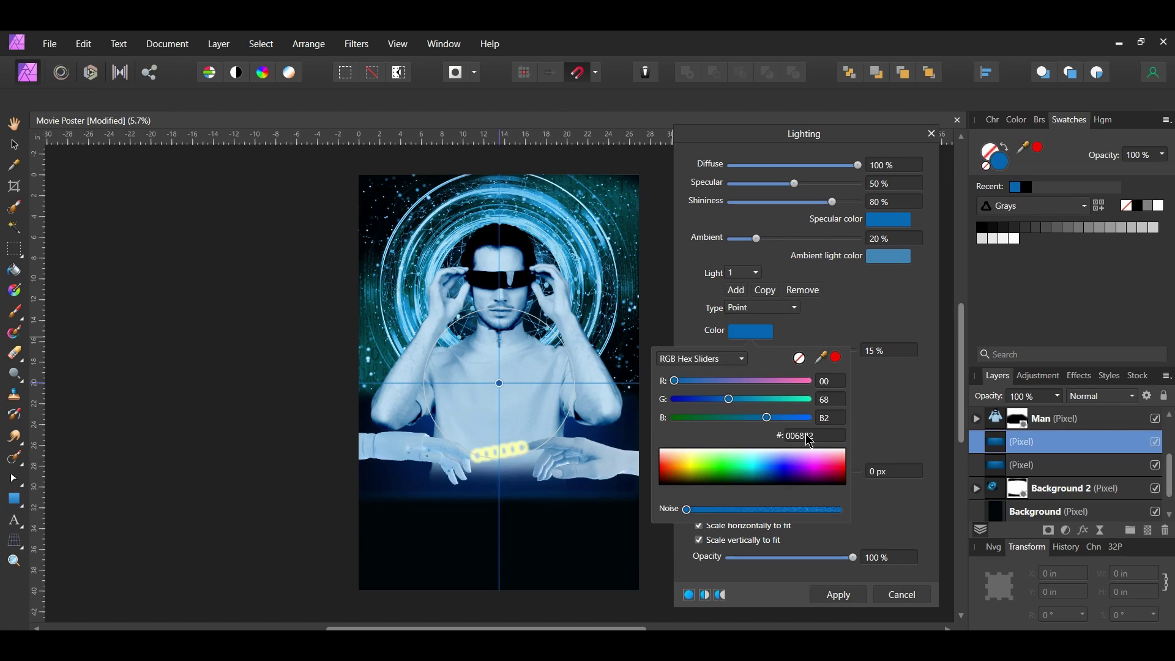
Step: Set the light distance to 20% and apply the point lighting to the copy
click(888, 350)
text(20)
key(Return)
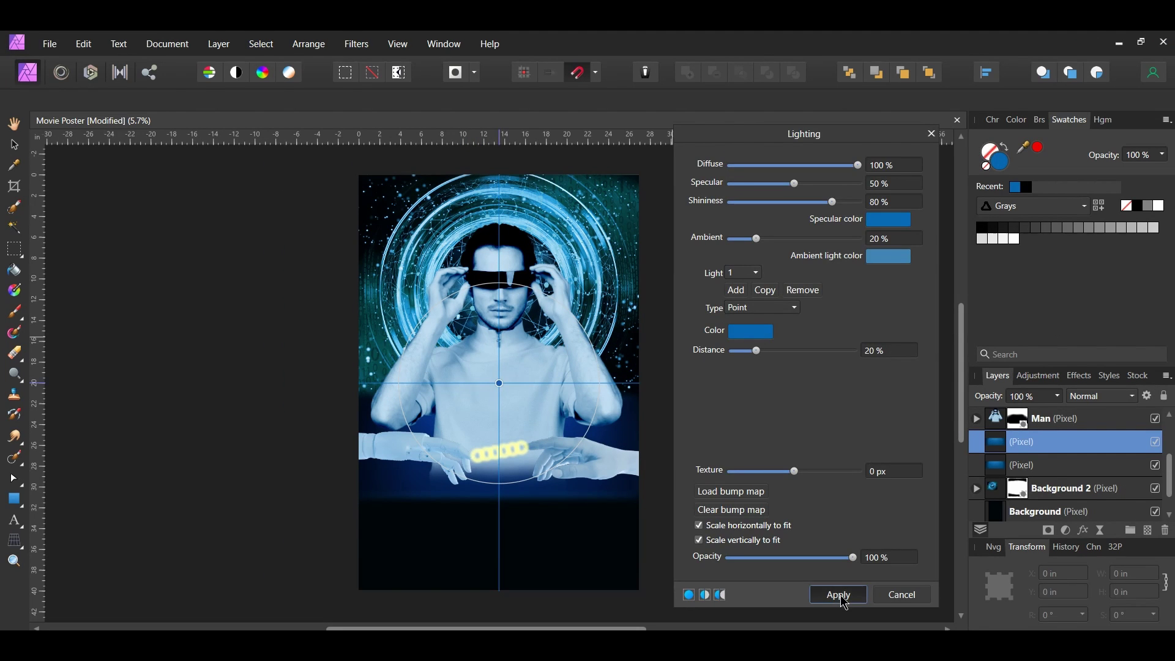
click(835, 595)
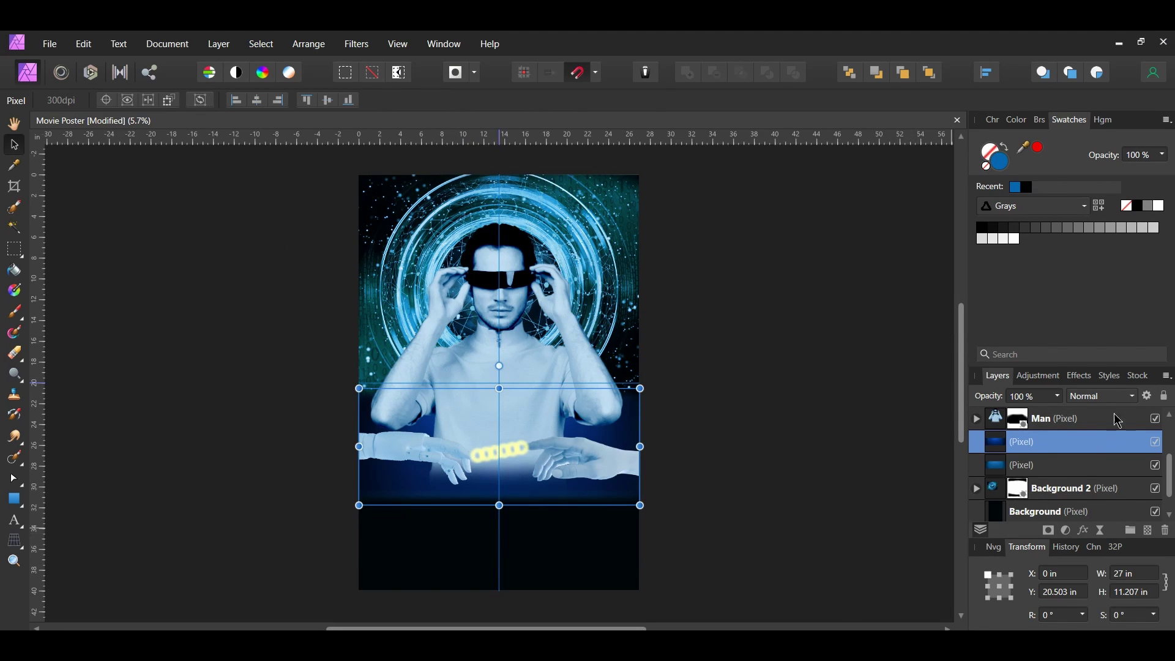
Step: Set the upper blue layer to Average blending and the lower one to Add
click(1137, 402)
click(1089, 639)
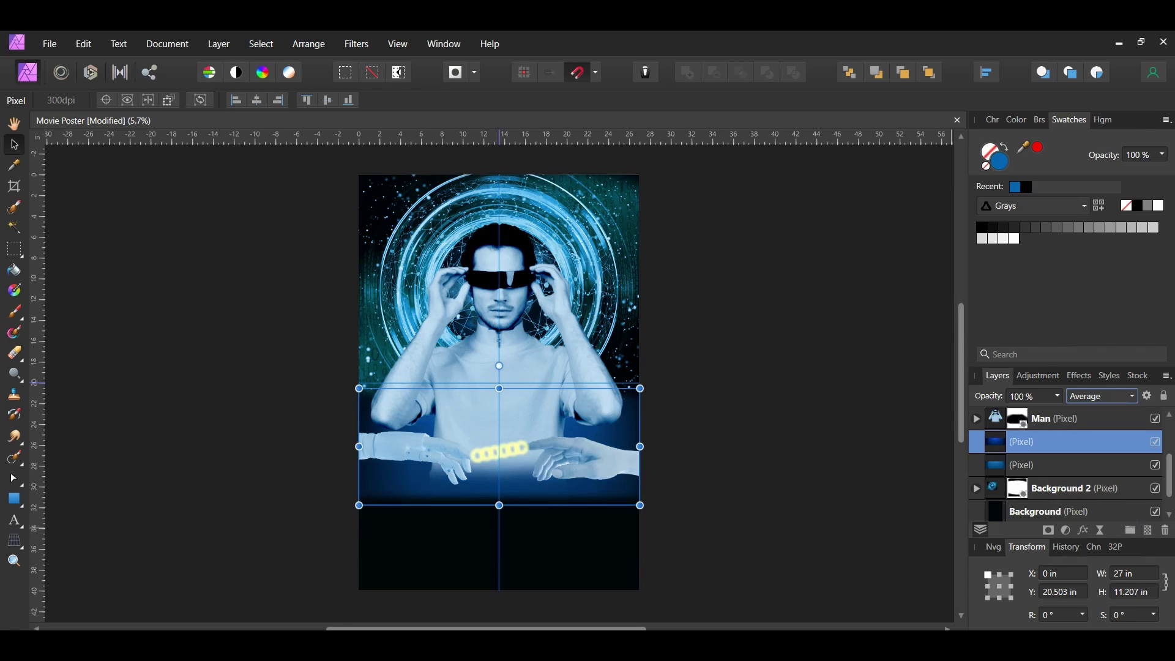
scroll(1034, 466, down, 1)
click(1053, 442)
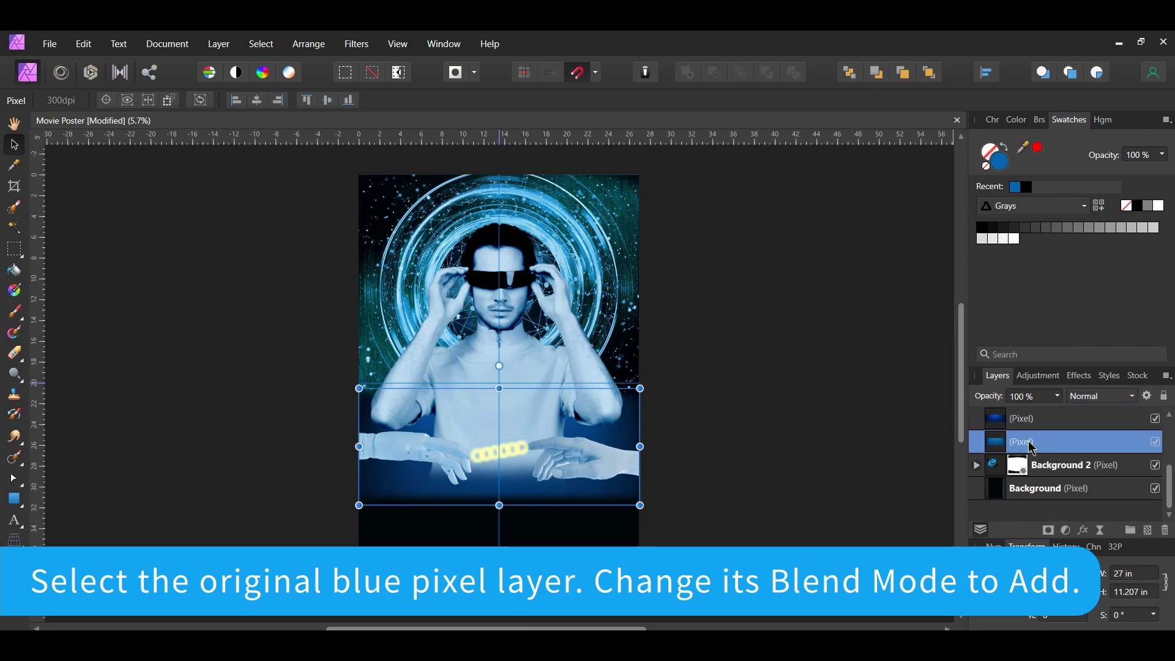
click(1129, 396)
click(1095, 578)
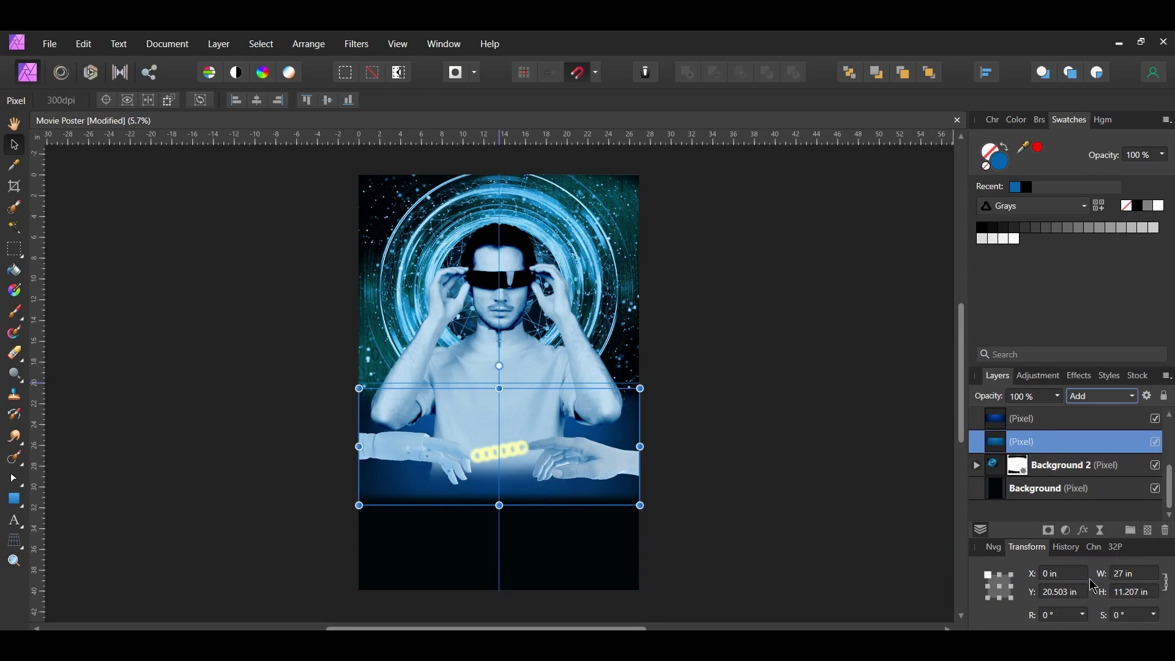
Step: Lower the blue light layer's opacity to 70%
scroll(1041, 453, up, 1)
click(1041, 441)
click(1058, 397)
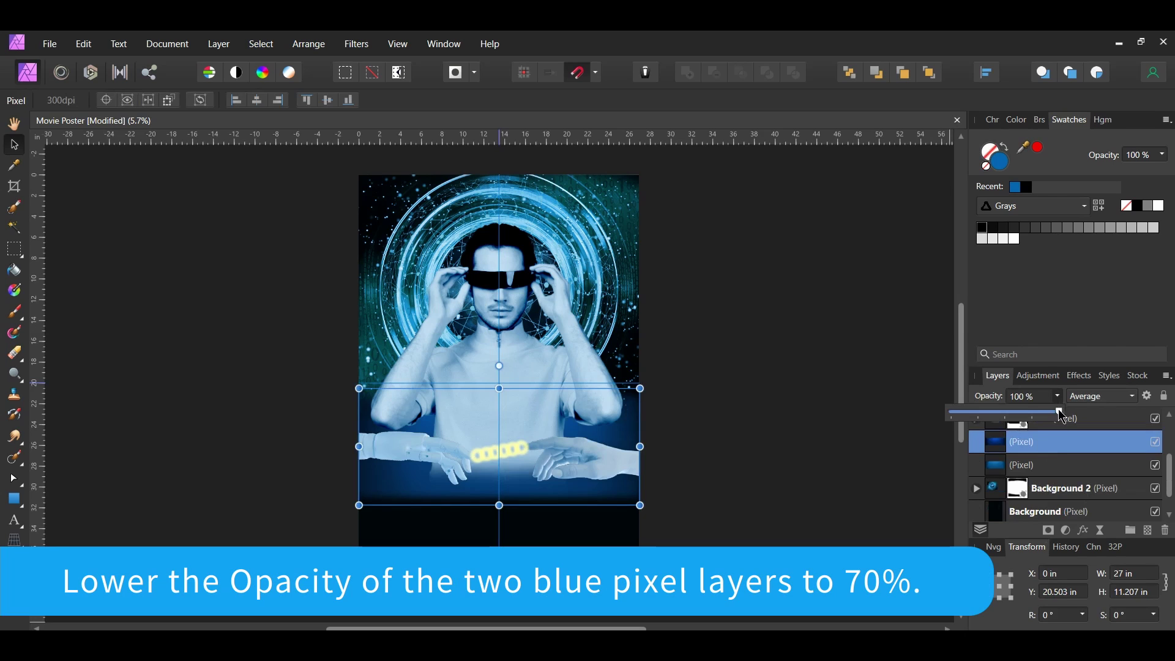
mouse_move(1057, 412)
mouse_down()
mouse_move(1027, 411)
mouse_move(1061, 420)
mouse_up()
click(1053, 466)
click(1058, 396)
click(928, 496)
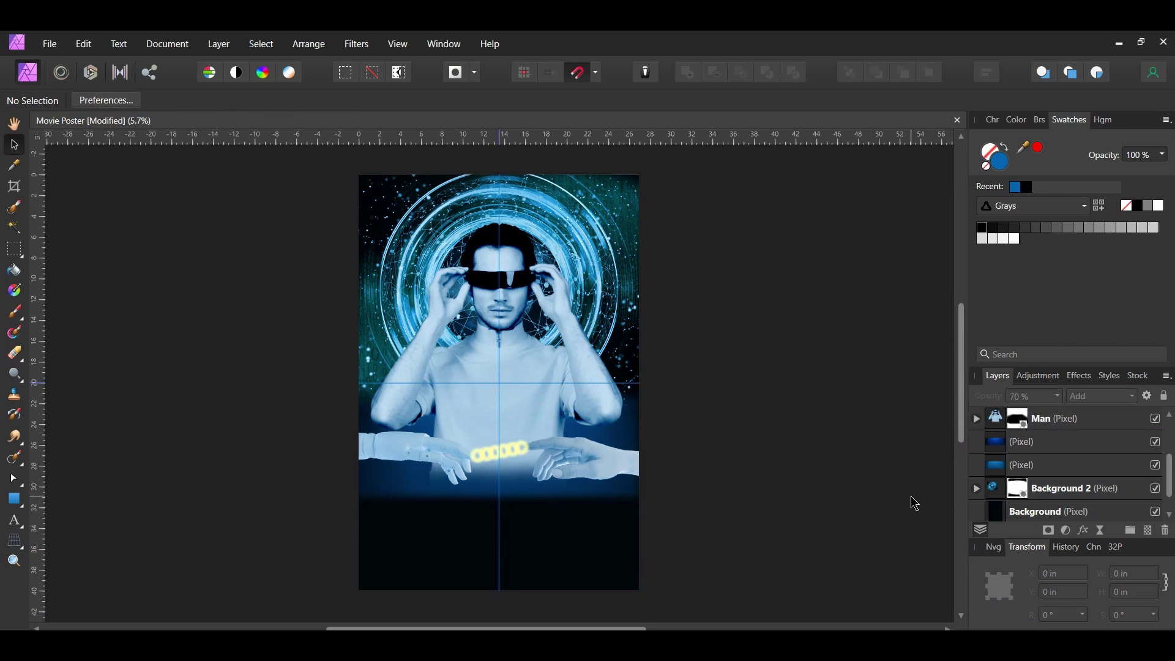
Step: Group both blue layers as 'Blue Lights' and save the poster
click(1040, 442)
shift+click(1059, 467)
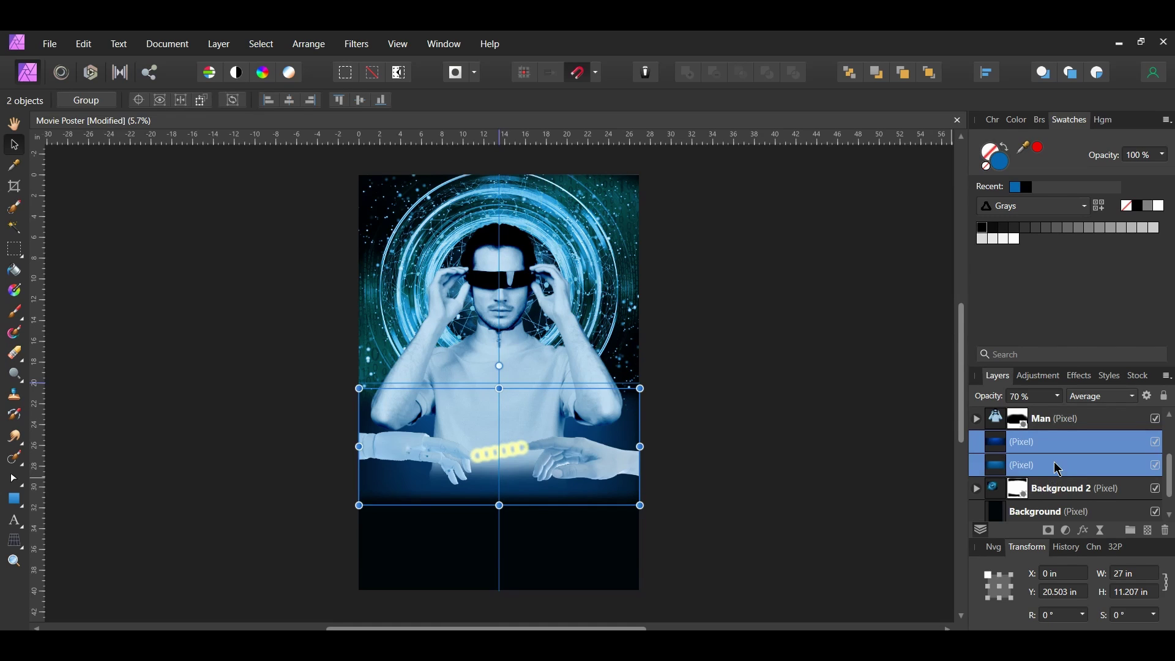
key(ctrl+g)
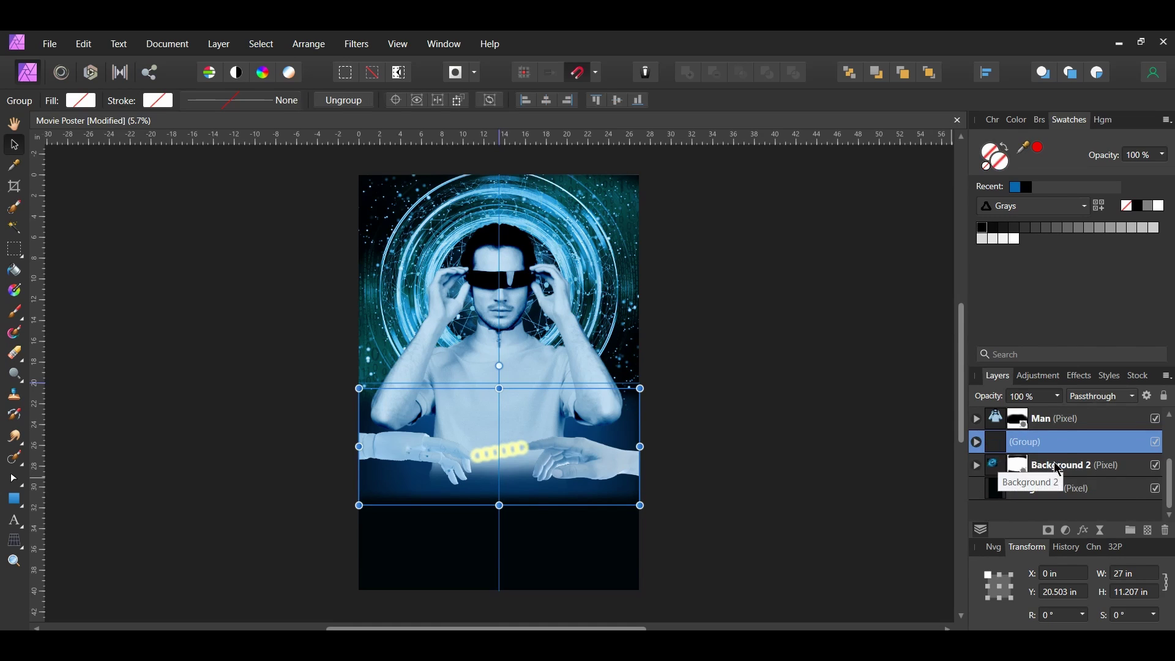
double_click(1062, 442)
text(Blue Lights)
key(Return)
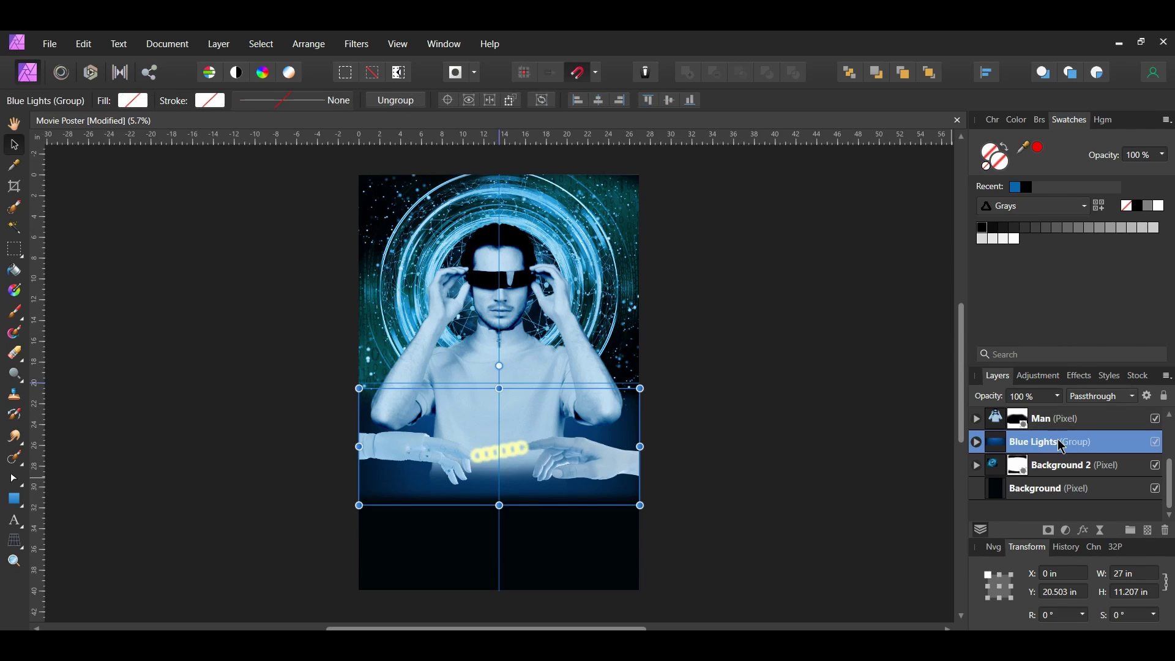
key(ctrl+s)
click(863, 507)
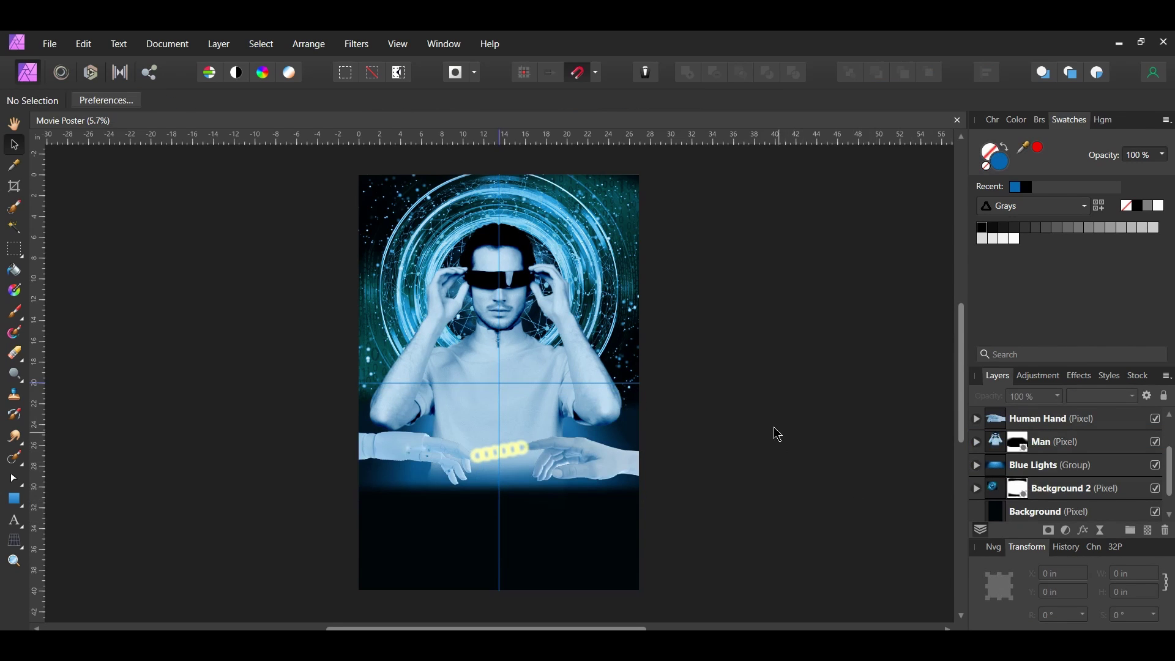
Step: Add artistic text 'CONNECTION' on the lower part of the poster
key(t)
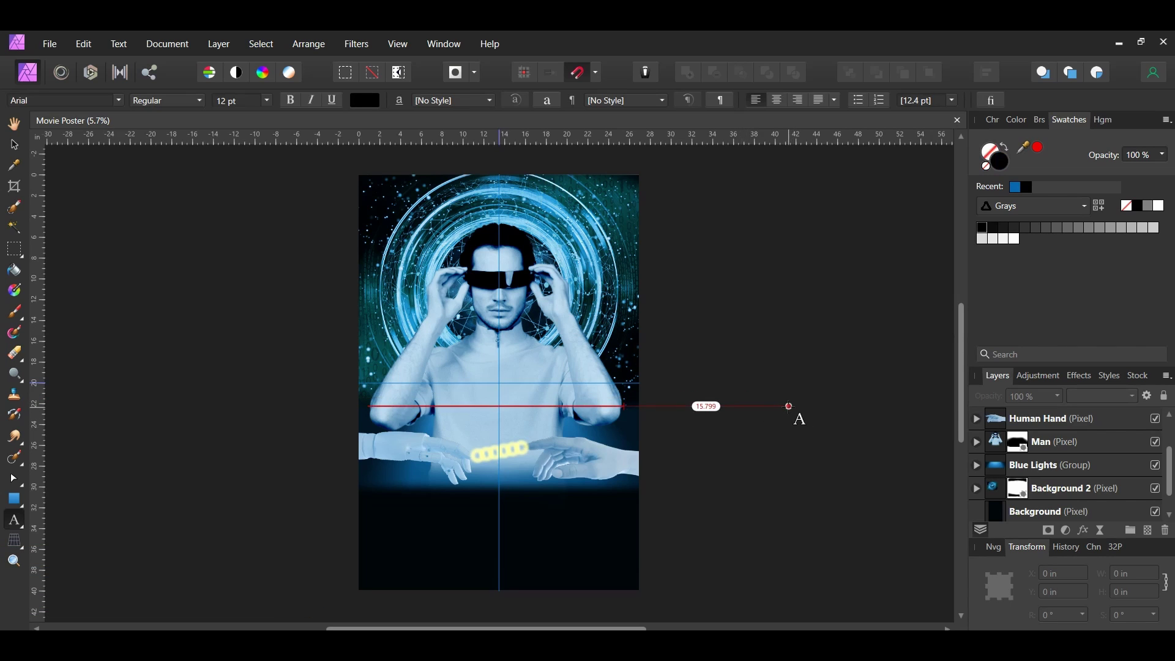
drag(369, 494, 376, 521)
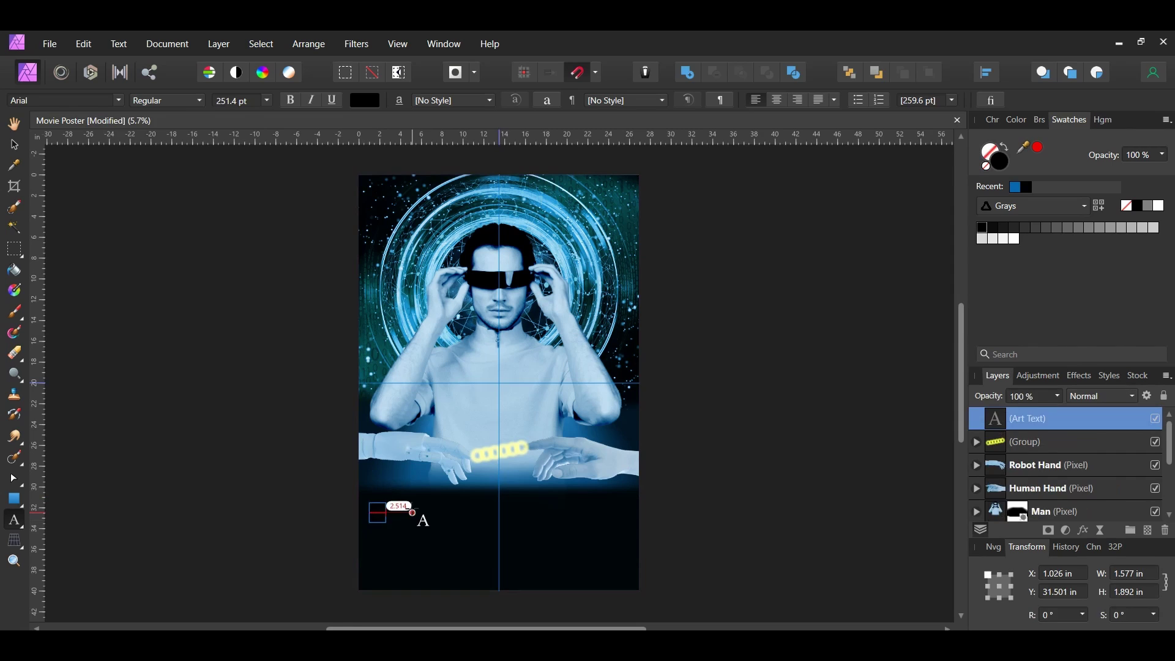
text(CONNECTION)
key(Escape)
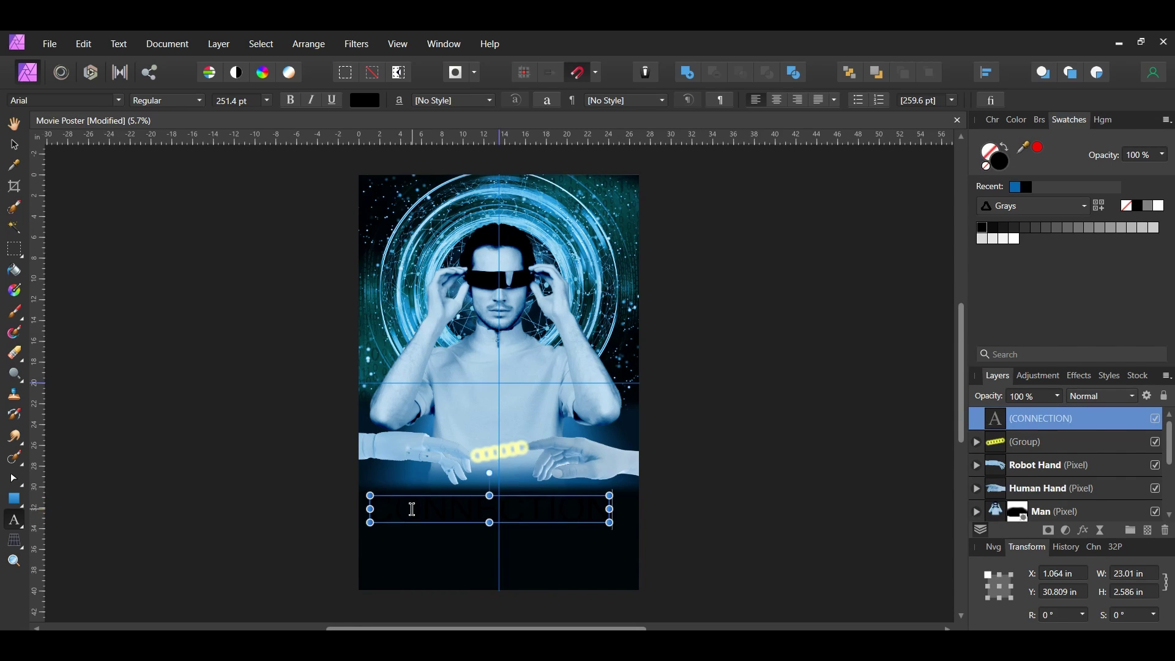
key(Escape)
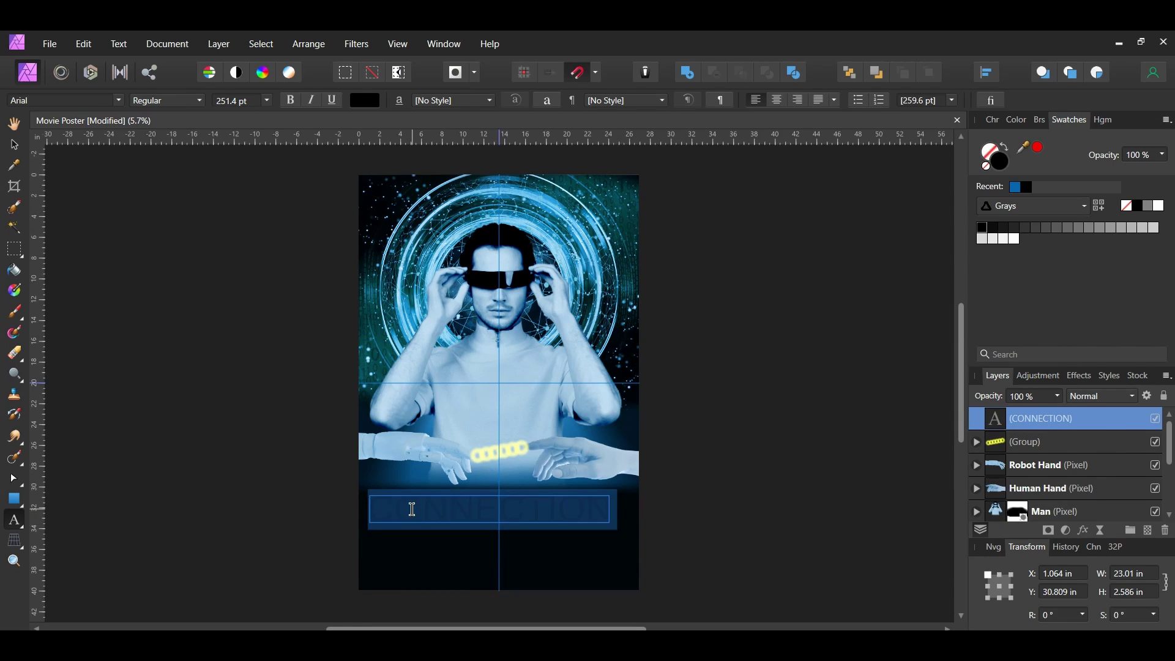
click(412, 510)
Step: Colour the CONNECTION title yellow F7F641
click(365, 100)
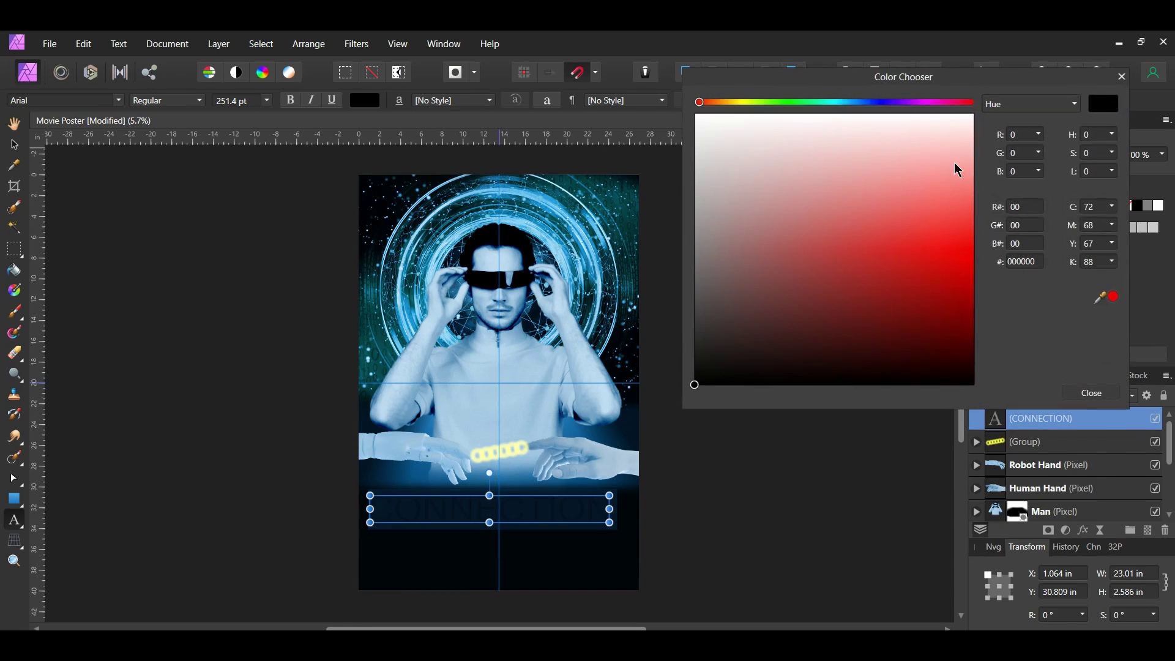
click(1016, 261)
key(BackSpace)
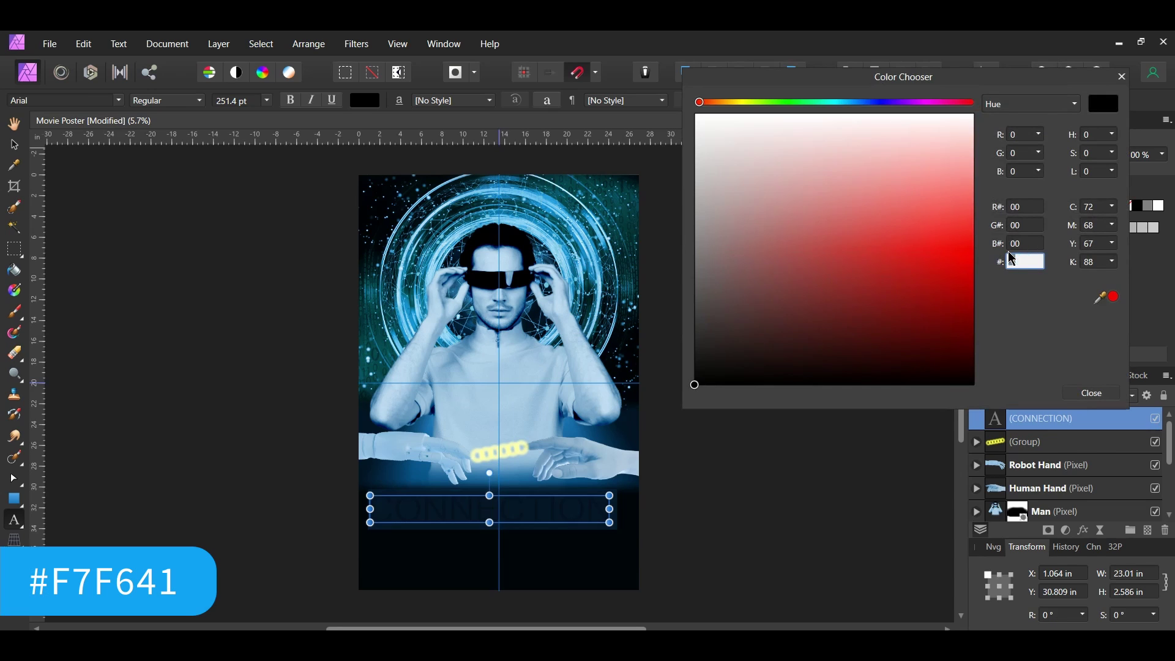
text(F7F641)
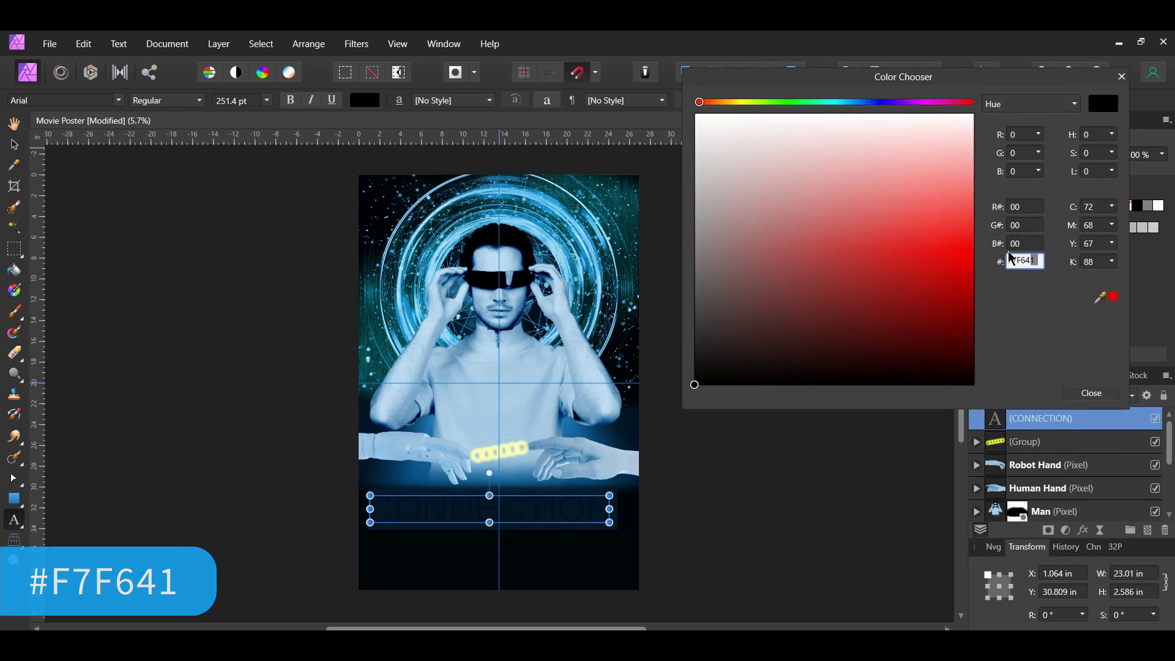
key(Return)
click(1123, 76)
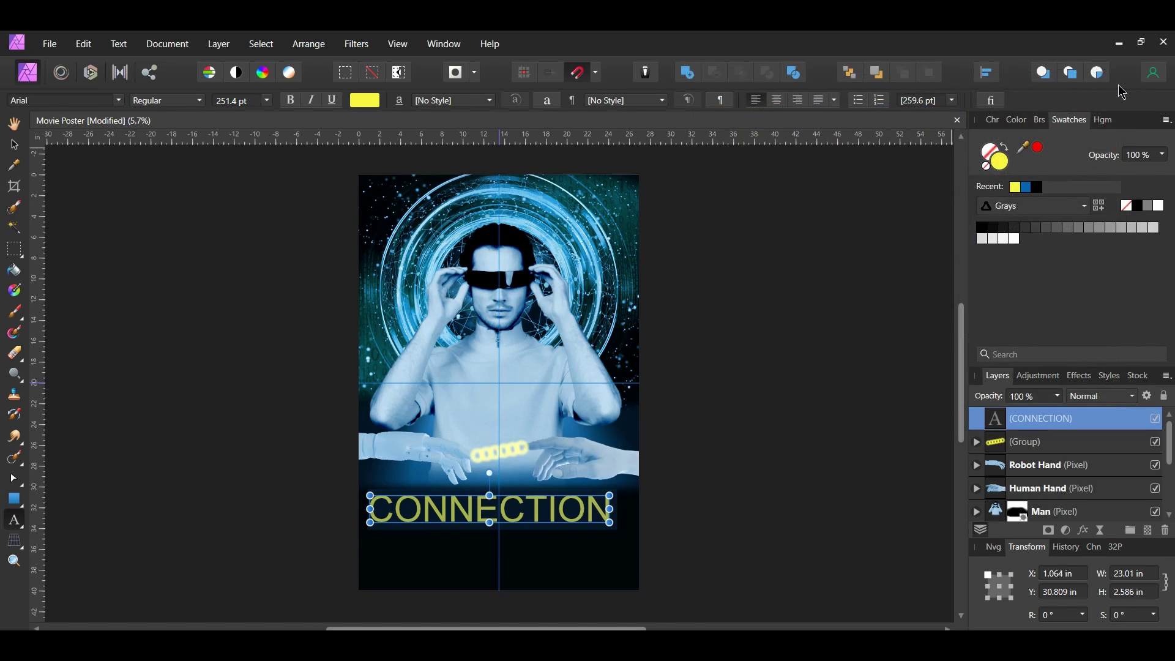
Step: Set the title in the Furore font and enlarge it across the poster width
click(119, 104)
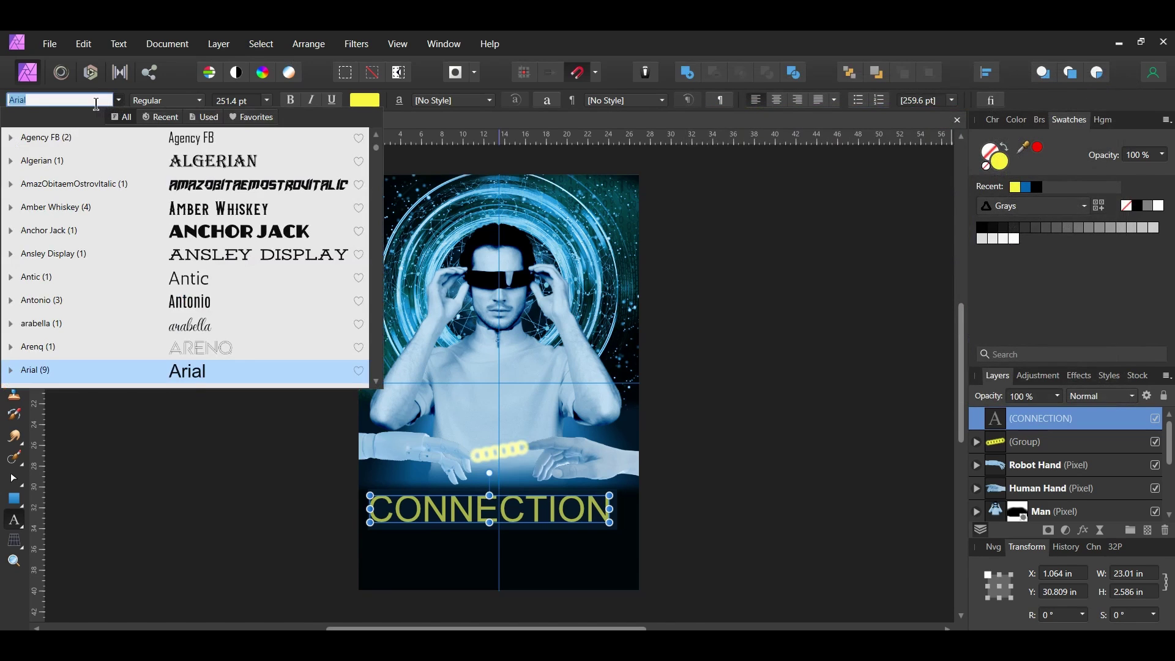
text(fu)
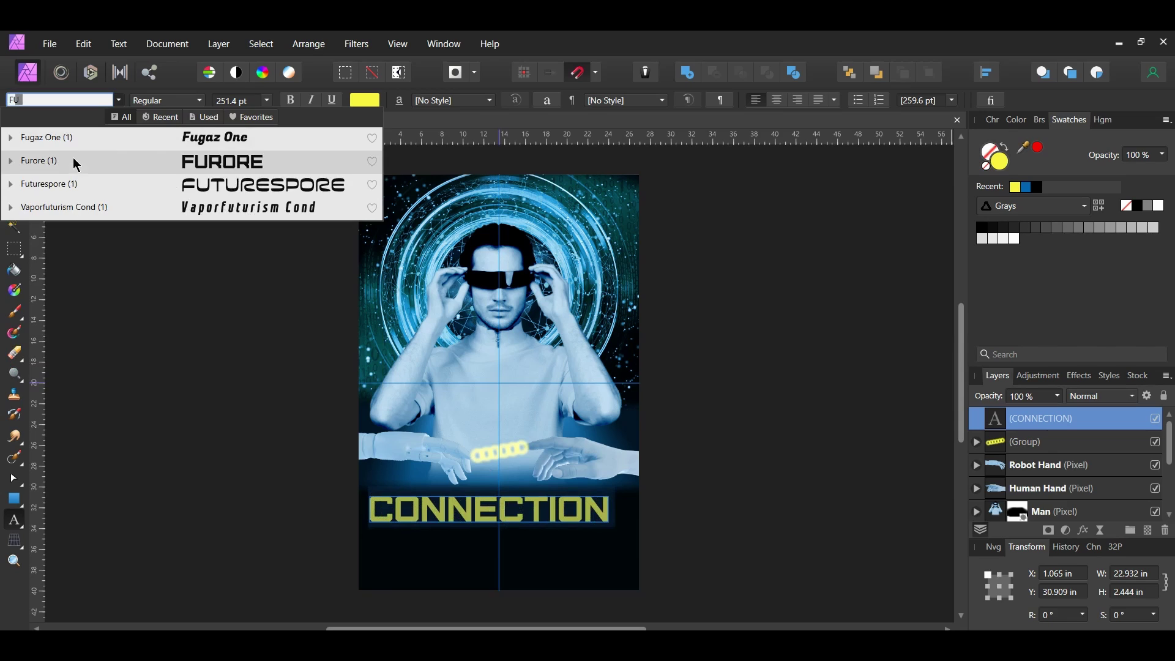
click(72, 161)
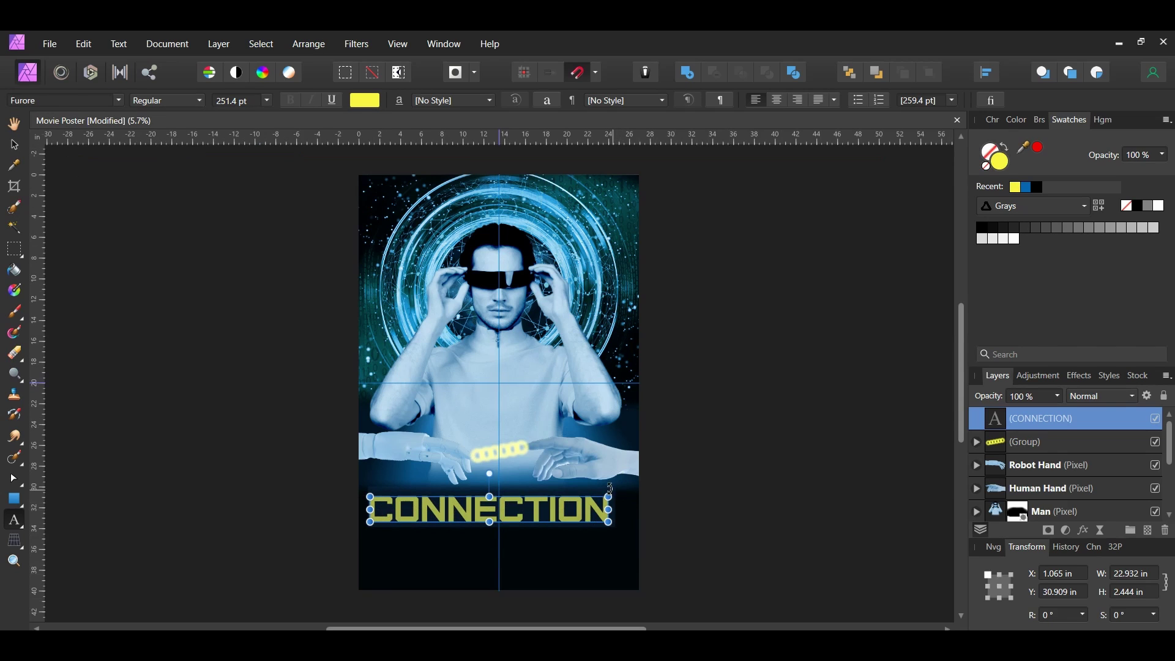
drag(609, 495, 636, 488)
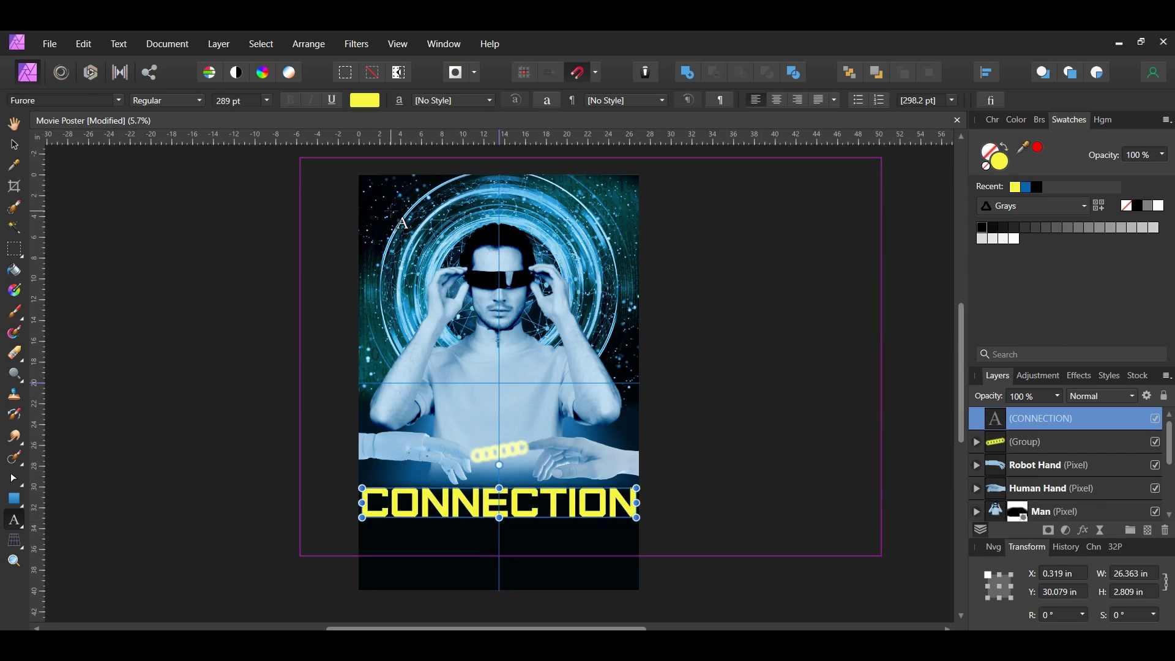
mouse_move(396, 218)
mouse_down()
mouse_move(401, 234)
mouse_move(389, 227)
mouse_up()
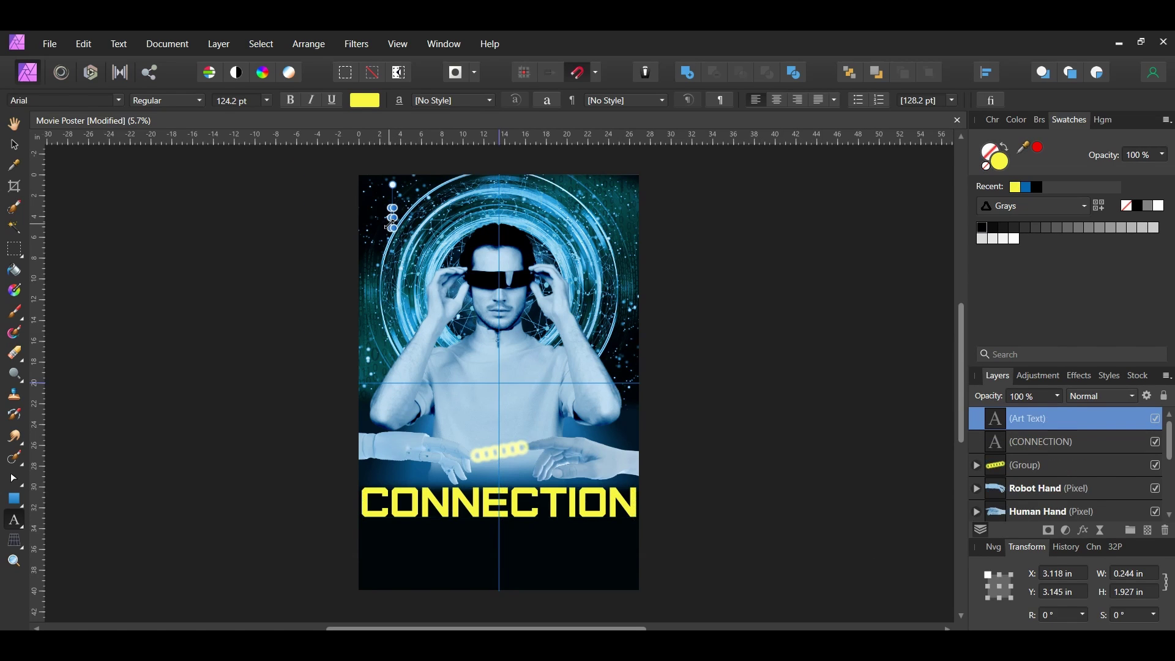
Step: Type the tagline beginning 'When' and style it in white Playfair Display Bold
text(When humans and robots connect, things can turn deadly...)
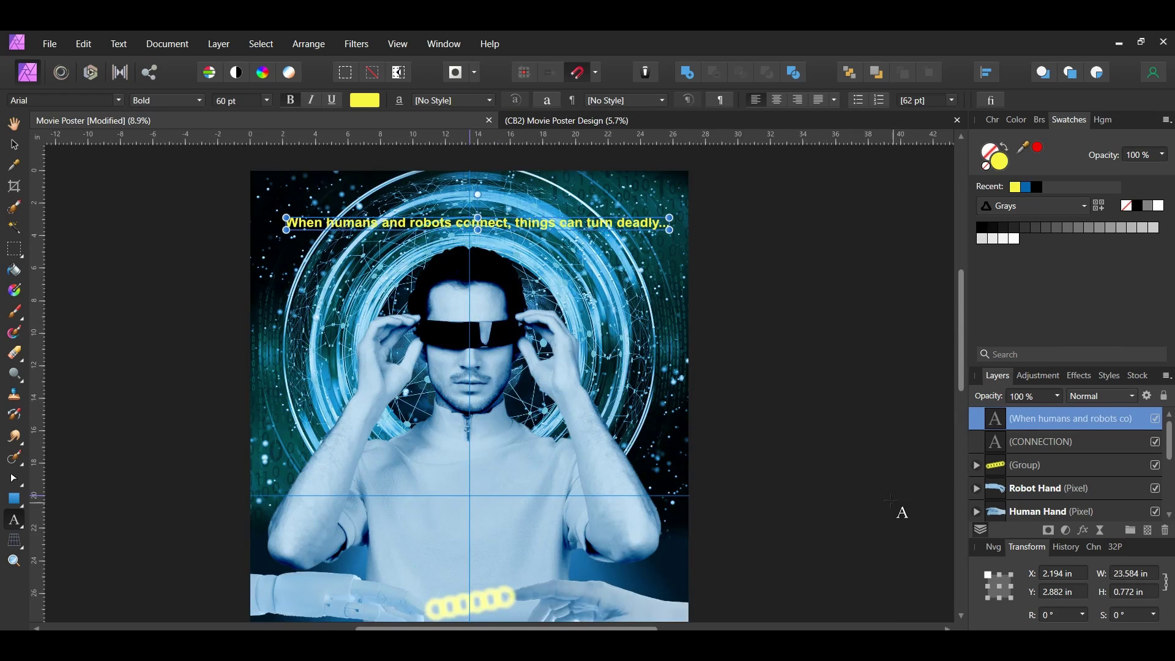
triple_click(345, 226)
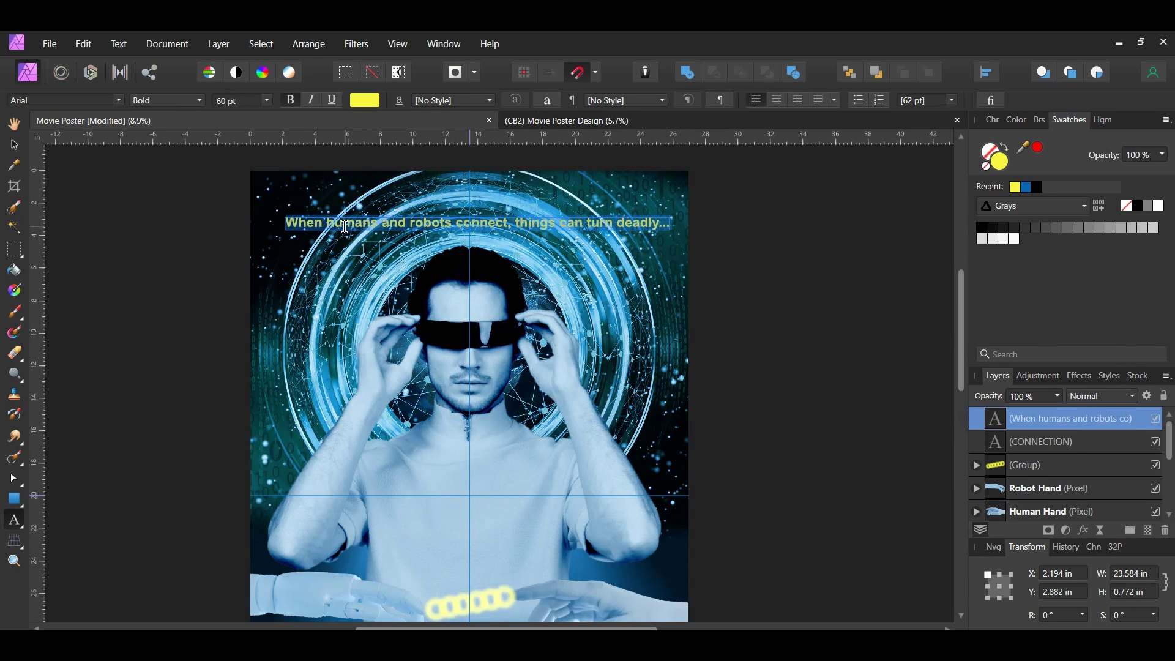
click(87, 100)
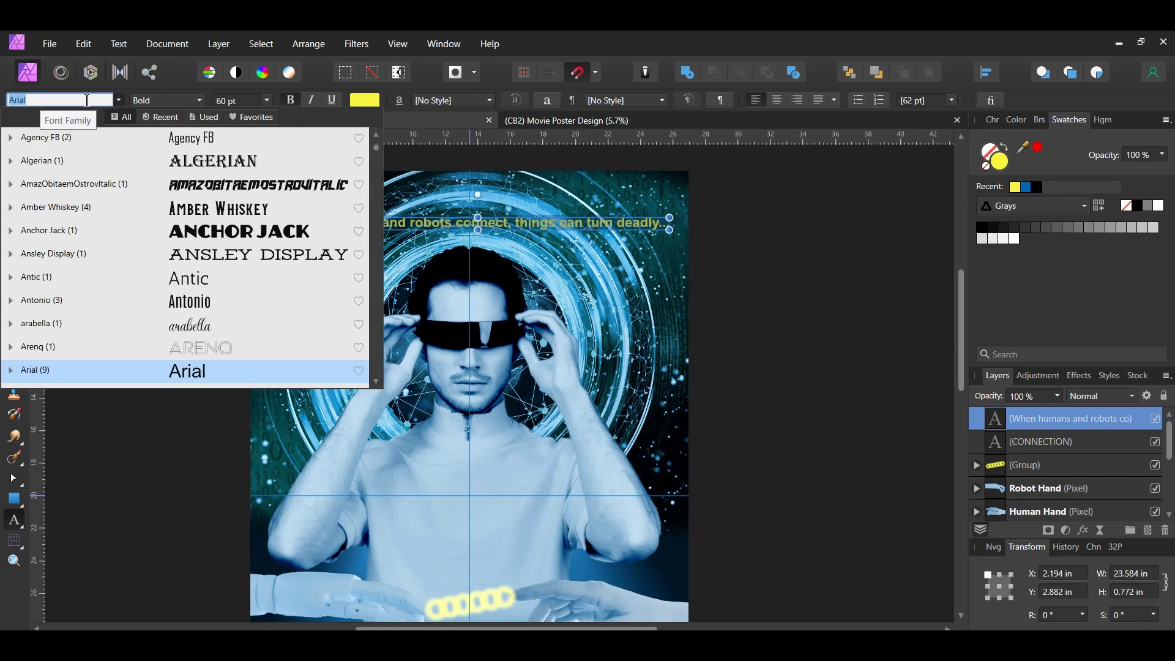
text(pla)
click(11, 230)
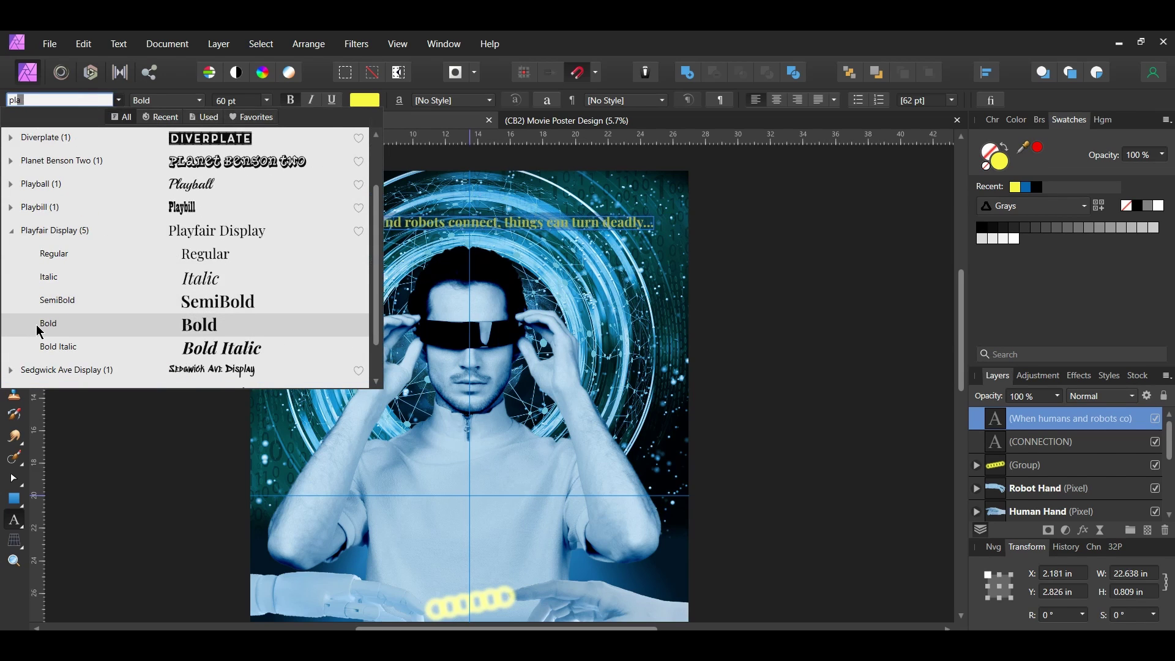
click(38, 331)
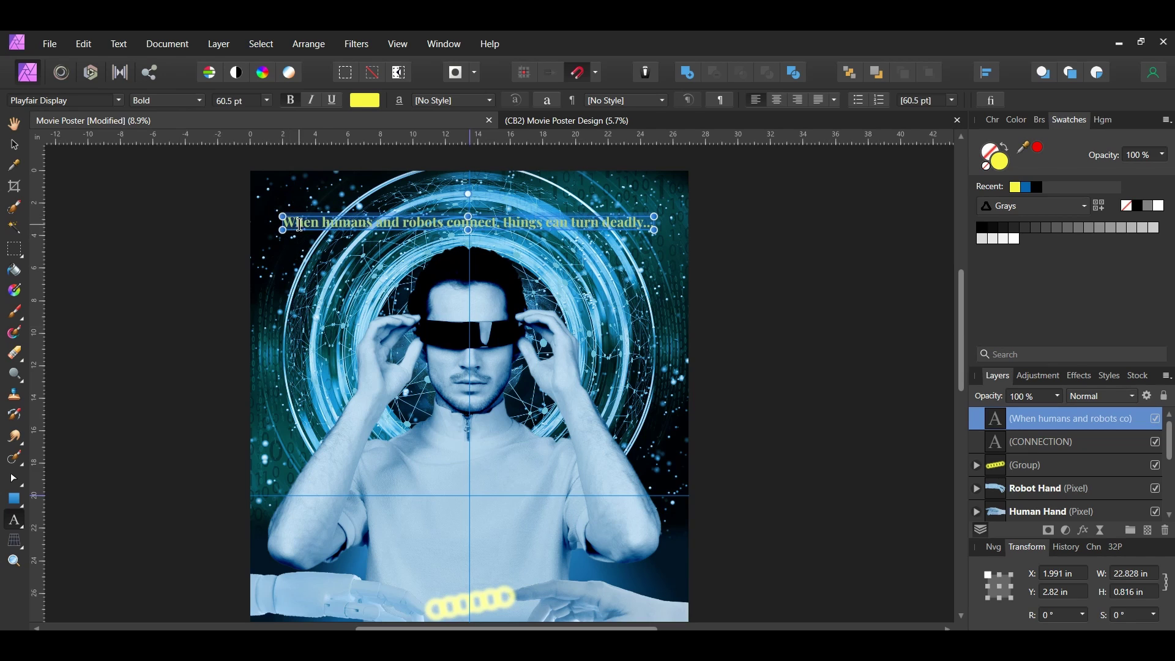
click(1159, 207)
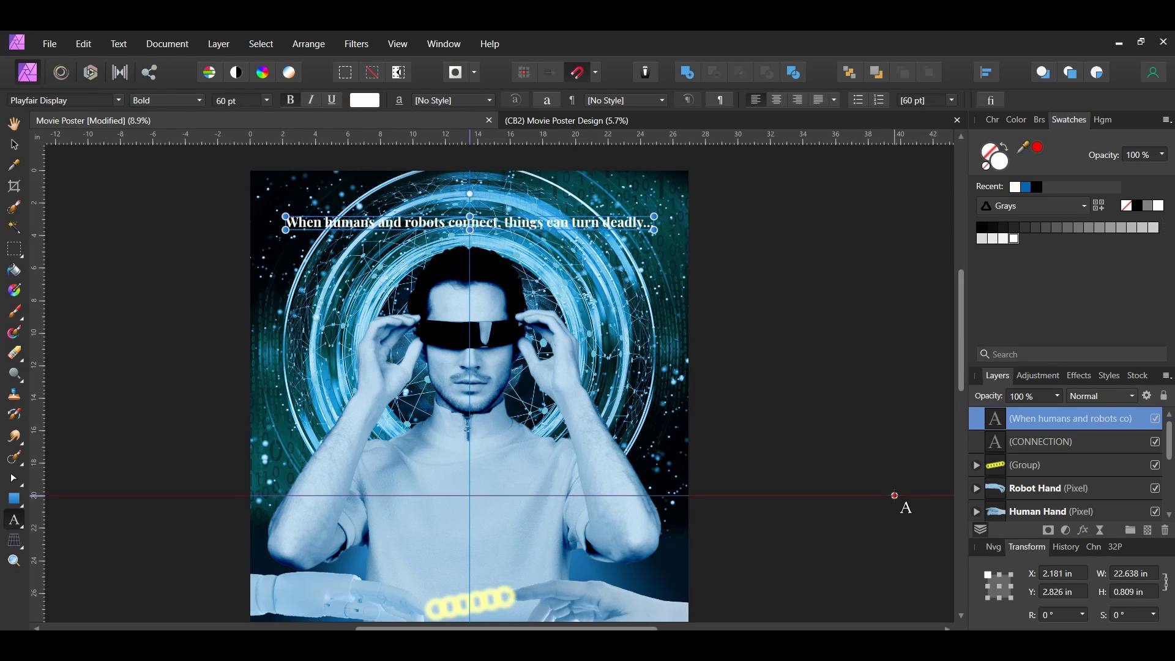
key(ctrl+0)
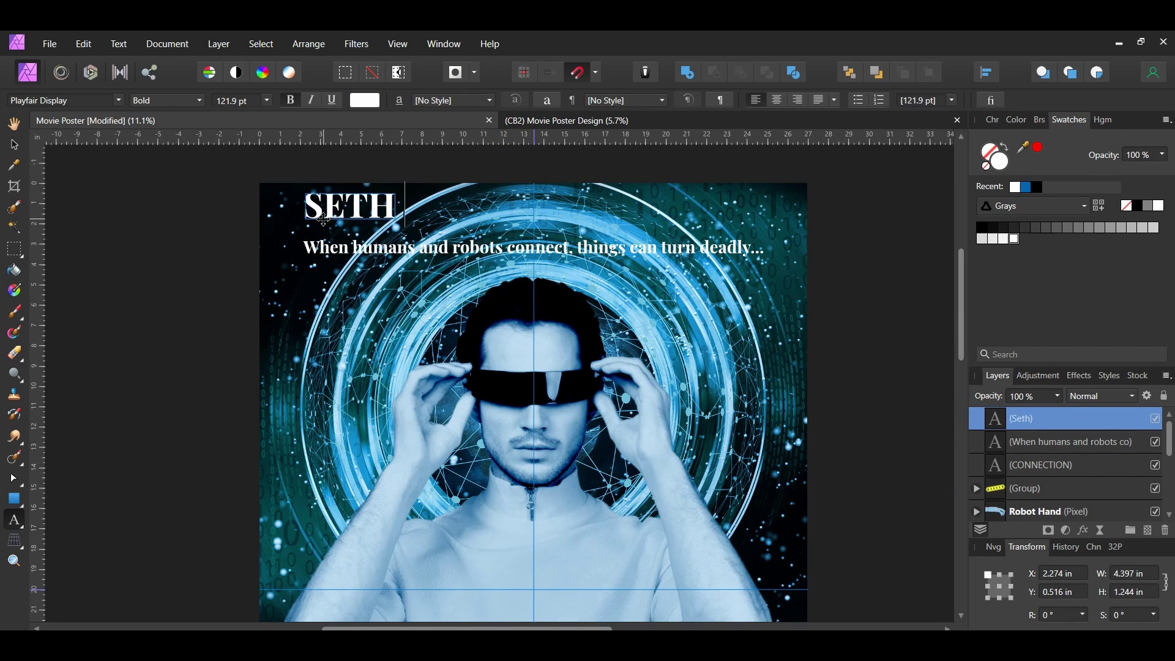
Step: Add the first actor name at top left and a retyped copy with the second name at top right
text(BIRD)
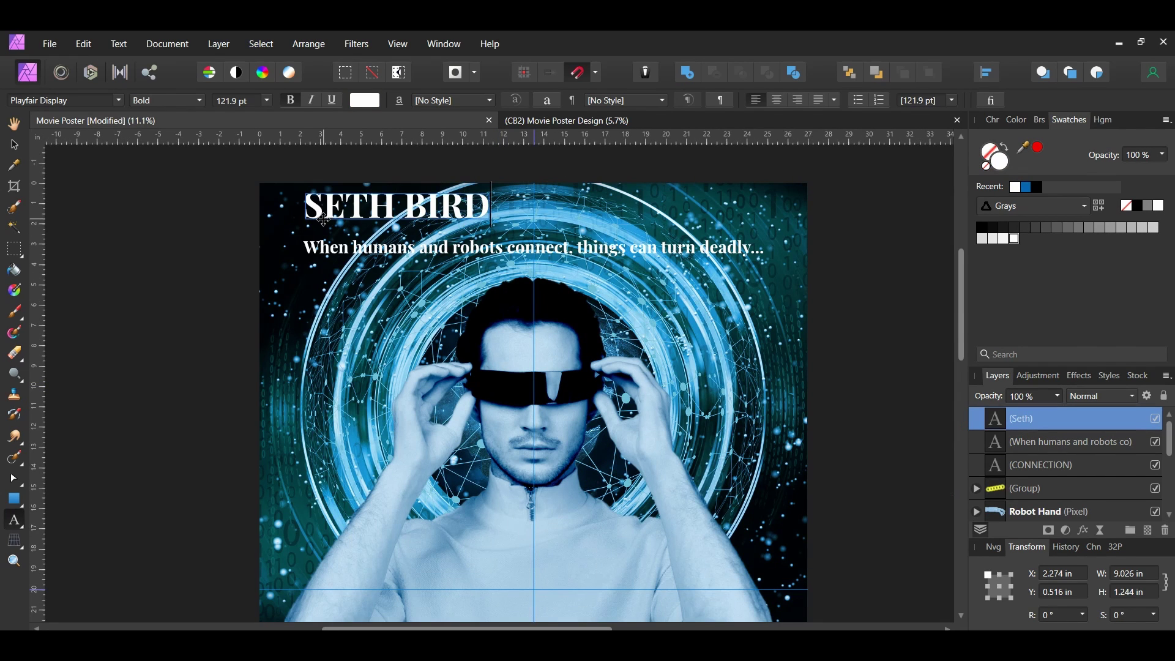
key(Escape)
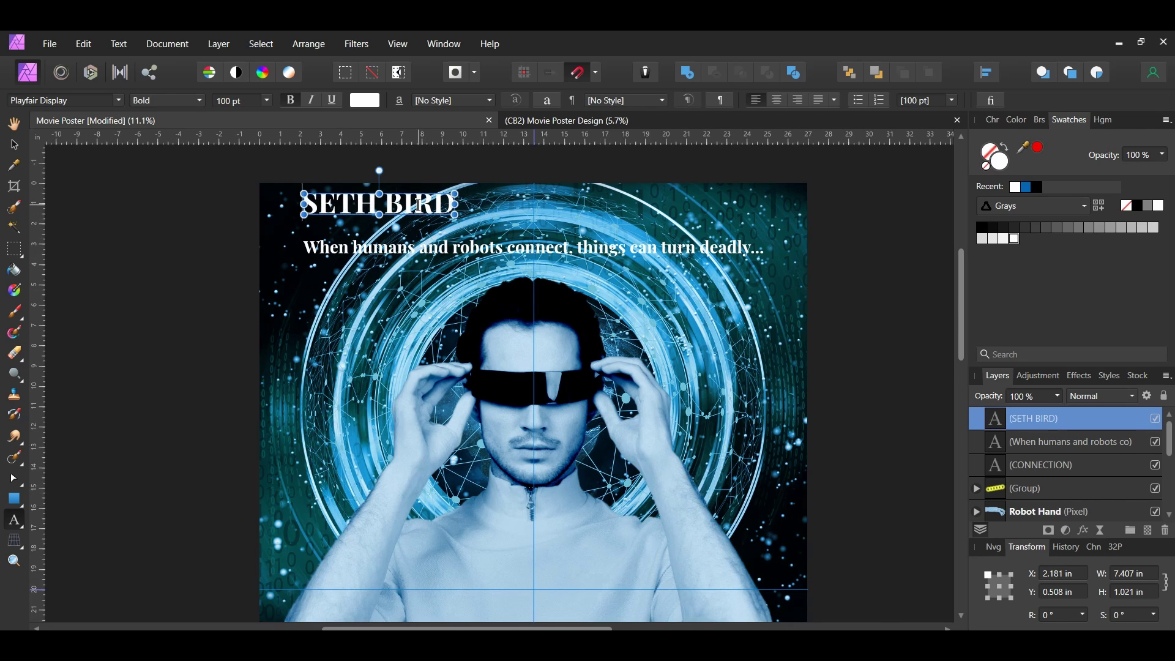
drag(418, 205, 714, 201)
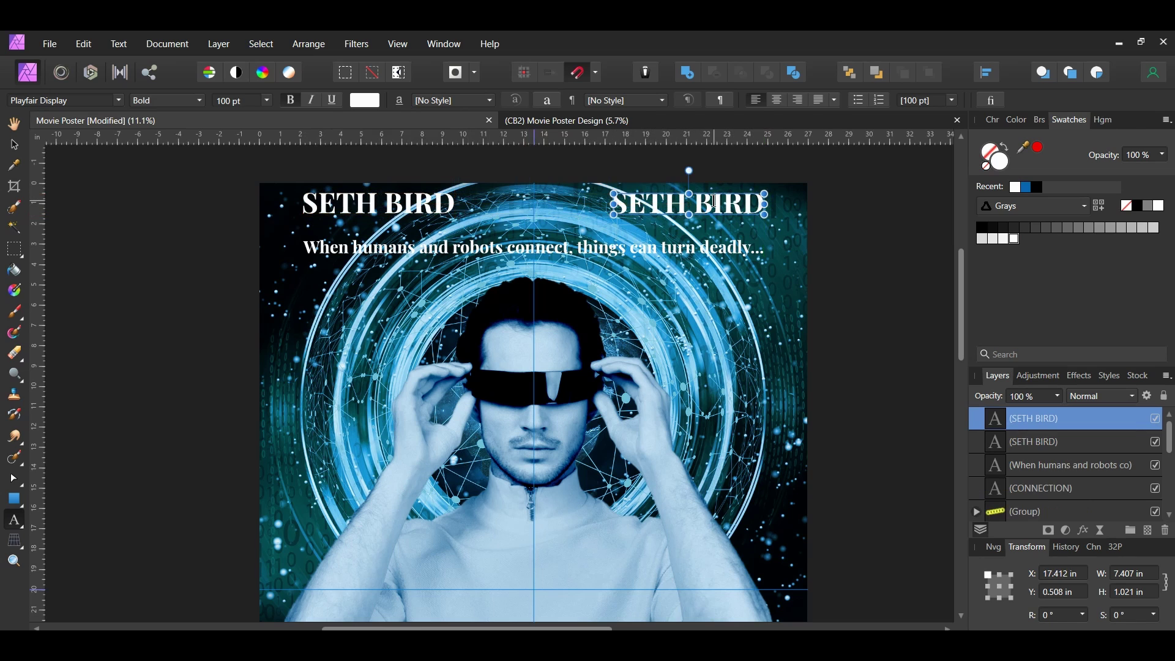
triple_click(715, 201)
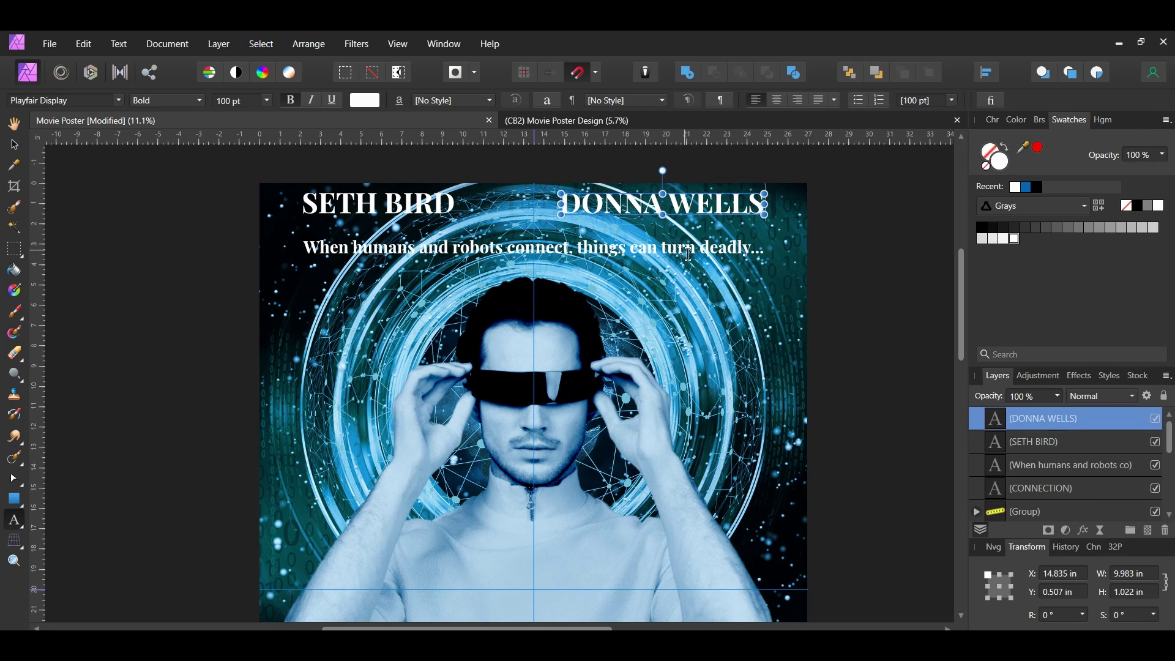
Step: Colour both actor names yellow F7F641
shift+click(1036, 443)
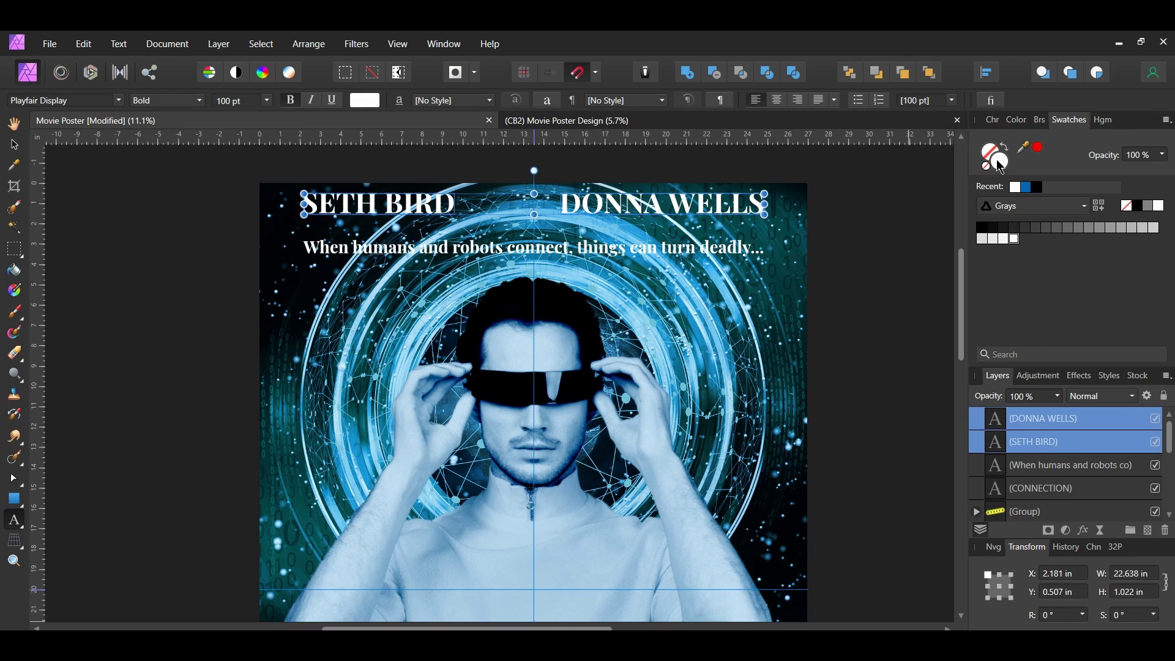
double_click(1000, 165)
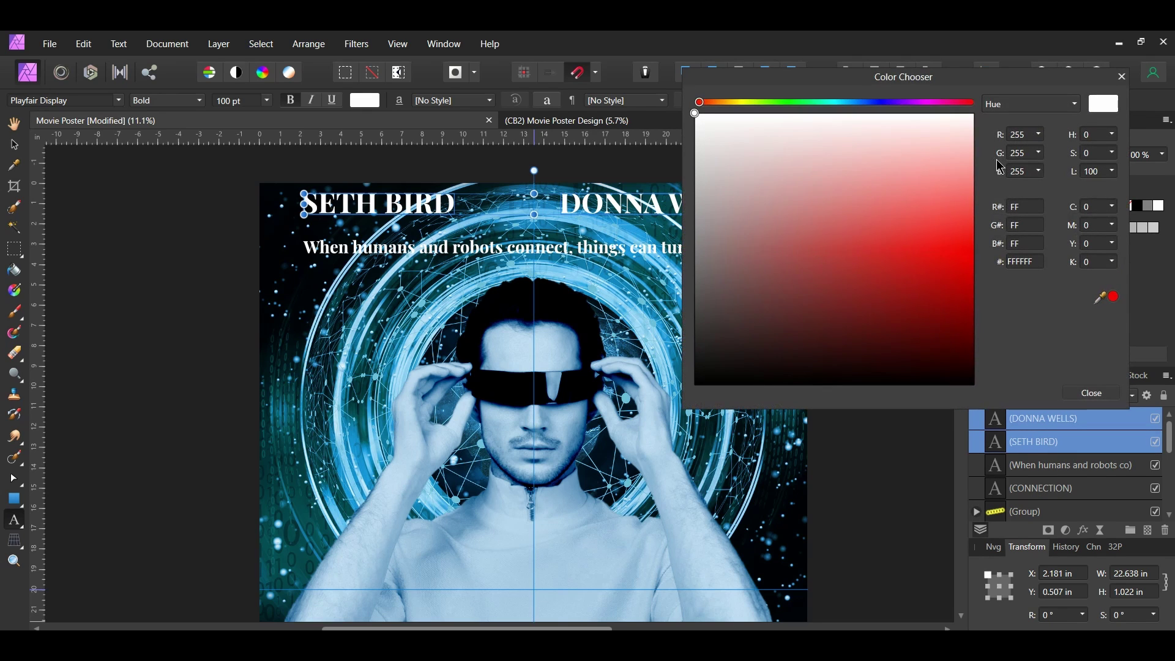
click(1032, 262)
text(F7)
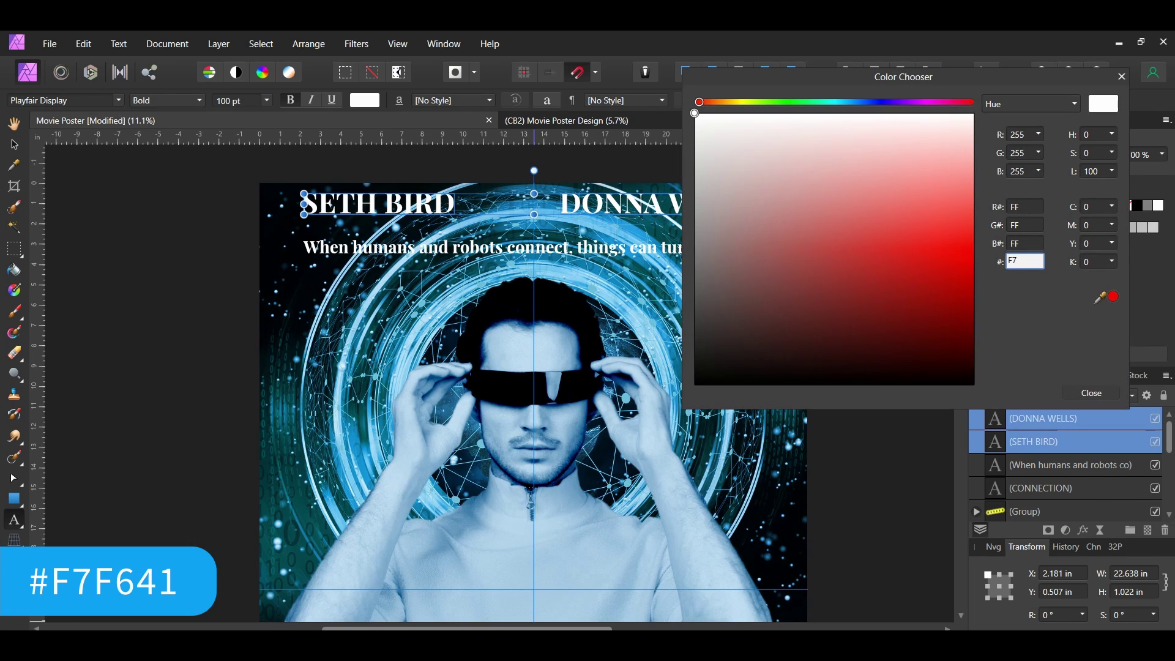
text(F641)
key(Return)
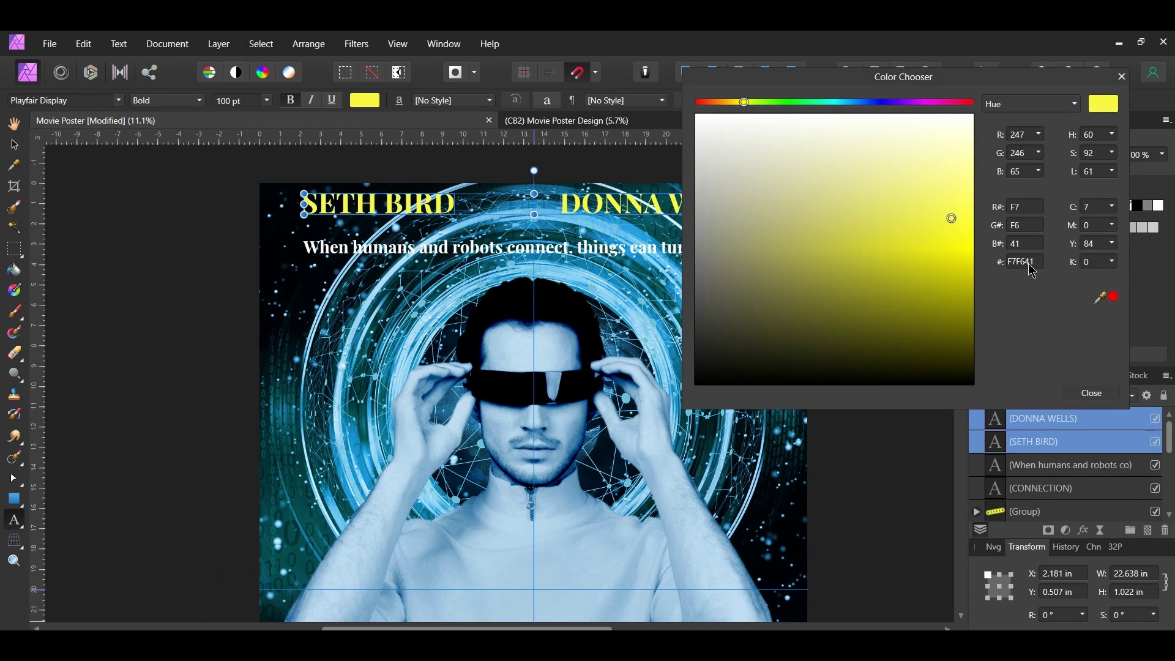
click(1108, 396)
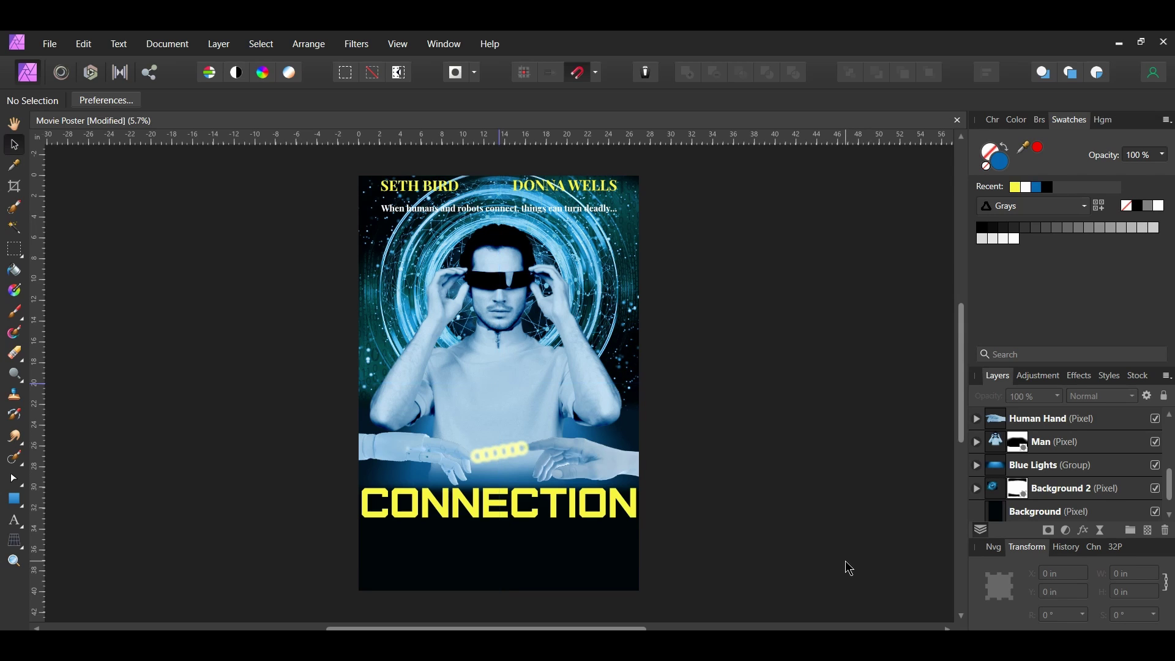
Step: Place the credits image PngItem_2012952.png into the poster
click(50, 44)
click(105, 210)
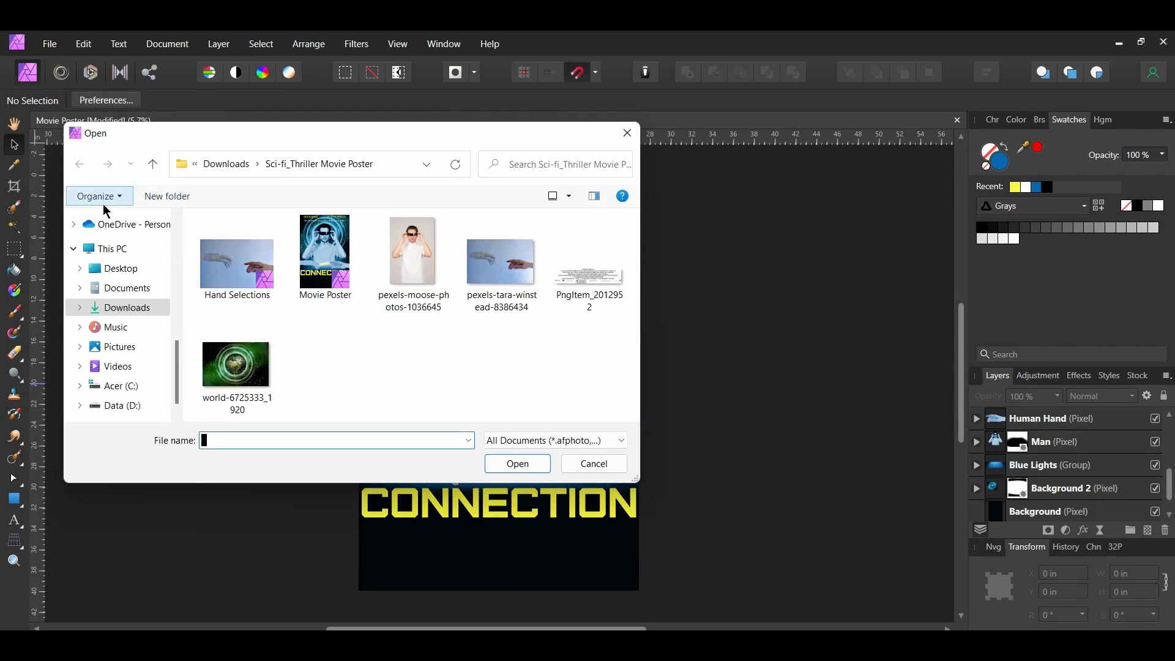
click(589, 263)
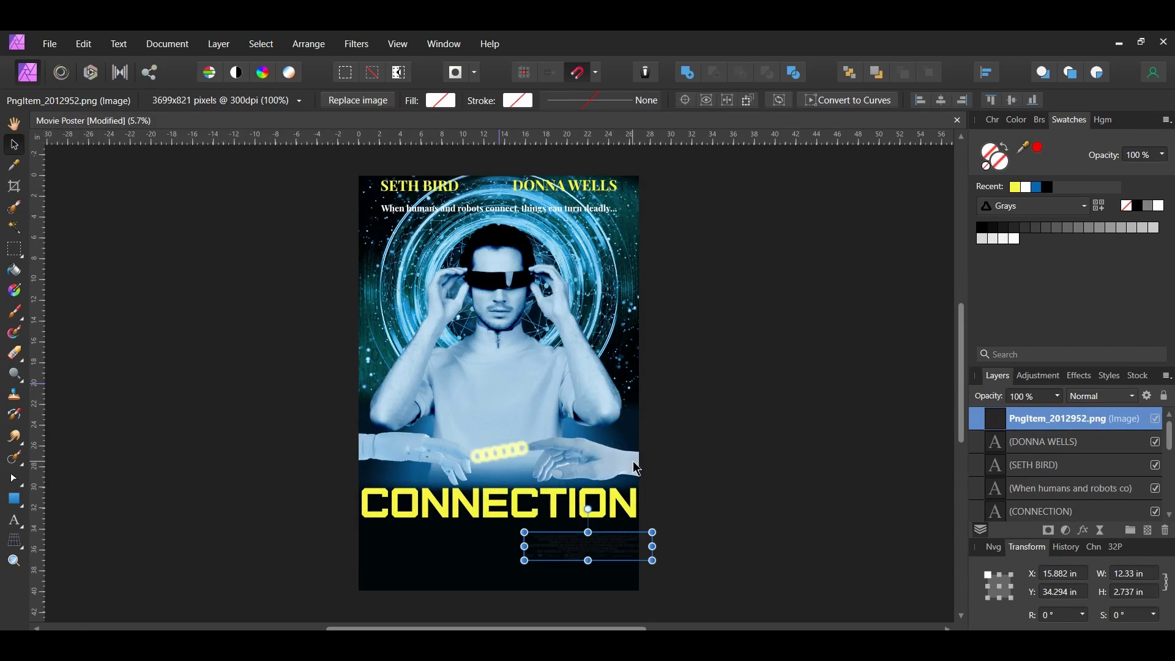
Step: Draw a white rectangle across the poster bottom, layered beneath the credits image
click(13, 498)
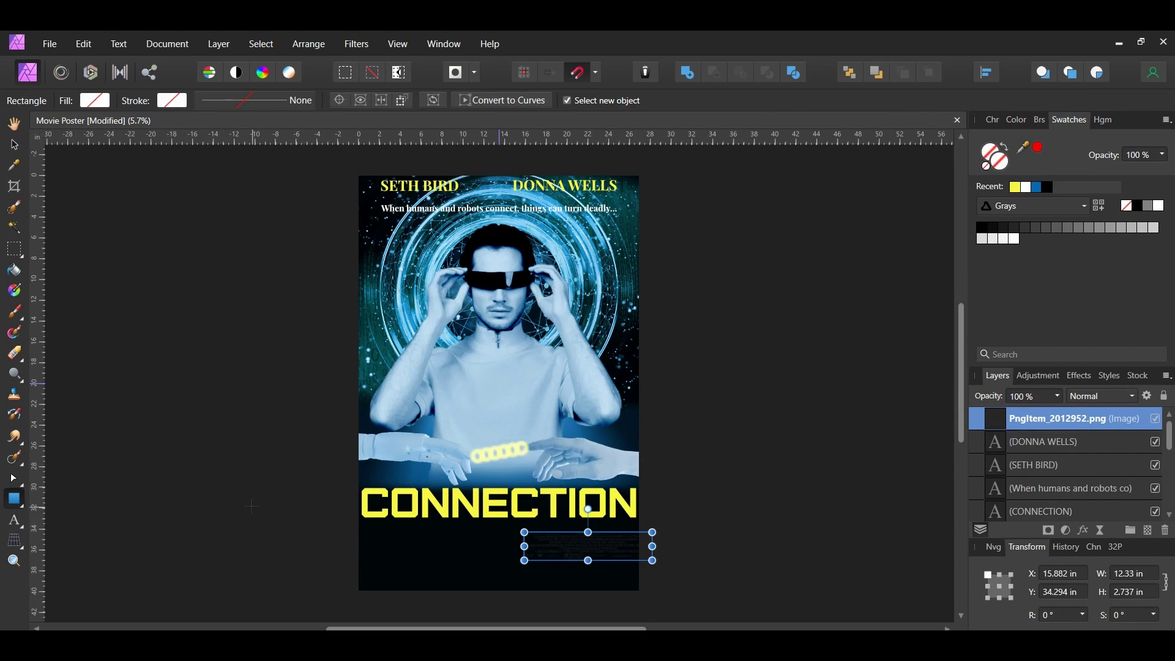
click(1162, 207)
drag(359, 529, 639, 591)
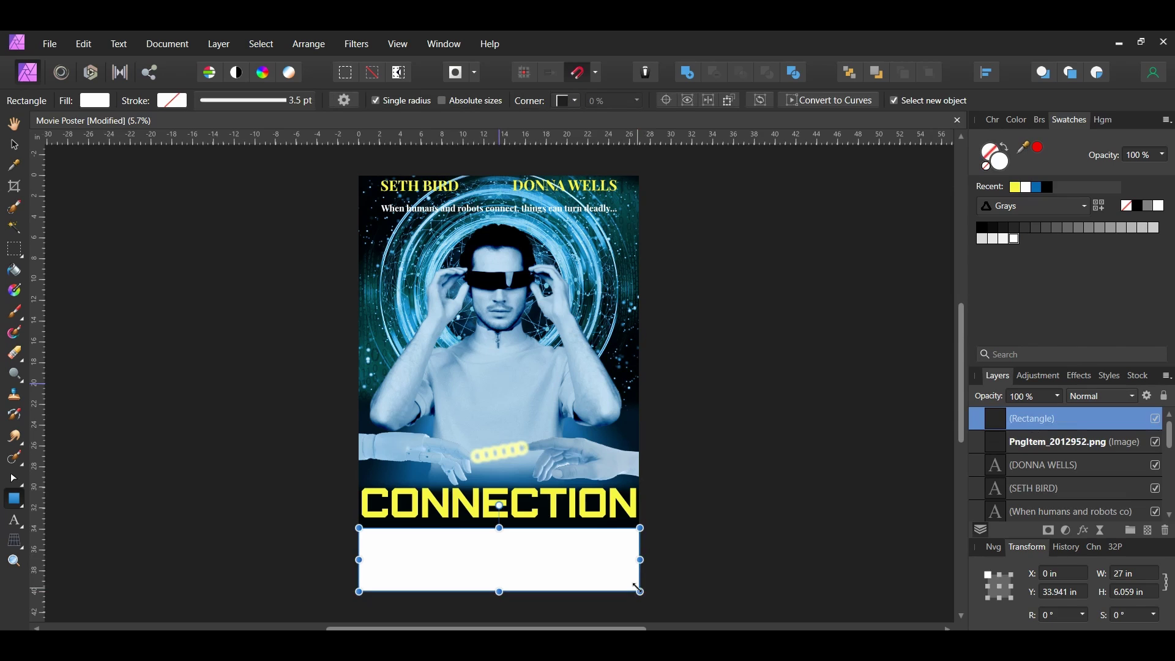
drag(983, 423, 982, 456)
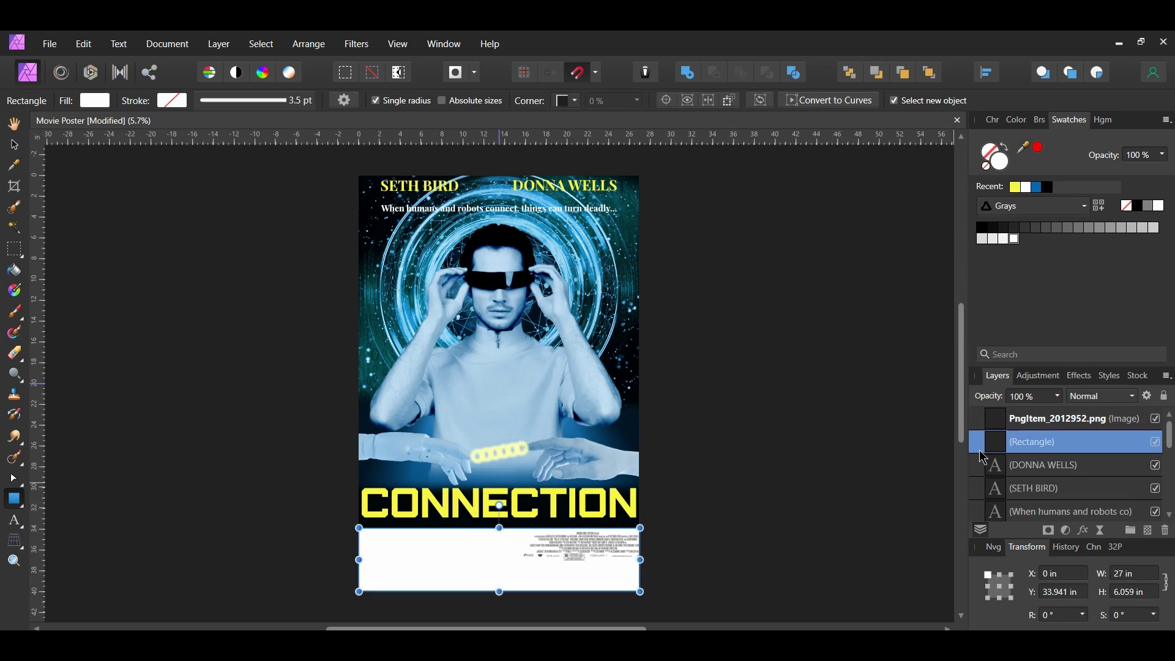
Step: Enlarge the credits image over the white block and nudge the CONNECTION title down
key(v)
click(572, 547)
drag(573, 547, 406, 535)
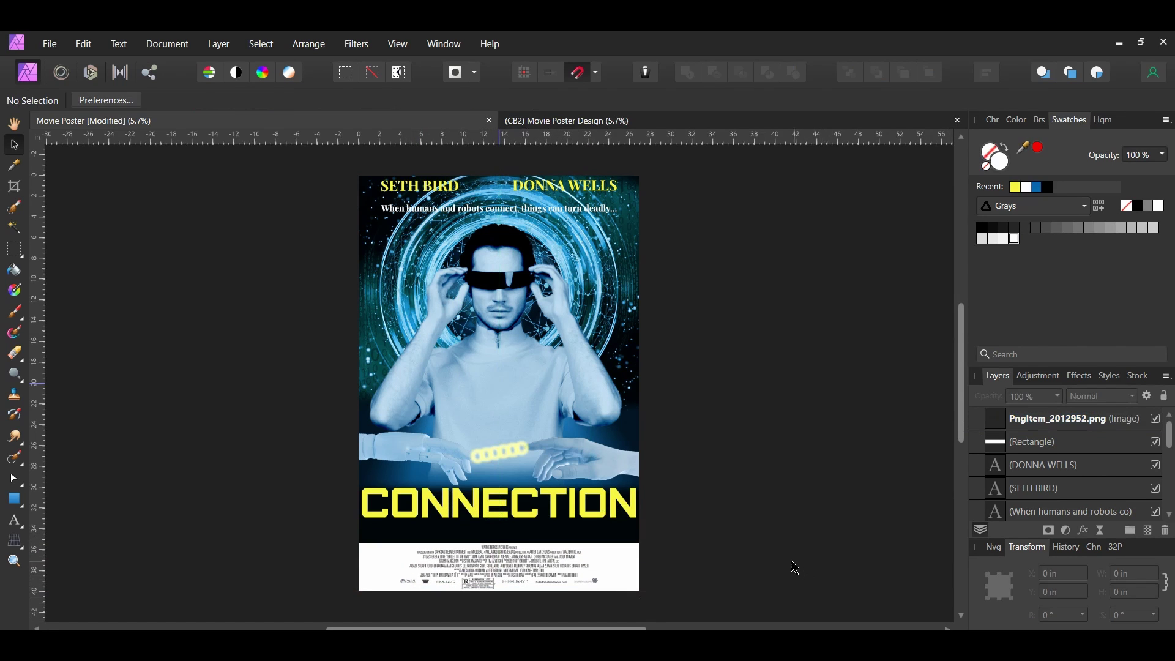
click(499, 518)
drag(496, 511, 496, 518)
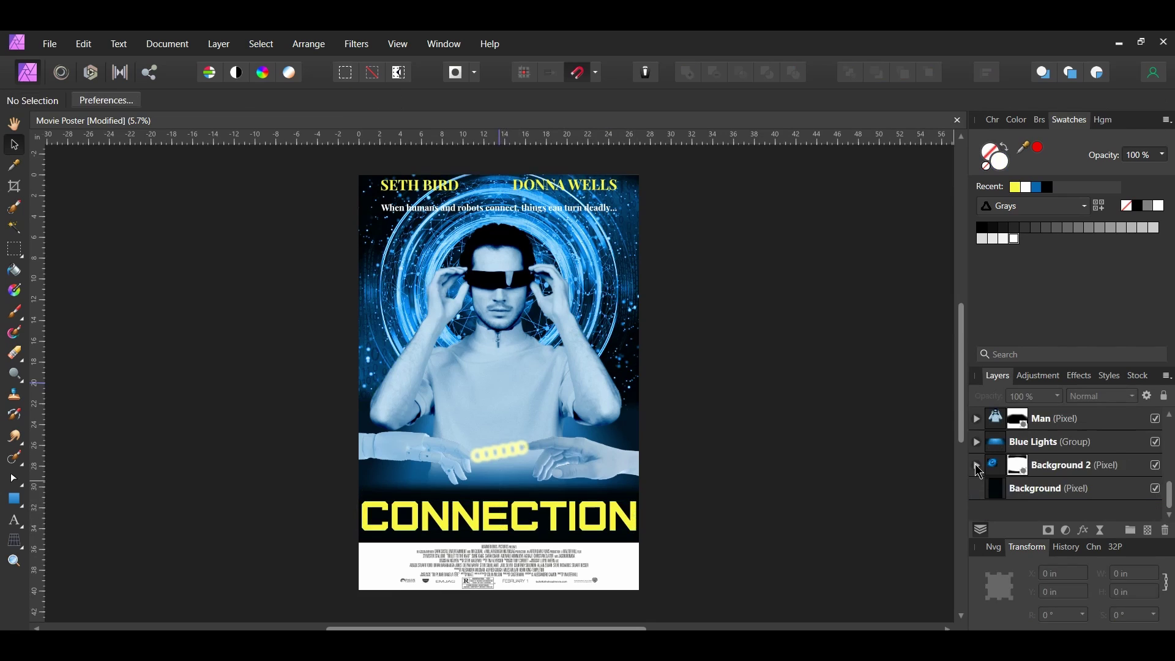
Step: Drag Background 2's opacity down to 70% to soften the glowing ring backdrop
click(1019, 470)
click(1057, 396)
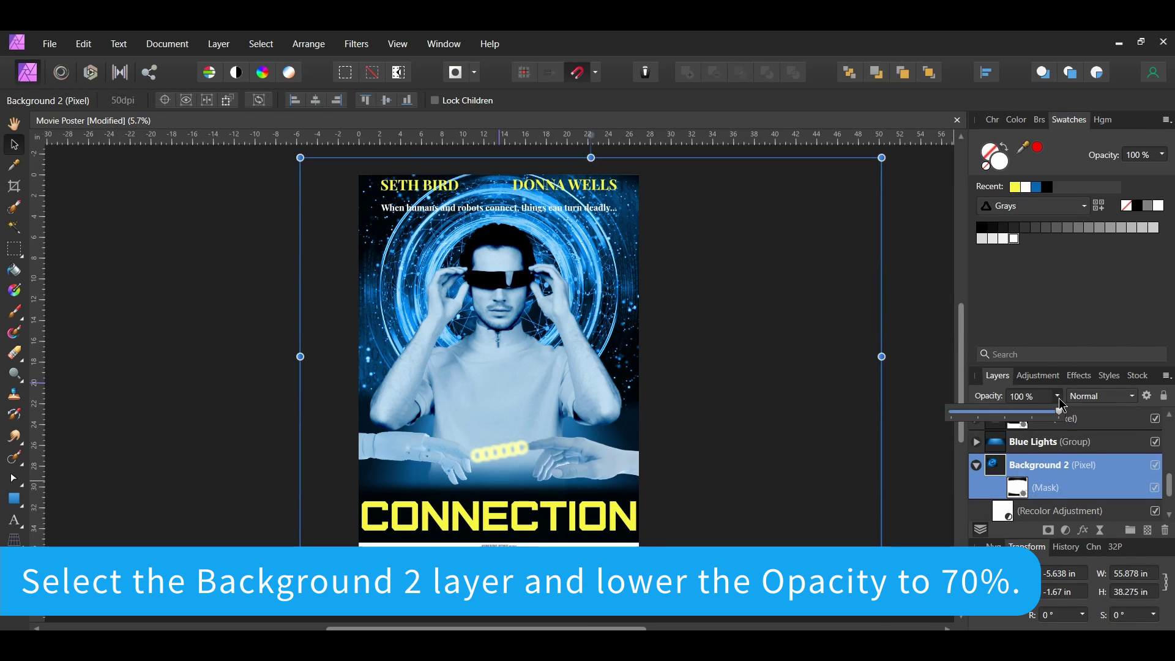
drag(1061, 412, 1031, 424)
click(164, 344)
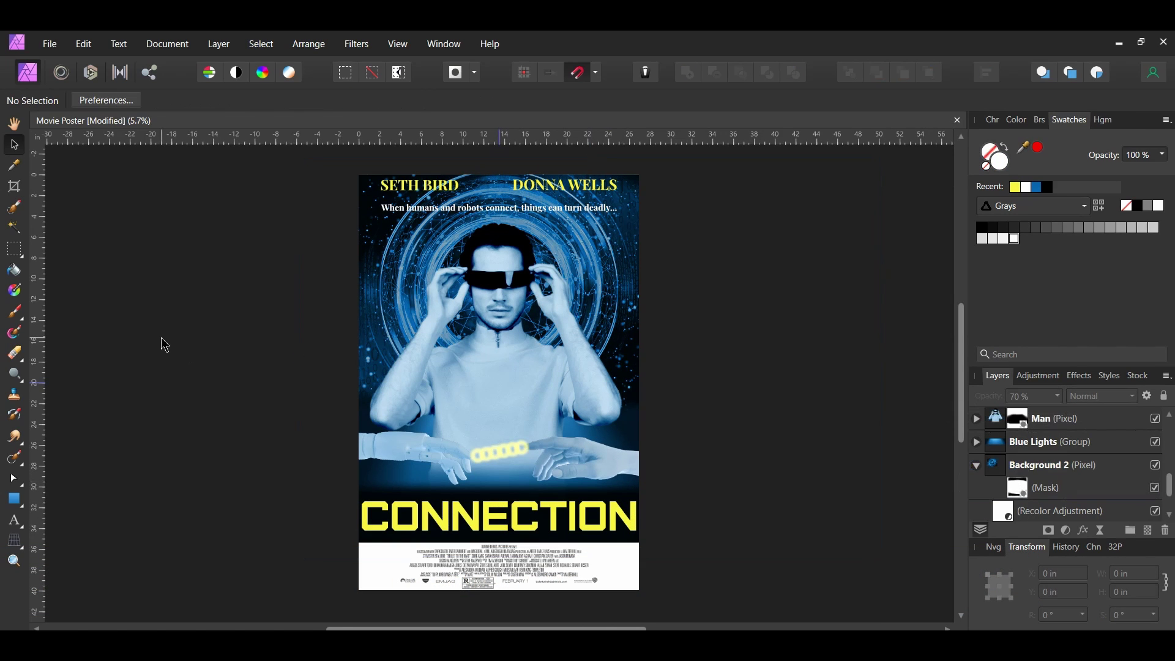